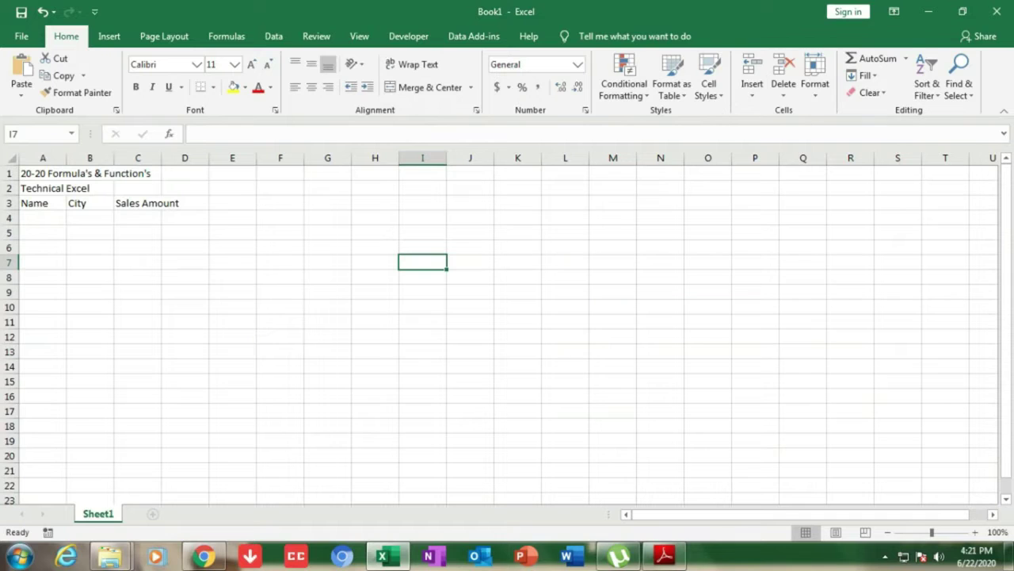
Enter the sample names down the Name column starting at A4.
click(43, 173)
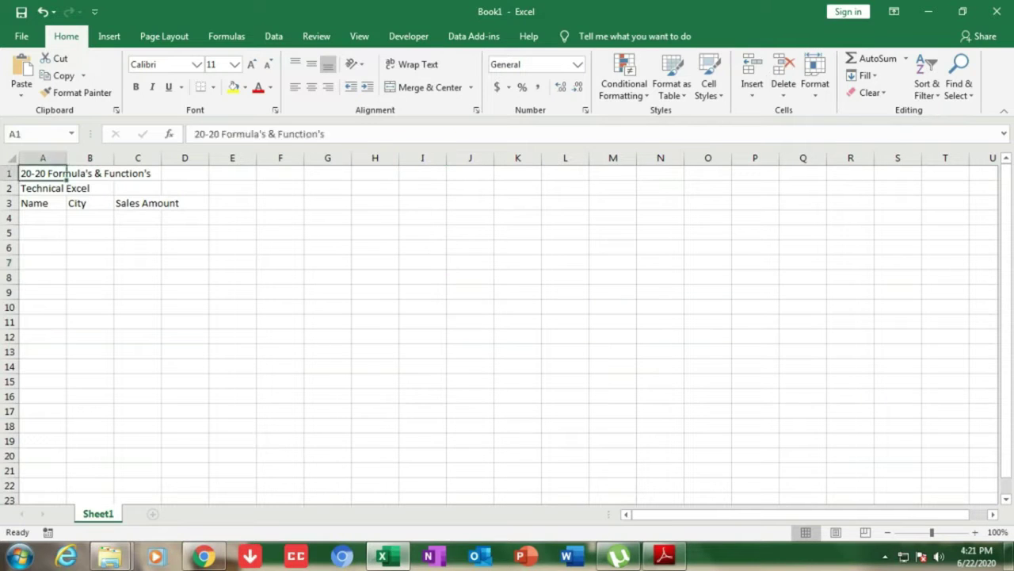
click(42, 218)
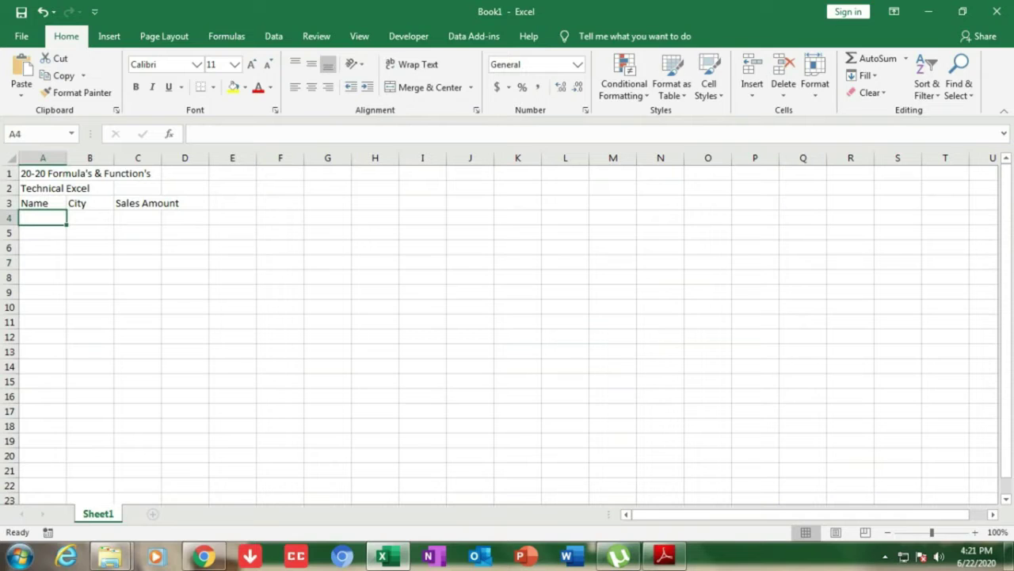
text(name)
key(BackSpace)
text(Narendra)
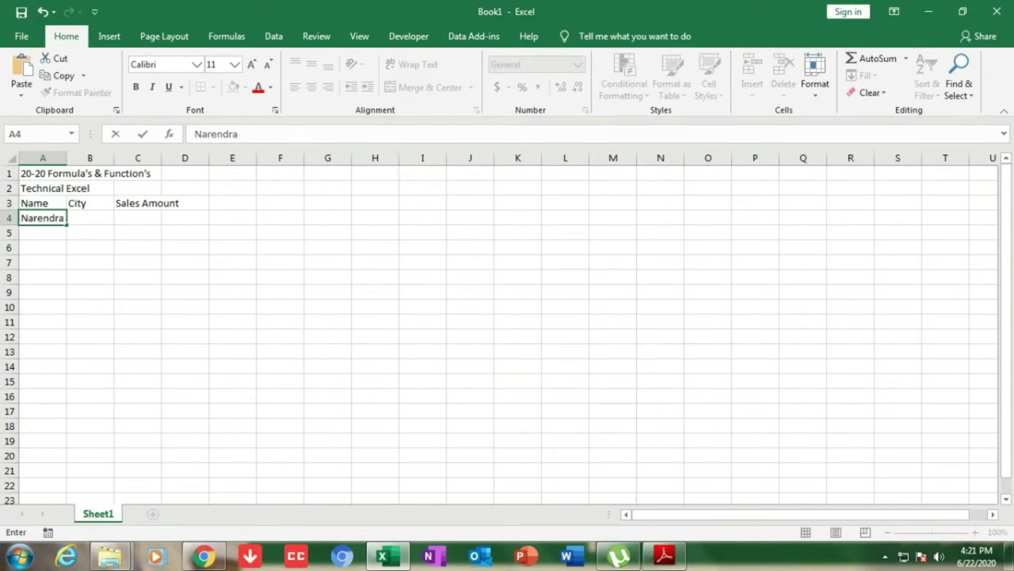
key(Return)
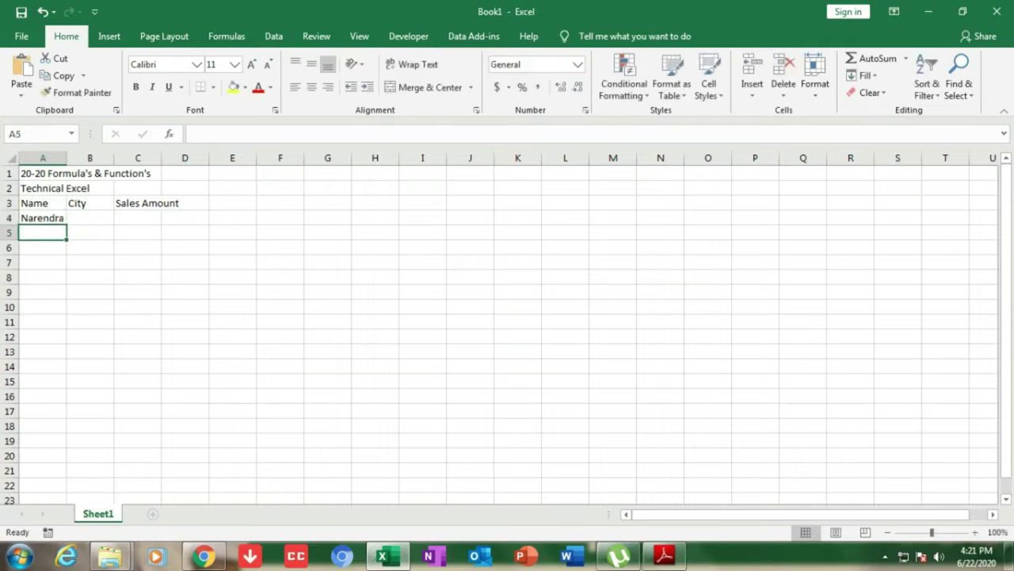
text(Rahul)
key(Return)
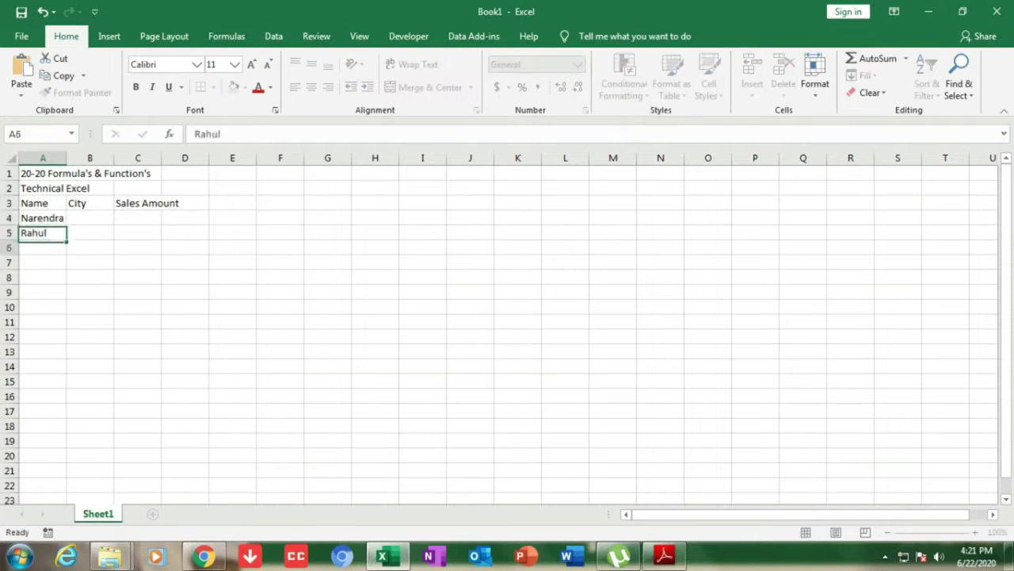
Enter Delhi, Haryana and UP as the first three cities.
text(Sunita)
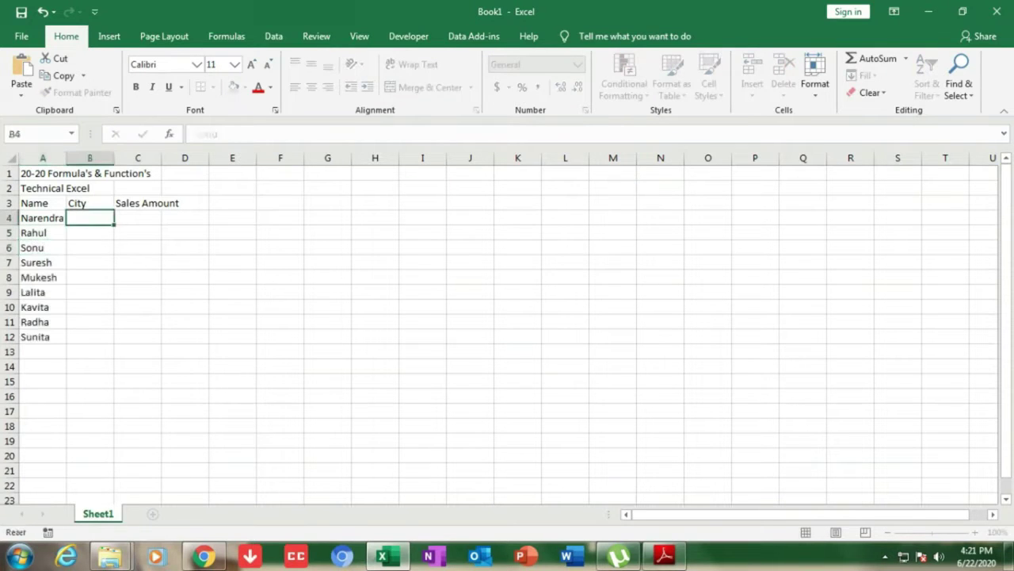
text(Delhi)
key(Return)
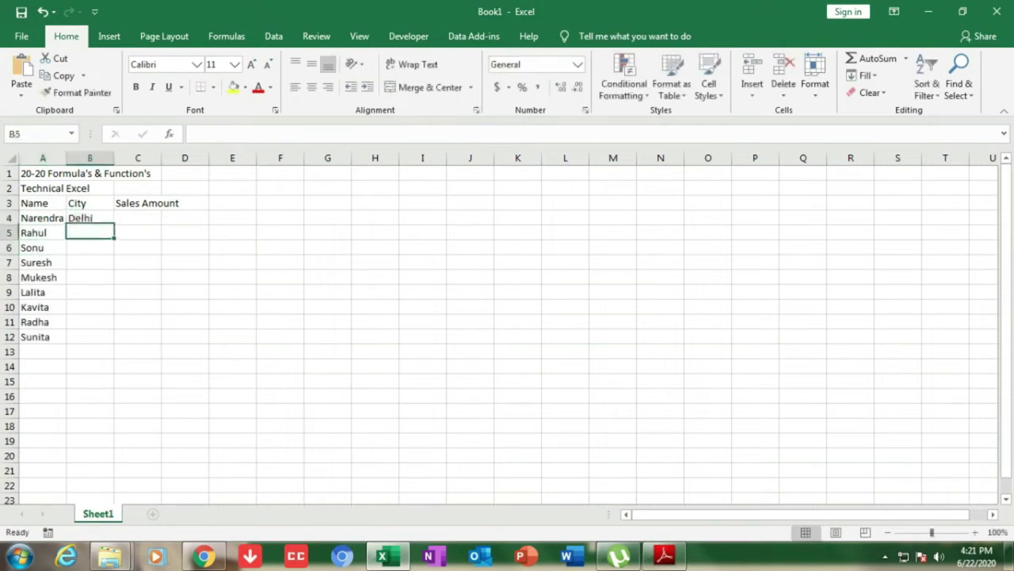
text(Haryan)
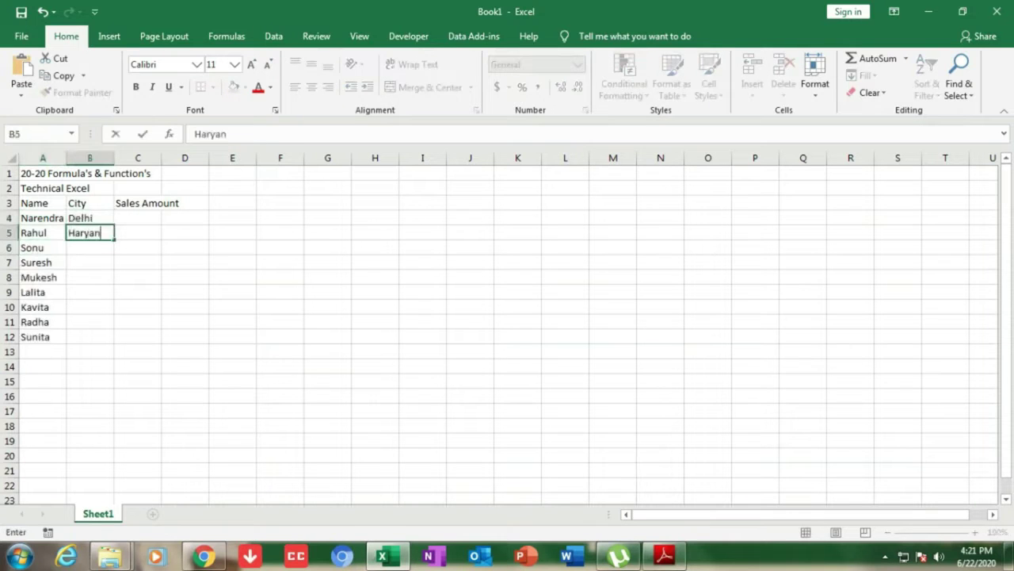
text(a)
key(Return)
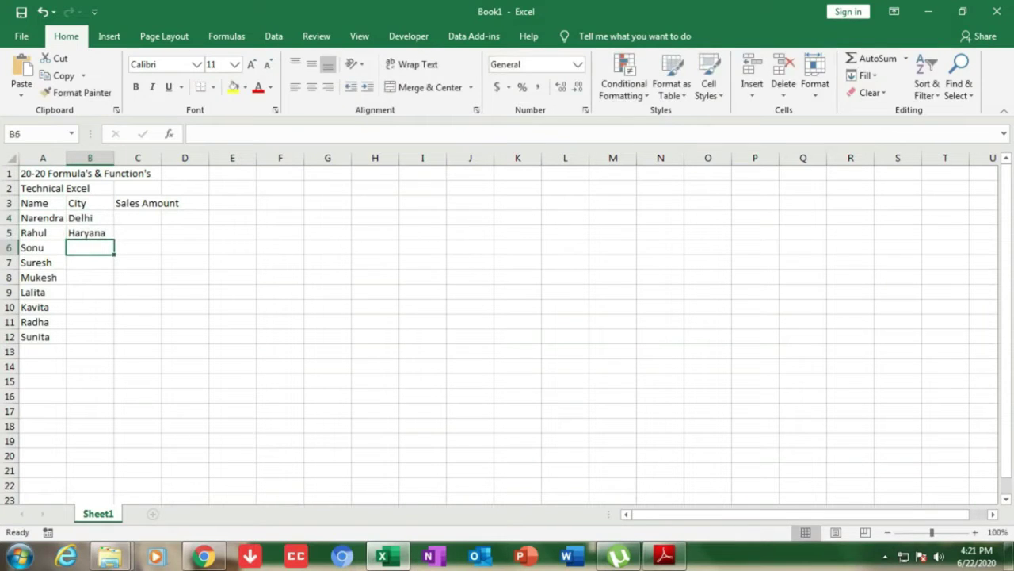
text(UP)
key(Return)
Add Bihar, repeat the names and cities down to row 50, and widen the Name column.
text(Bihar)
mouse_move(42, 217)
mouse_down()
mouse_move(42, 336)
mouse_move(68, 498)
mouse_up()
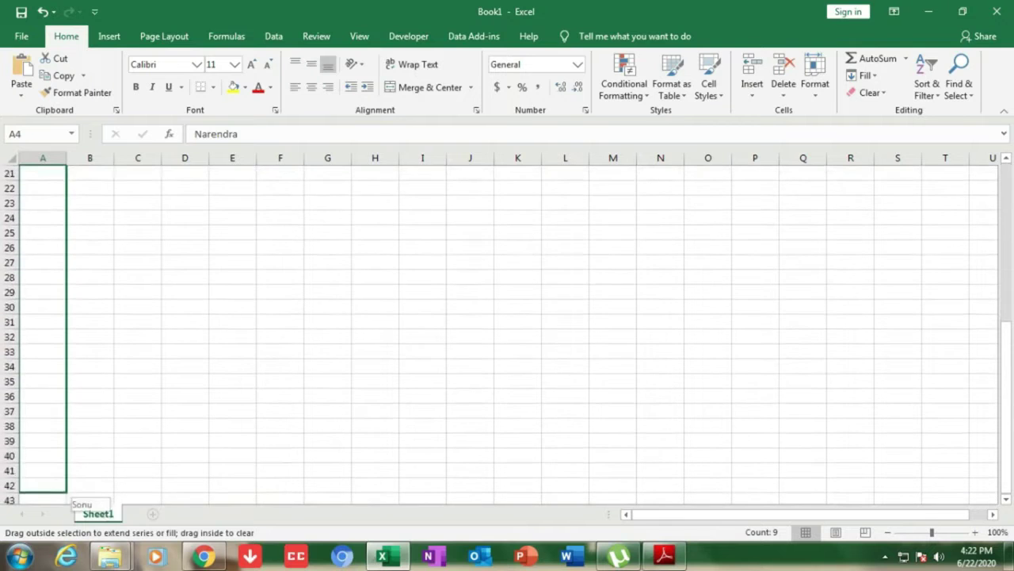
mouse_move(69, 498)
mouse_down()
mouse_move(68, 485)
mouse_move(69, 497)
mouse_up()
scroll(68, 476, up, 1)
scroll(68, 475, up, 8)
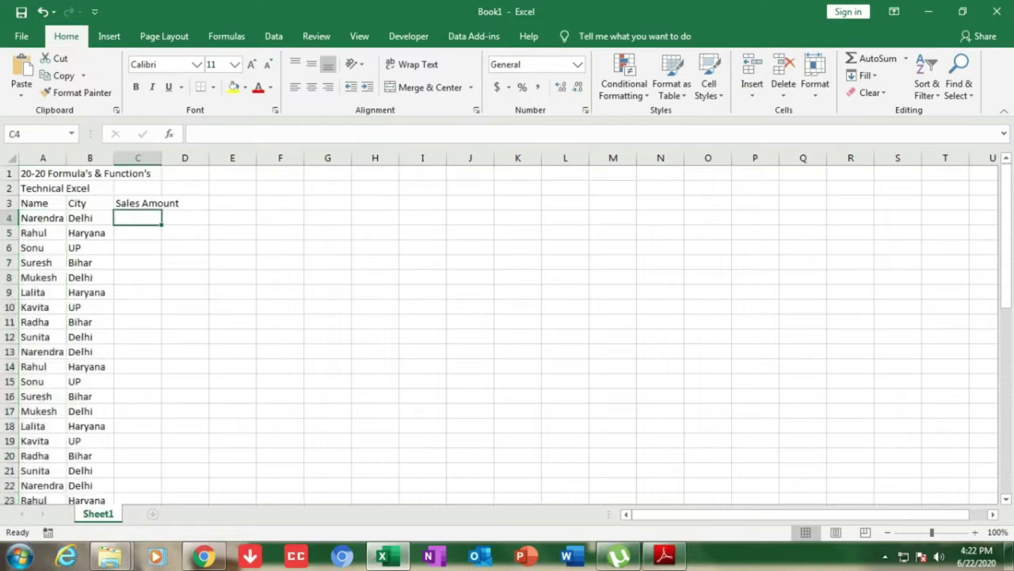
mouse_move(66, 158)
mouse_down()
mouse_move(382, 157)
mouse_move(371, 157)
mouse_up()
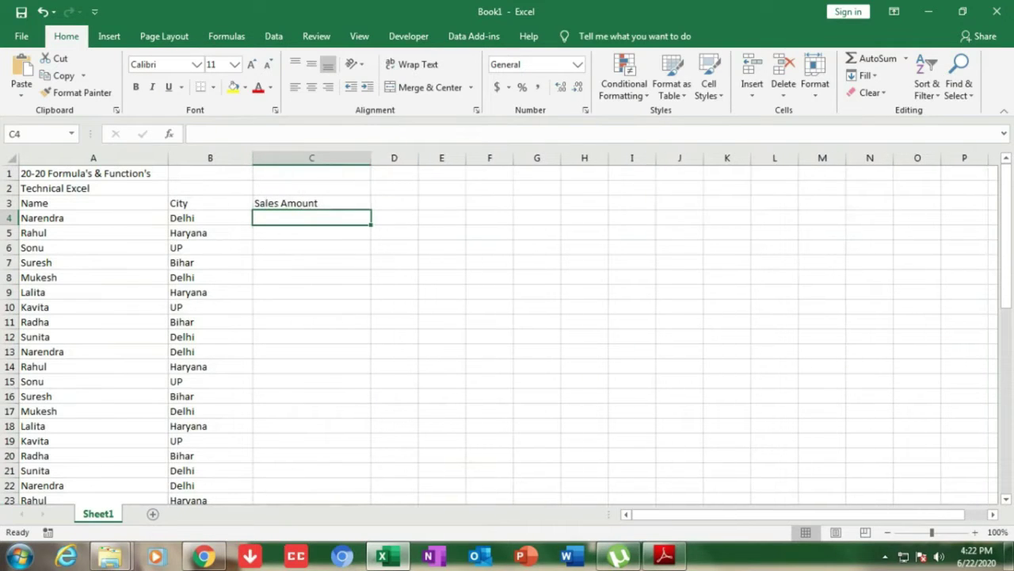
drag(80, 172, 317, 173)
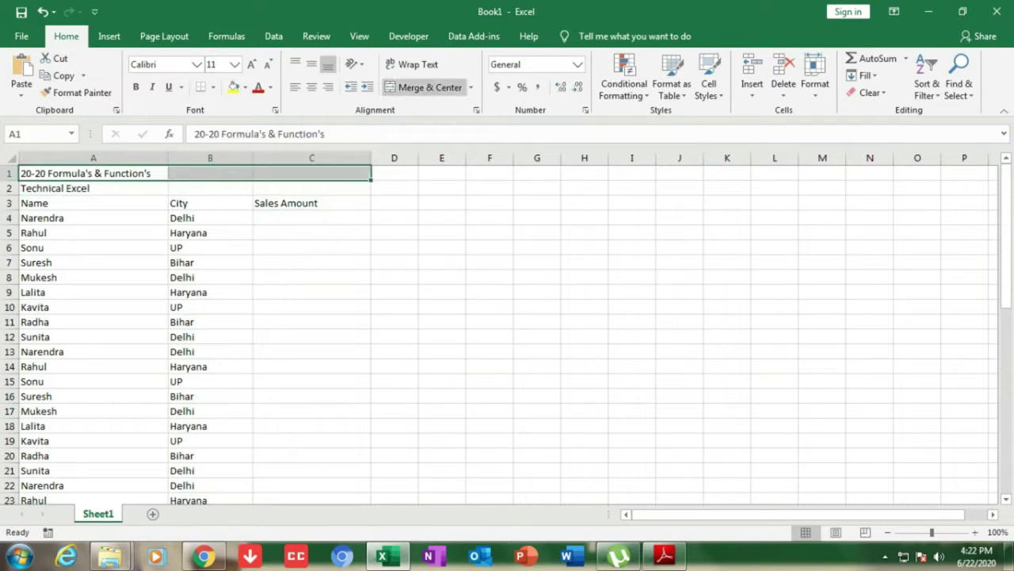
Merge and centre the title across A1:C1, bold at size 18.
click(428, 87)
click(251, 64)
click(251, 64)
click(251, 64)
click(251, 64)
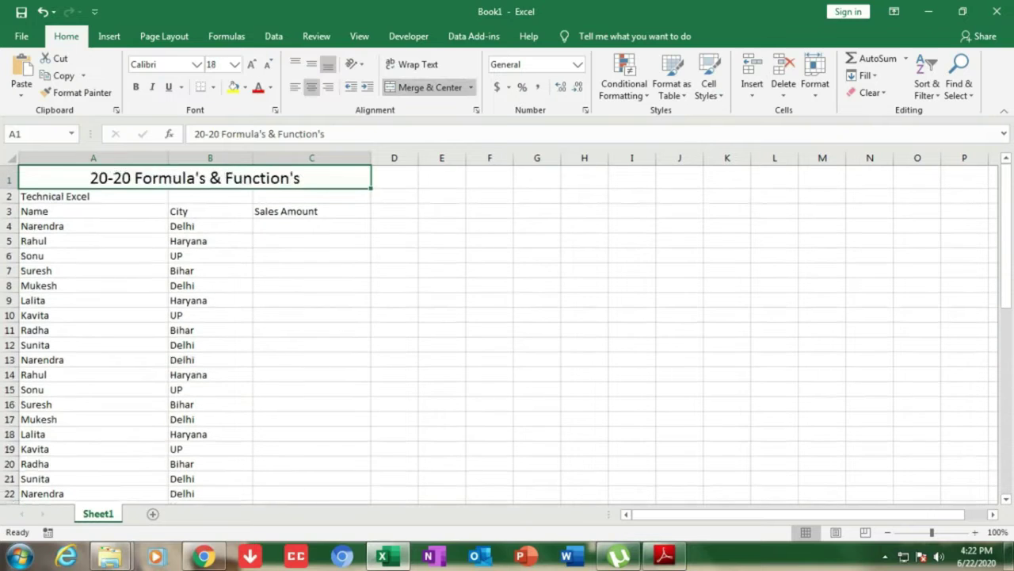
key(ctrl+b)
Merge and centre the Technical Excel subtitle across A2:C2, bold at size 22.
click(92, 196)
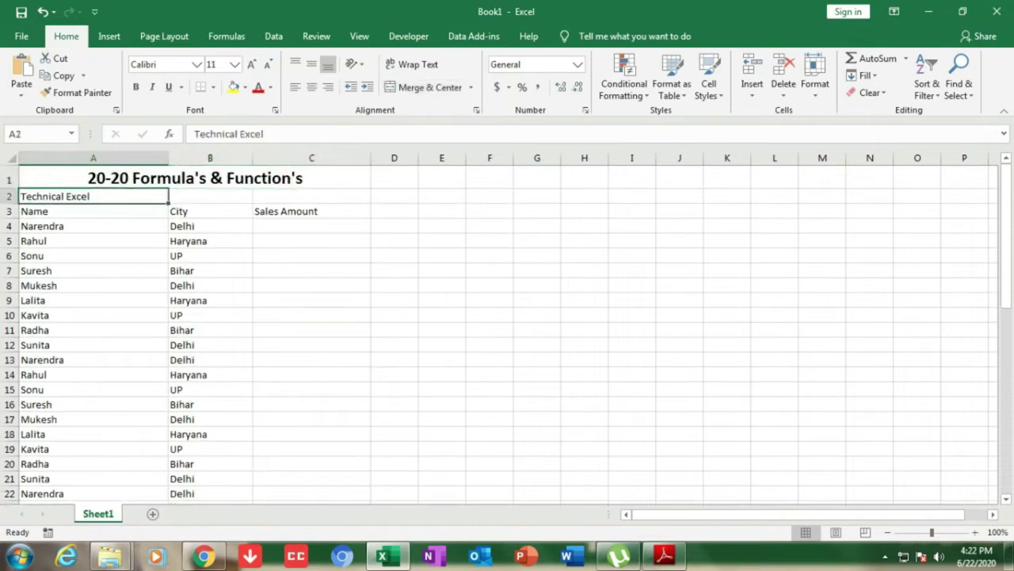
drag(93, 196, 311, 196)
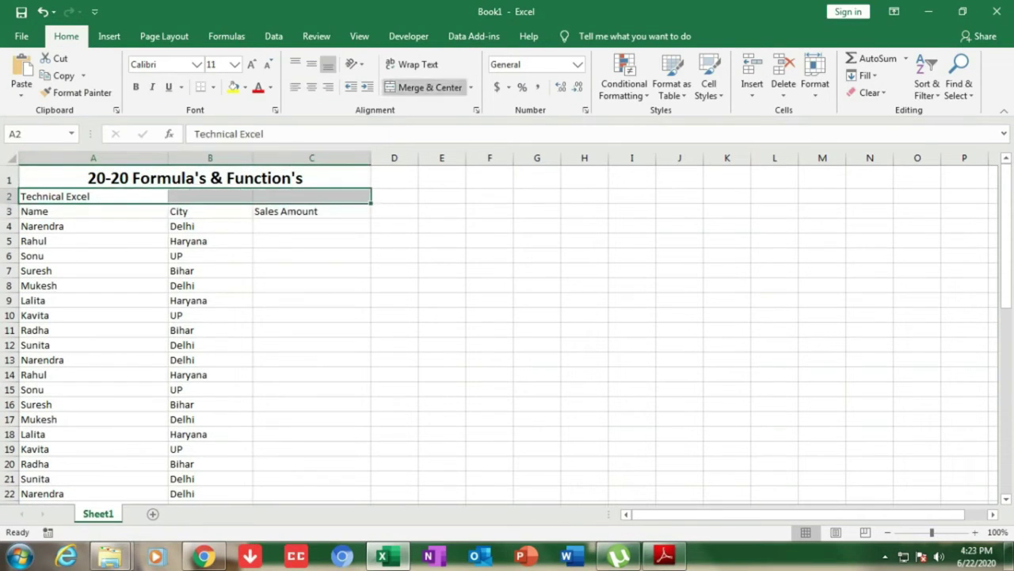
click(424, 87)
click(135, 87)
click(251, 64)
click(251, 63)
click(251, 64)
click(251, 63)
click(252, 64)
click(251, 63)
Centre and bold the Name, City and Sales Amount headers at size 16.
drag(93, 225, 311, 224)
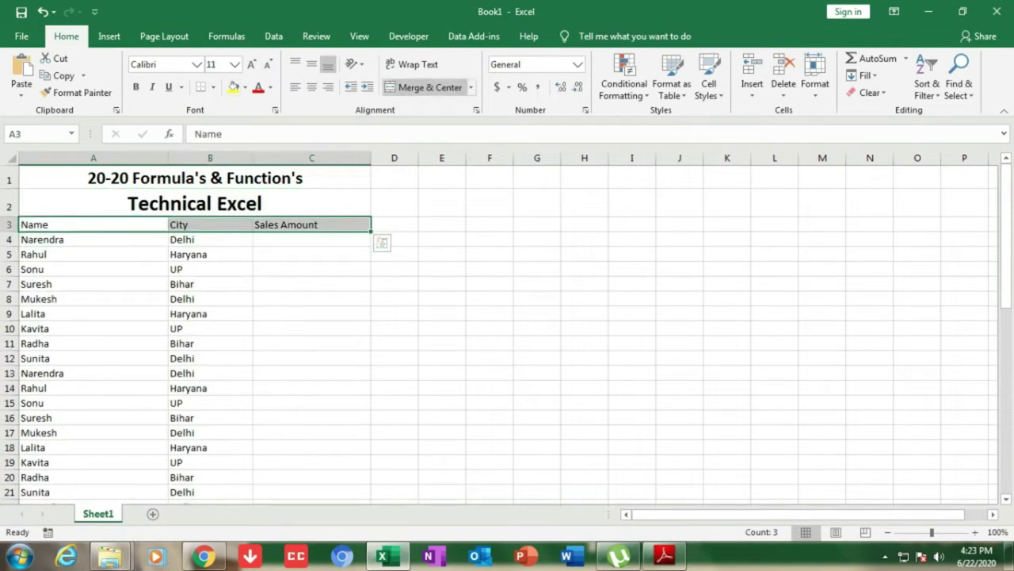
click(311, 87)
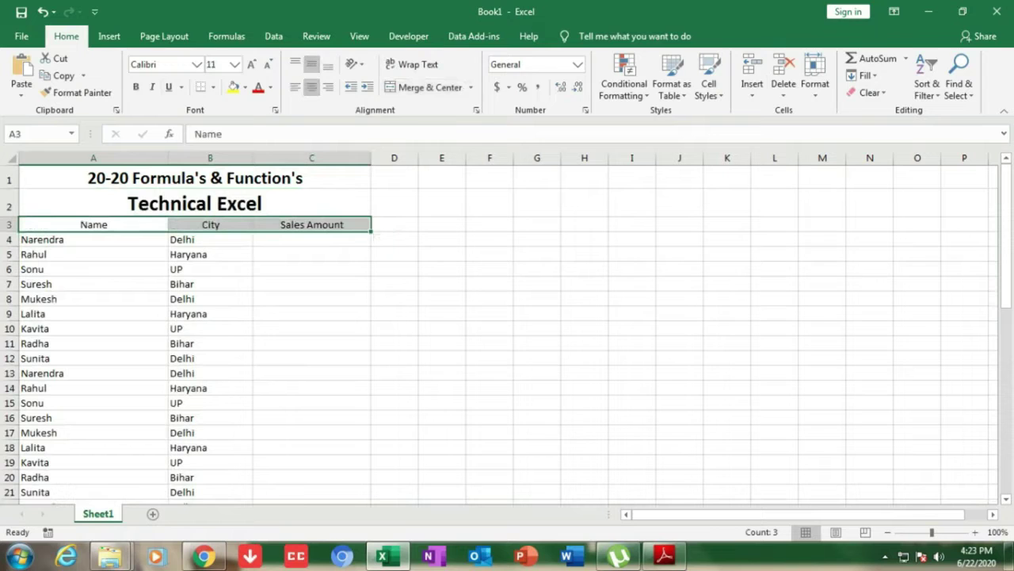
click(136, 87)
click(251, 63)
click(252, 63)
click(251, 64)
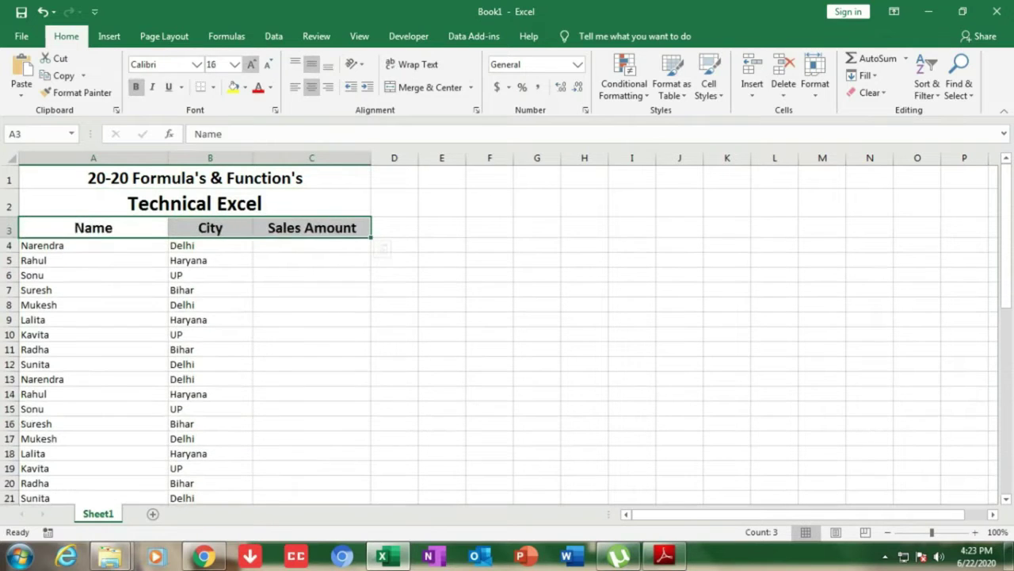
click(441, 245)
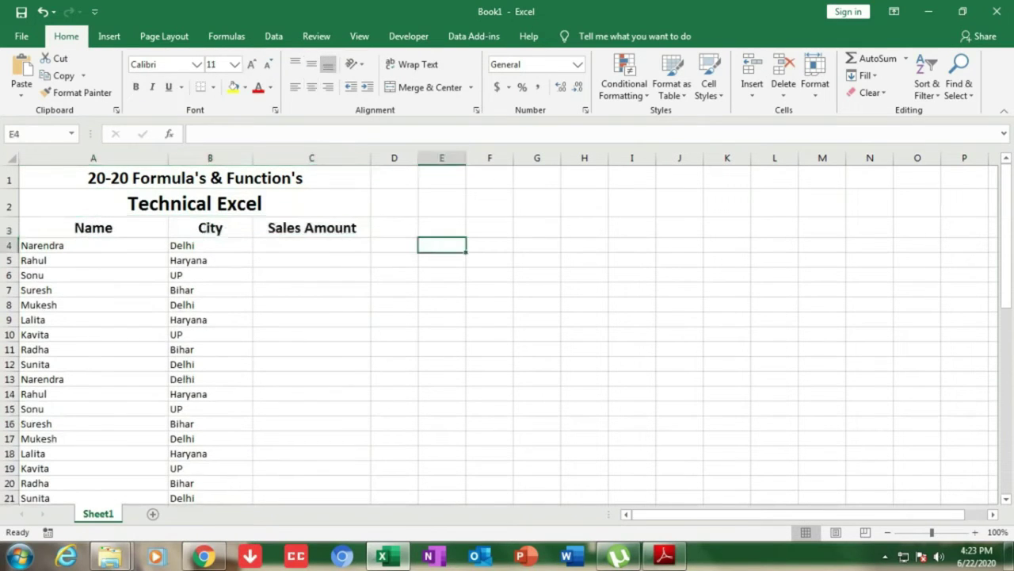
Fill the title light orange, the subtitle light blue, and header row A3:C3 gold.
drag(48, 178, 317, 178)
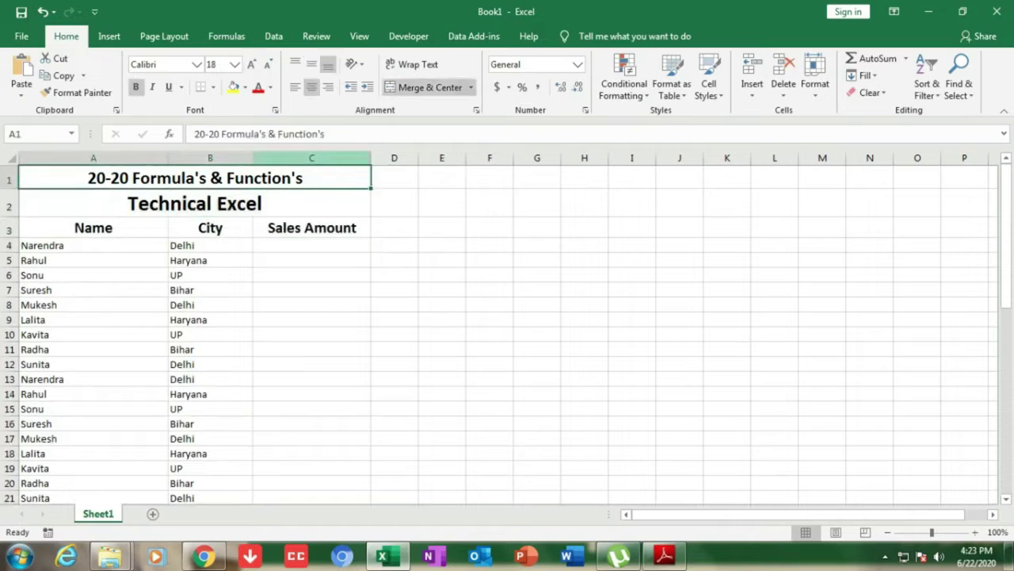
click(245, 88)
click(296, 149)
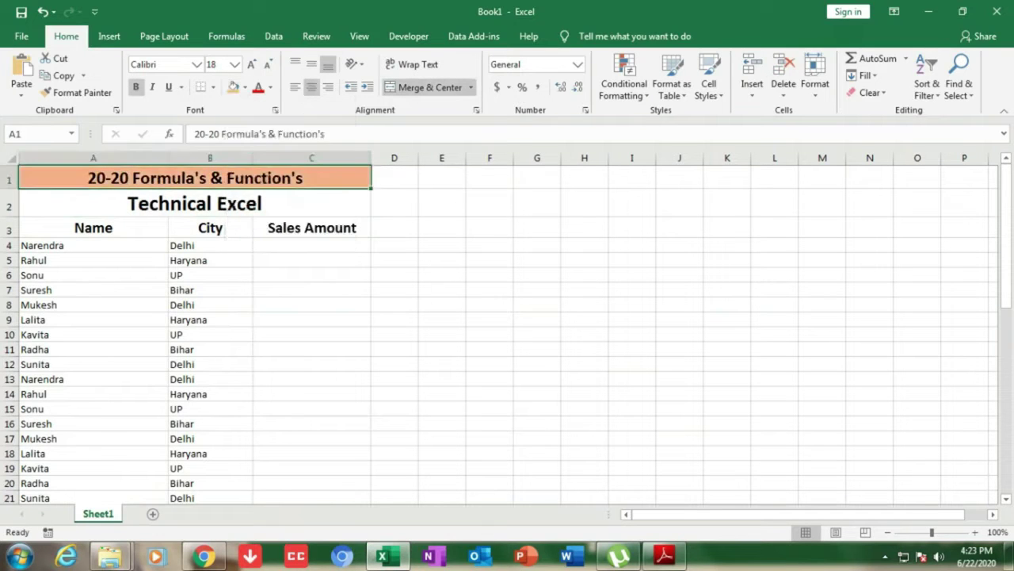
click(195, 204)
click(245, 87)
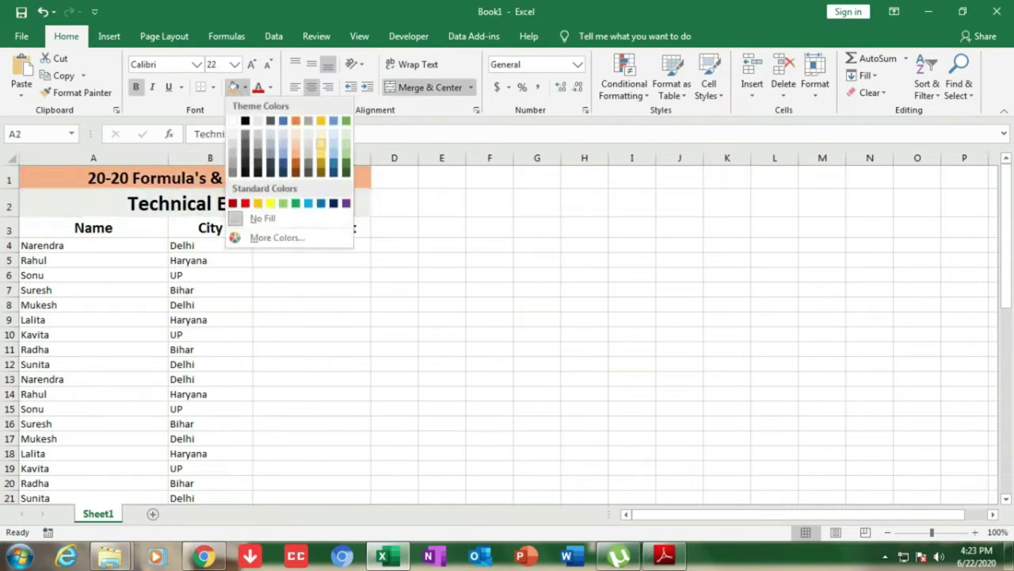
click(334, 144)
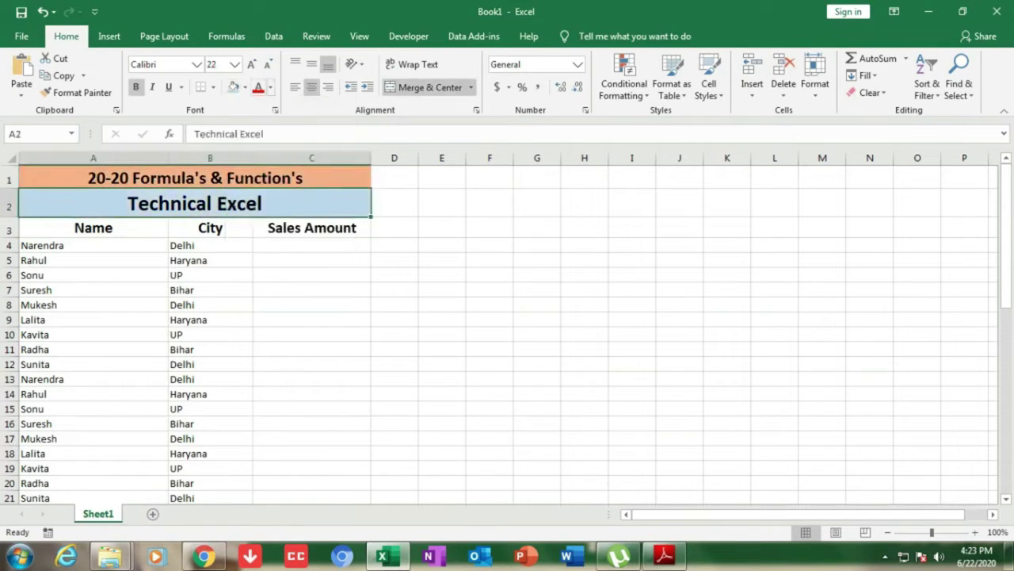
click(210, 227)
drag(94, 228, 312, 227)
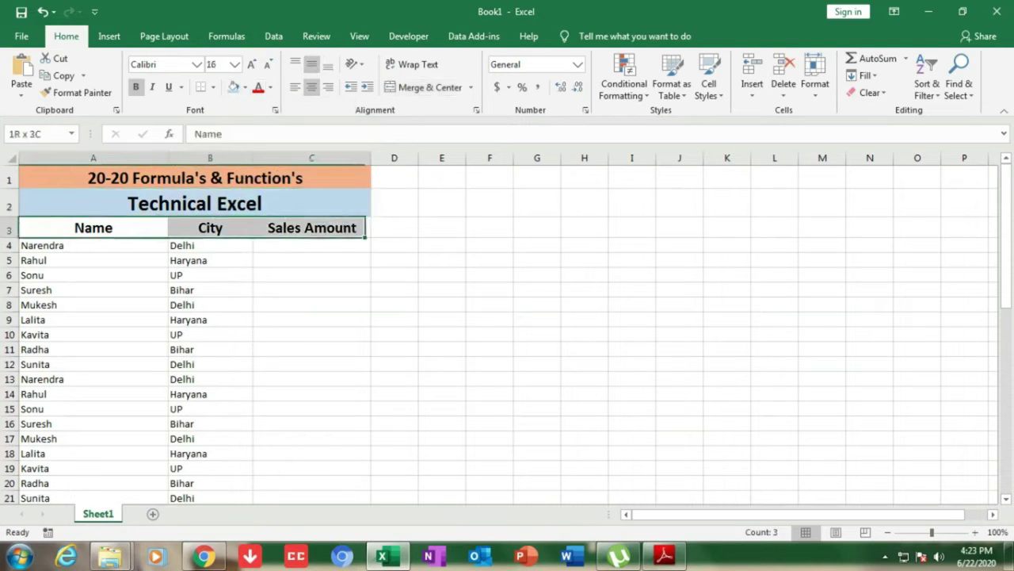
click(245, 87)
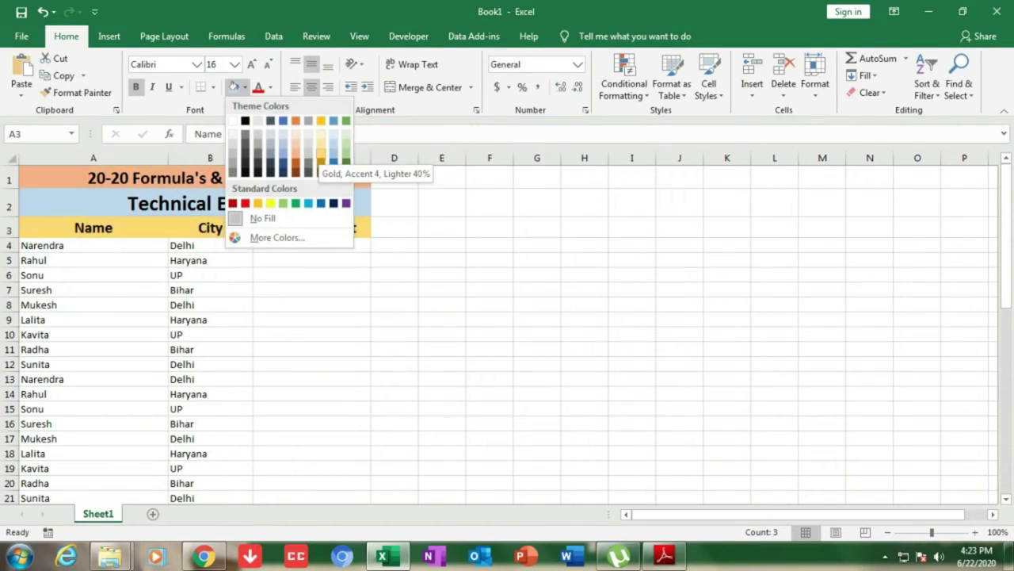
click(320, 158)
Apply All Borders to the table range A1:C50.
click(92, 290)
mouse_move(93, 179)
mouse_down()
mouse_move(311, 470)
mouse_move(311, 460)
mouse_move(371, 448)
mouse_up()
click(213, 87)
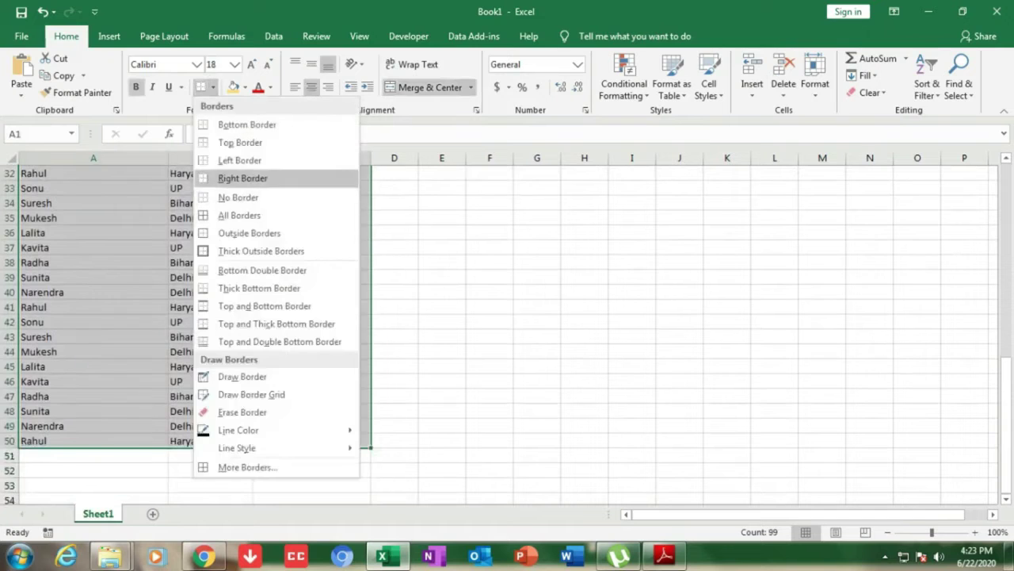
click(239, 215)
scroll(507, 333, up, 10)
click(527, 304)
click(537, 304)
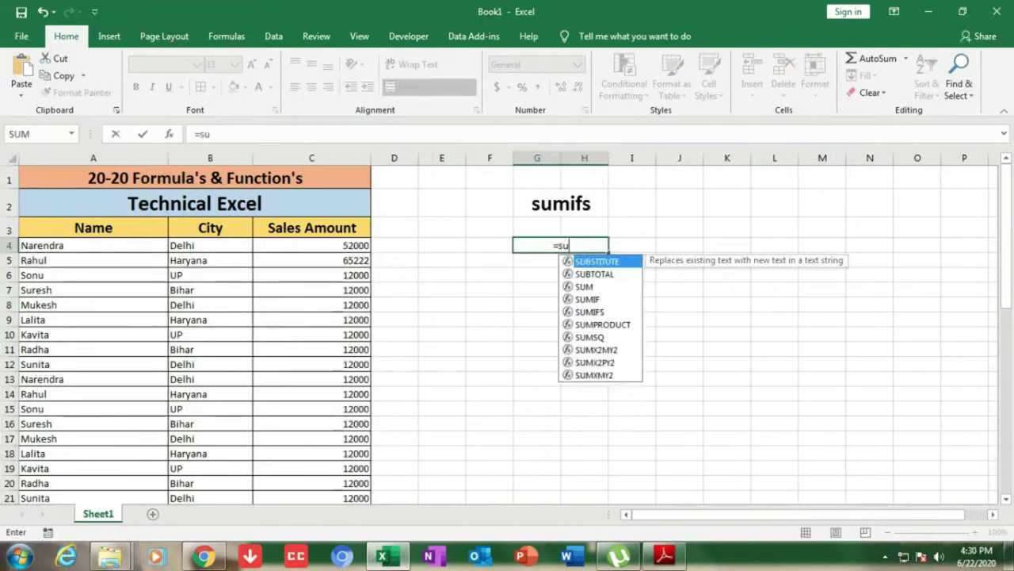
Start G4's formula as =SUMIFS(C4:C50, with the Sales Amount column as sum range.
text(mifs()
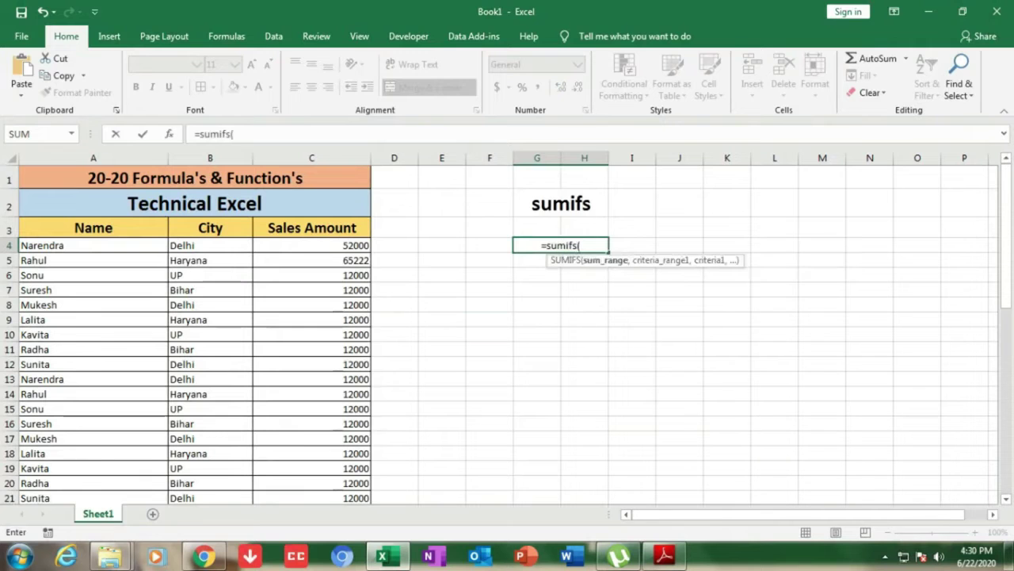
mouse_move(341, 244)
mouse_down()
mouse_move(349, 487)
mouse_move(349, 470)
mouse_up()
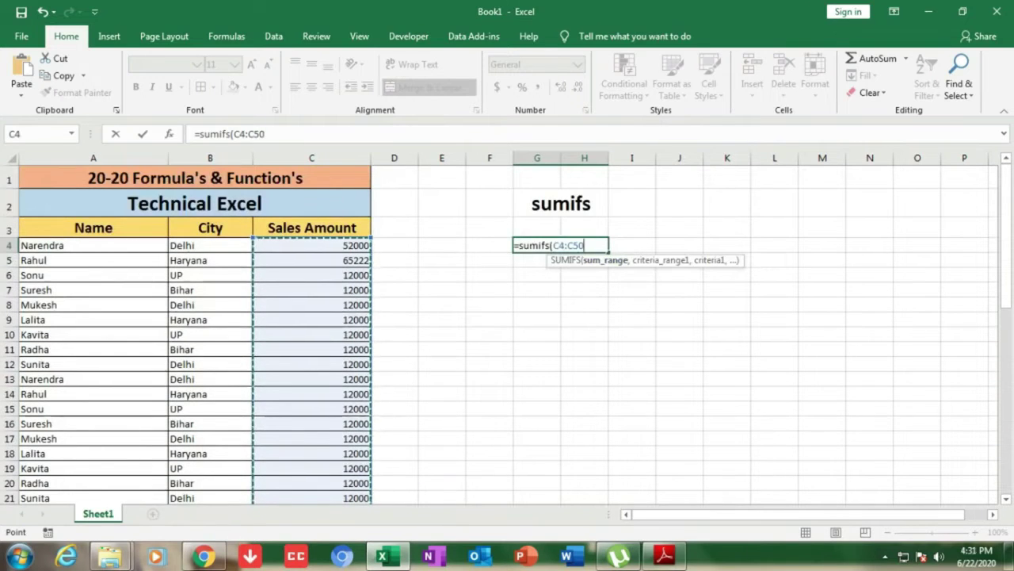
text(,)
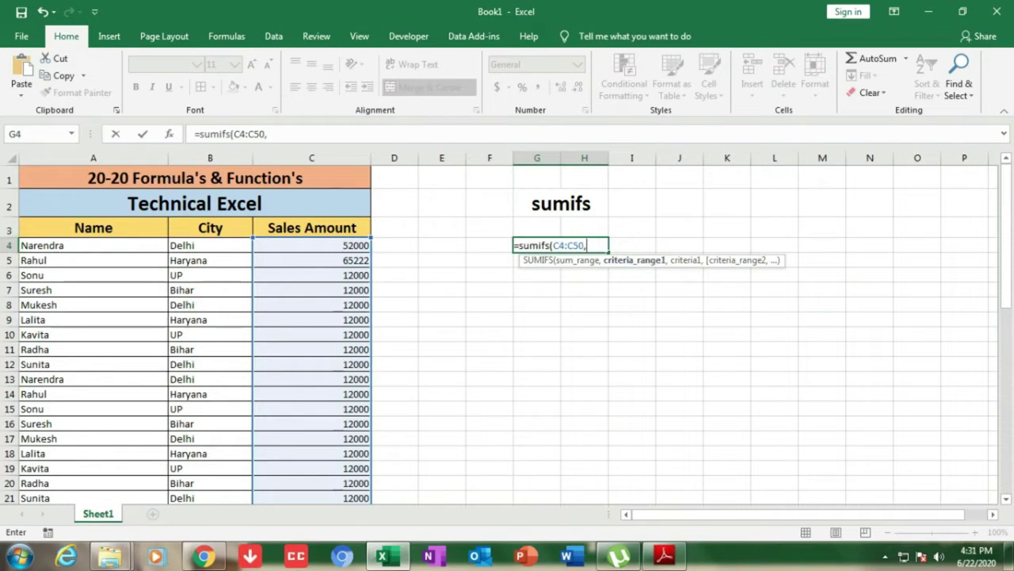
Finish the SUMIFS with the chosen name in A4:A50 and "Delhi" in B4:B50, returning 218000.
drag(94, 245, 170, 477)
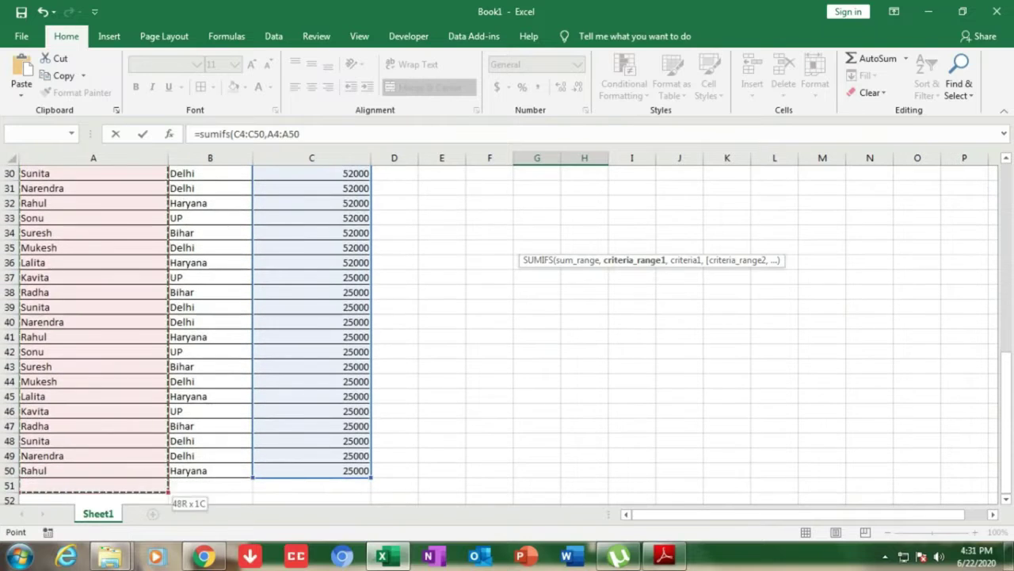
scroll(507, 333, up, 5)
scroll(507, 333, up, 4)
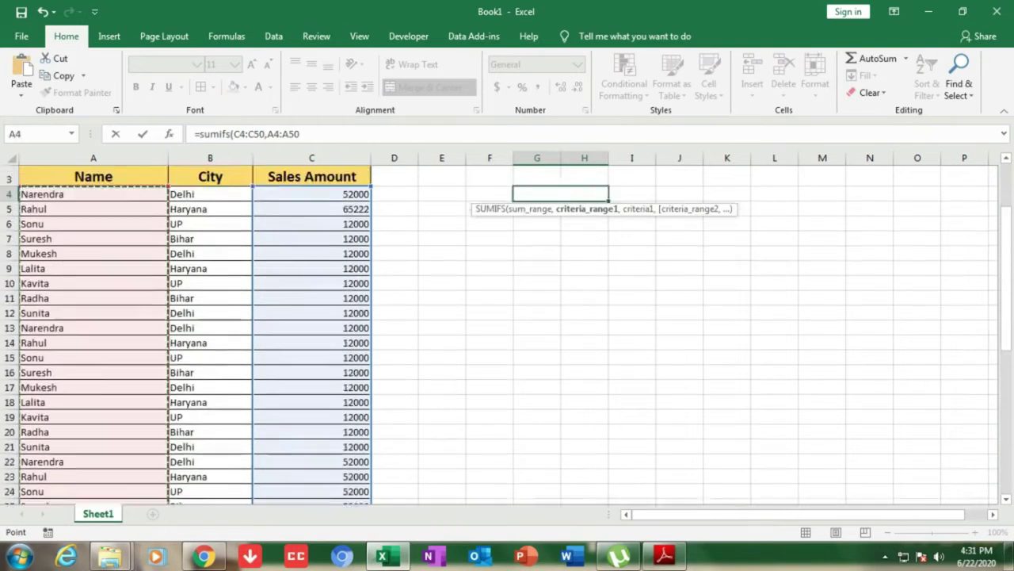
scroll(508, 332, up, 1)
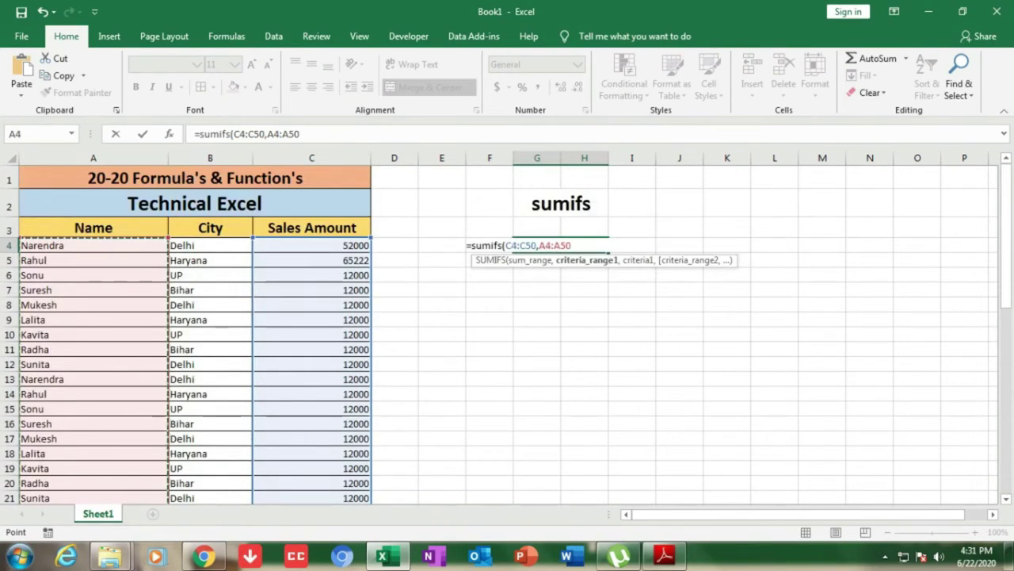
text(,")
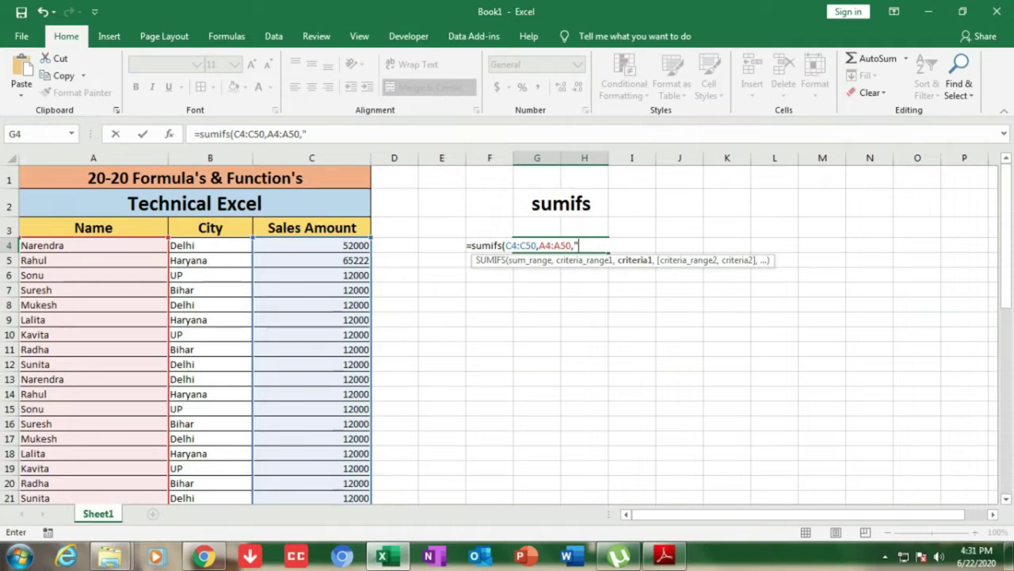
text(arendra)
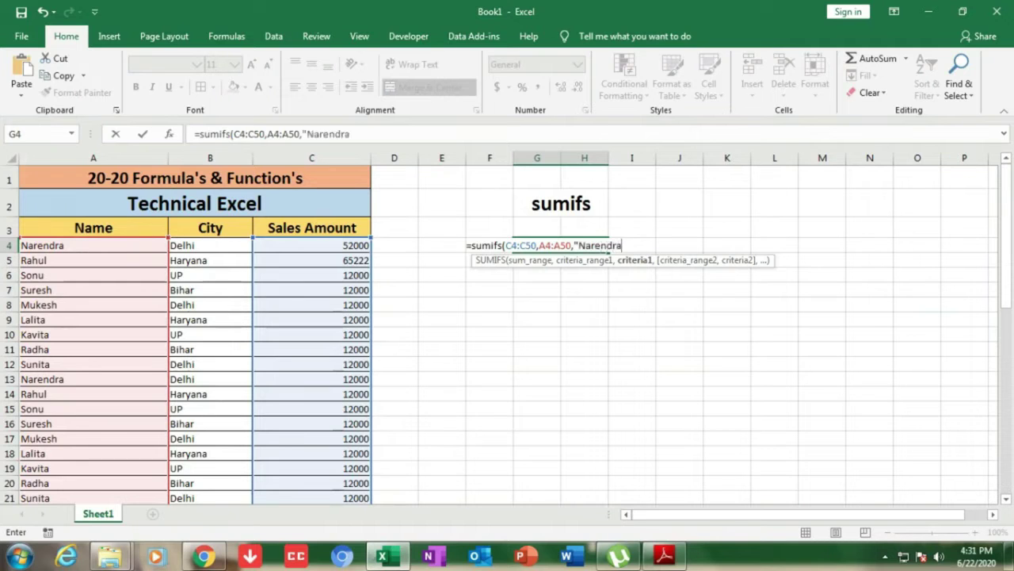
text(",)
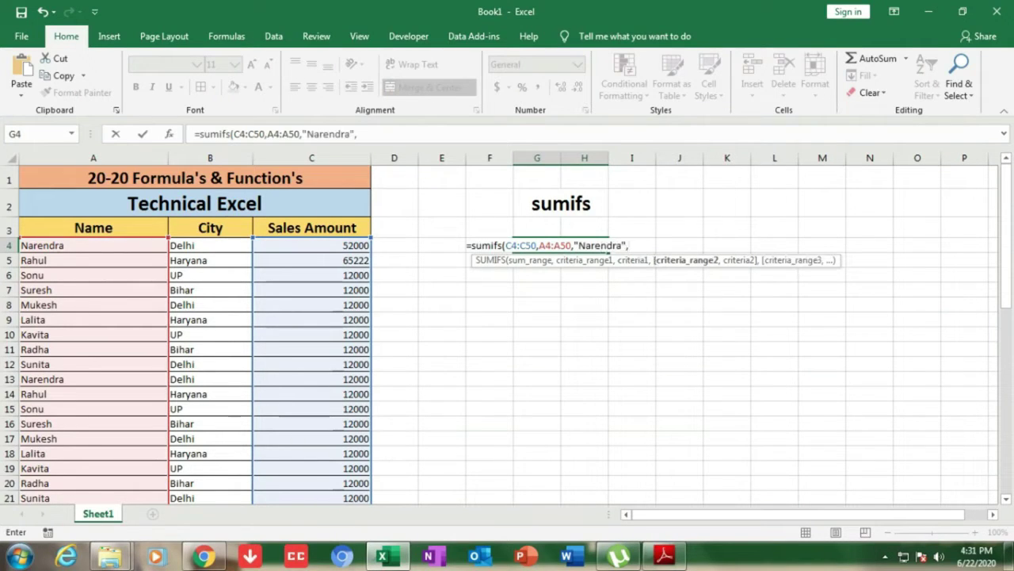
mouse_move(210, 245)
mouse_down()
mouse_move(187, 485)
mouse_move(210, 493)
mouse_up()
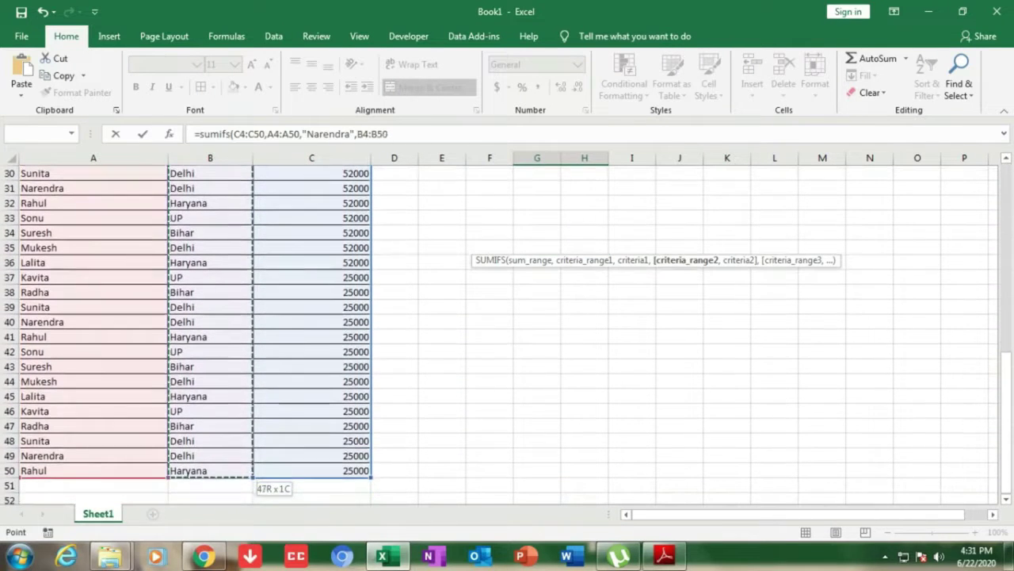
scroll(508, 333, up, 5)
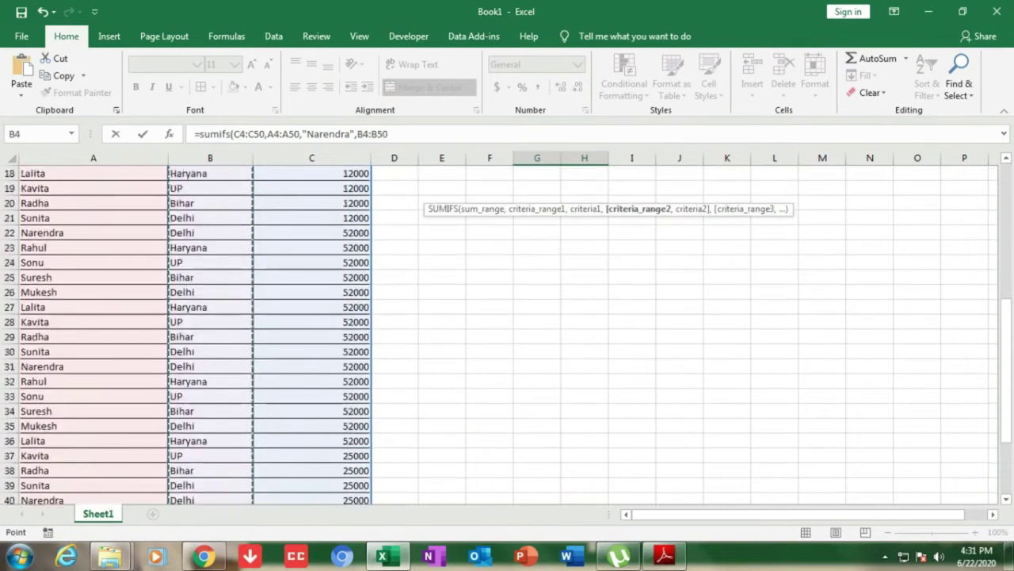
scroll(507, 332, up, 4)
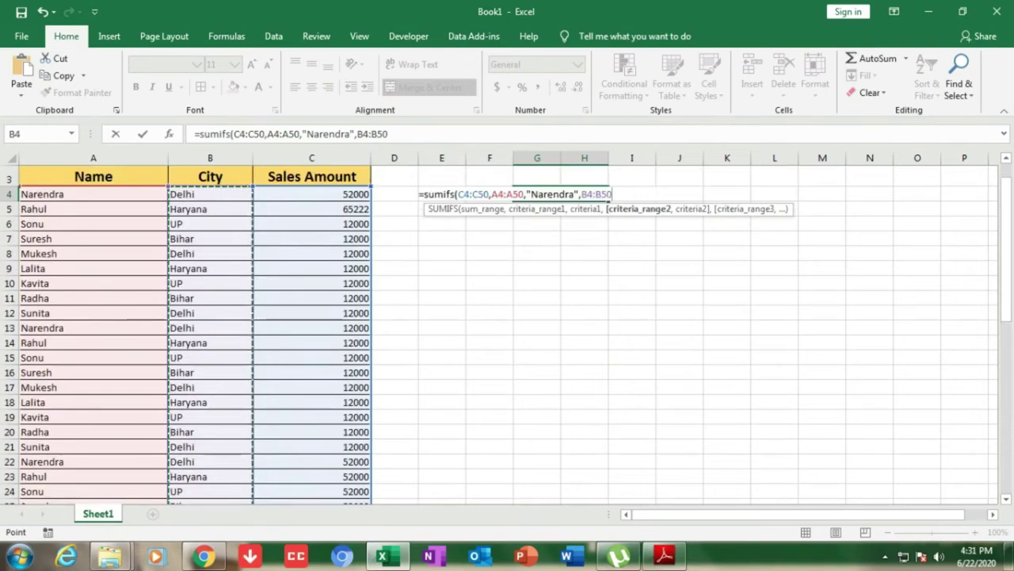
text(,)
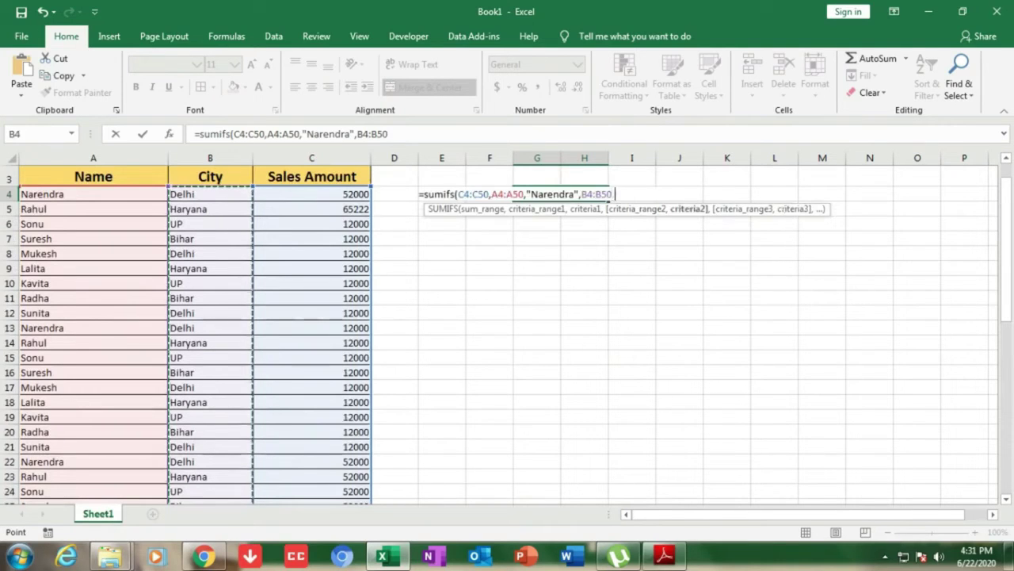
text("Delhi")
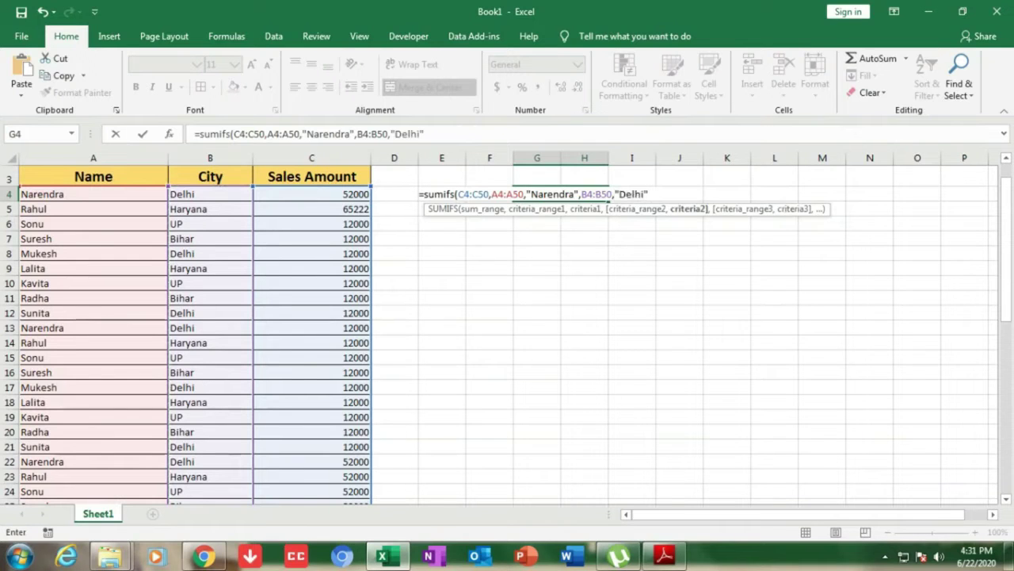
text())
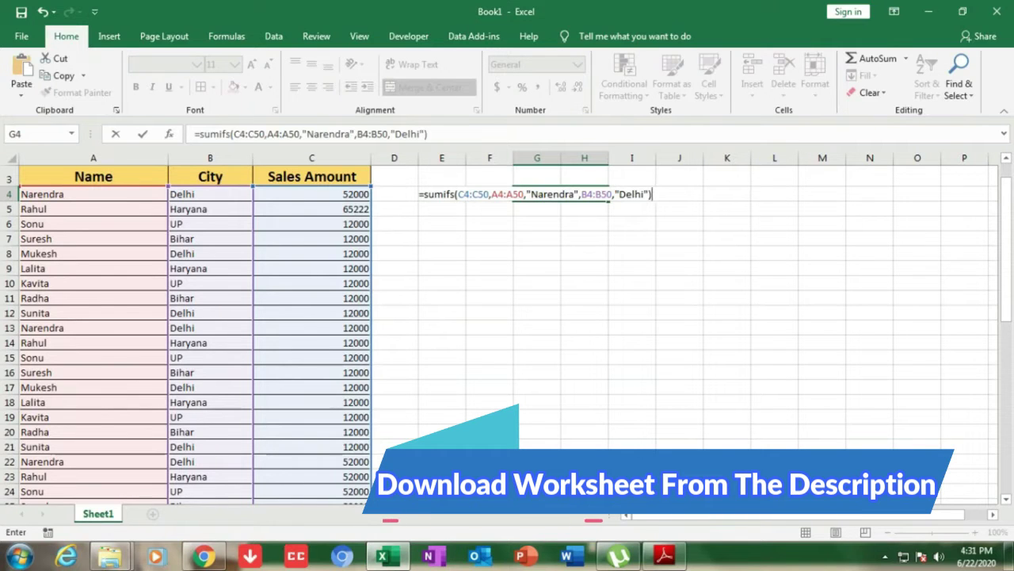
key(Return)
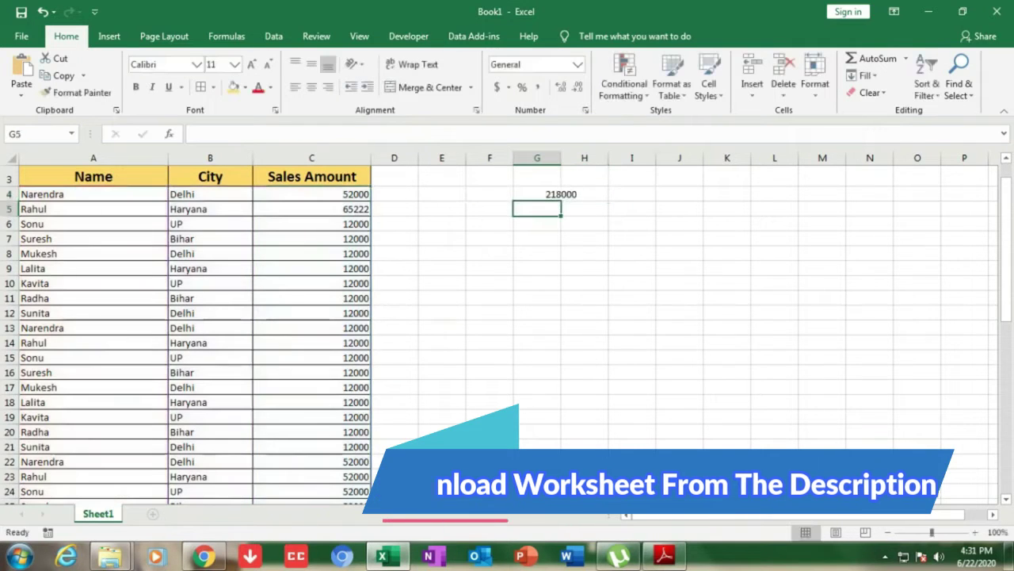
scroll(507, 333, up, 1)
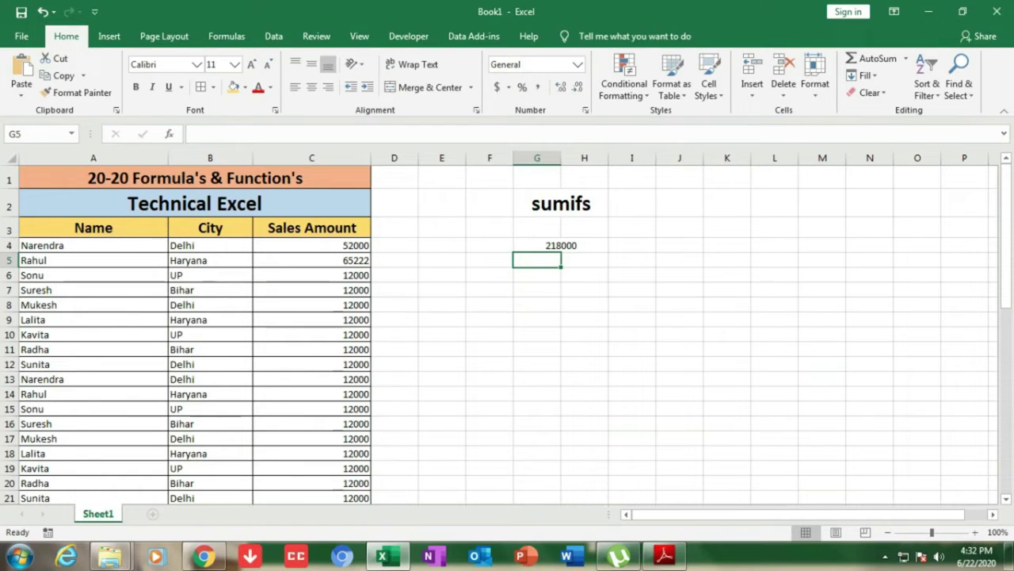
click(561, 203)
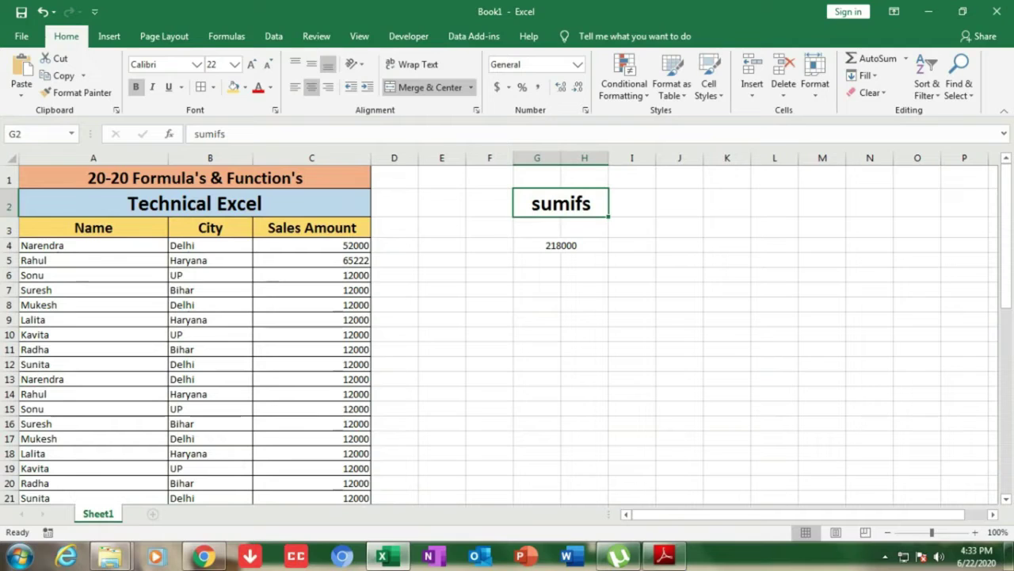
text(Average)
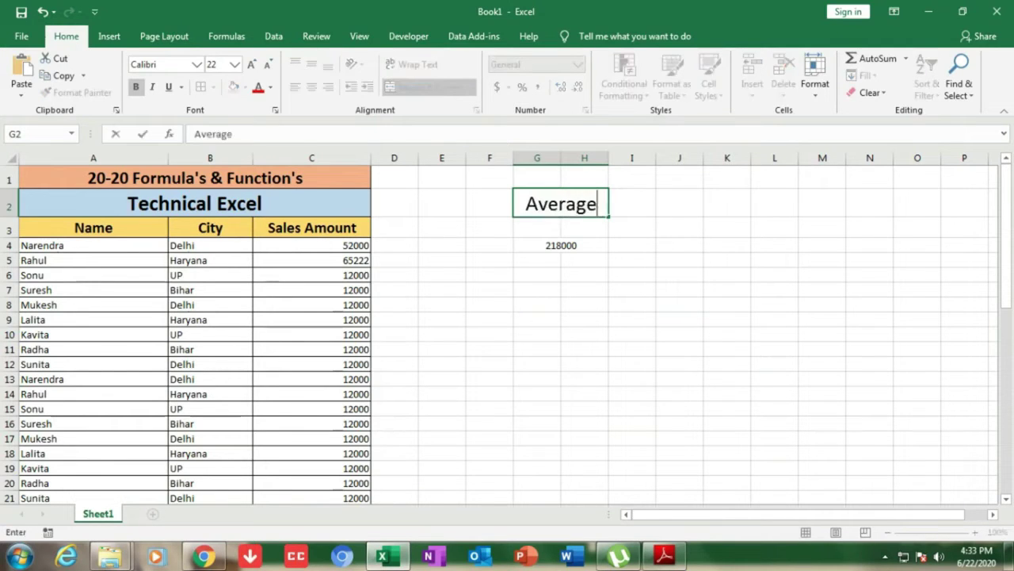
text(if)
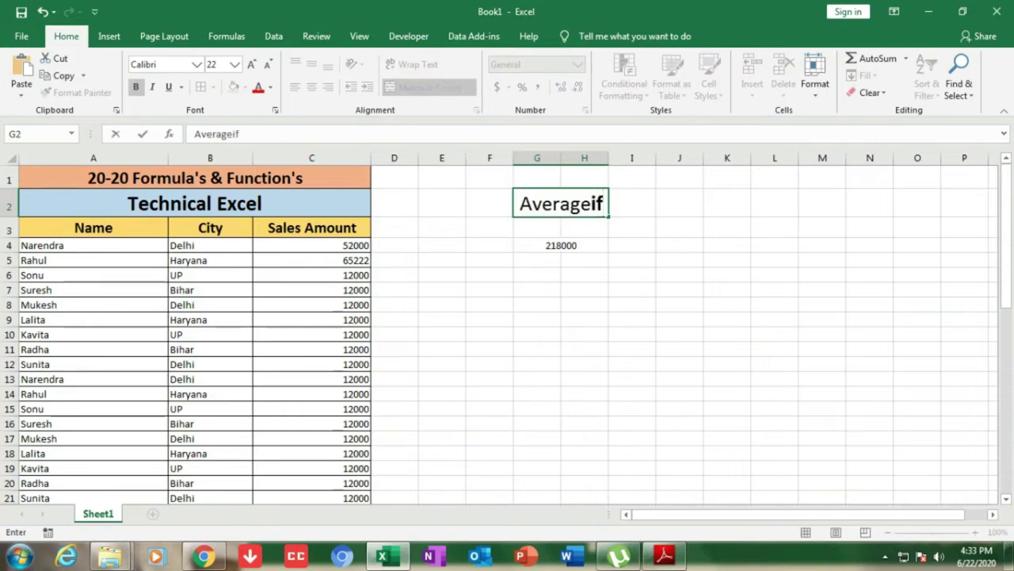
Move to G4 and begin a new formula with an equals sign.
click(561, 245)
text(=)
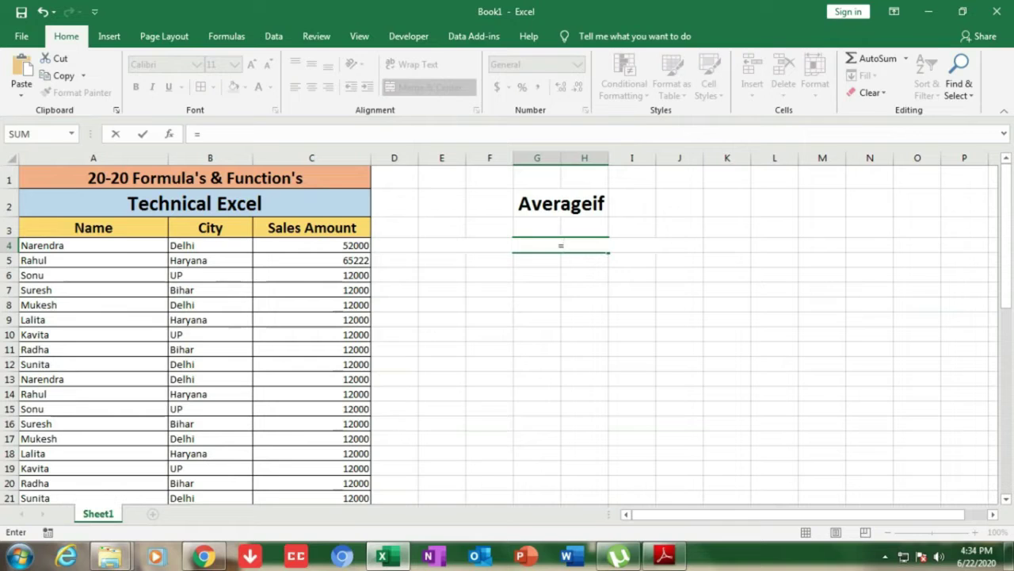
Clear G4, enter Delhi in J3 as the criterion, and begin =AVERAGEIF( in G4.
key(BackSpace)
click(679, 226)
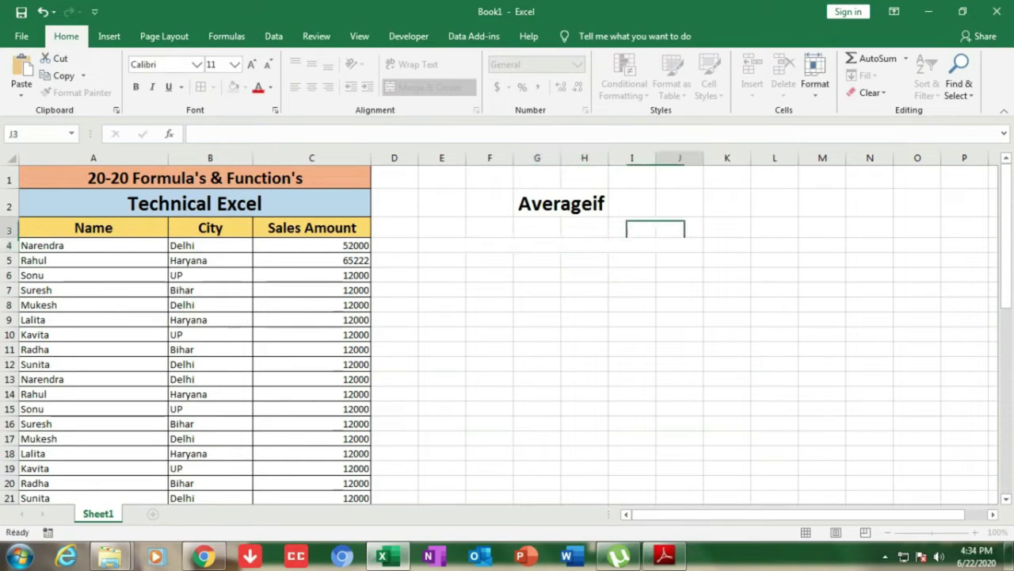
text(Delhi)
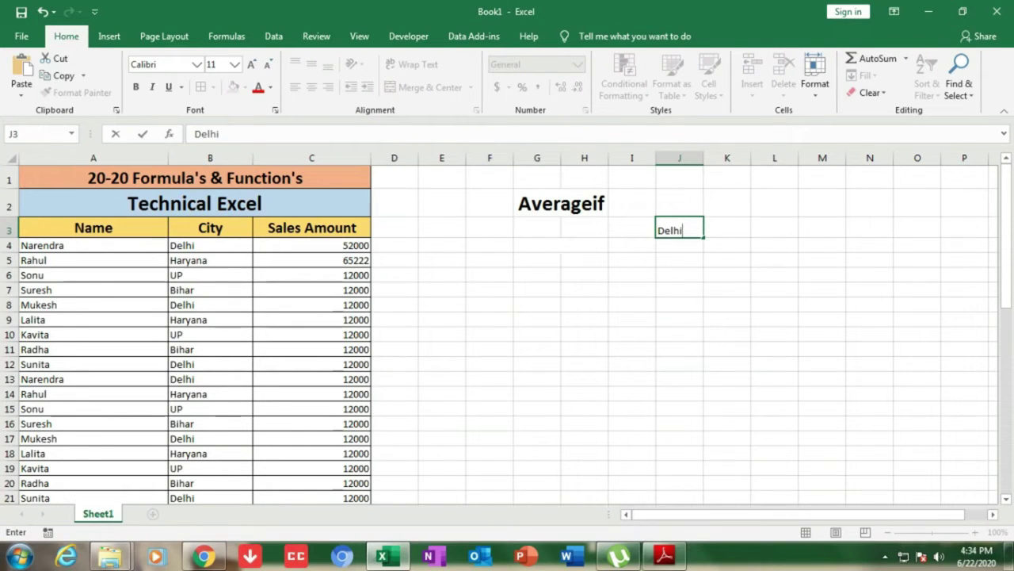
click(560, 245)
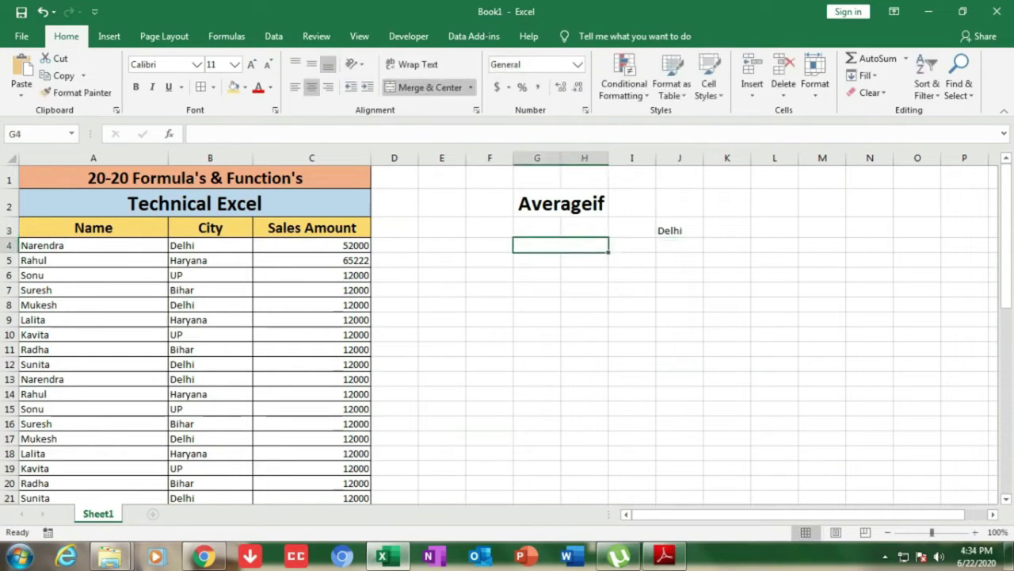
text(=)
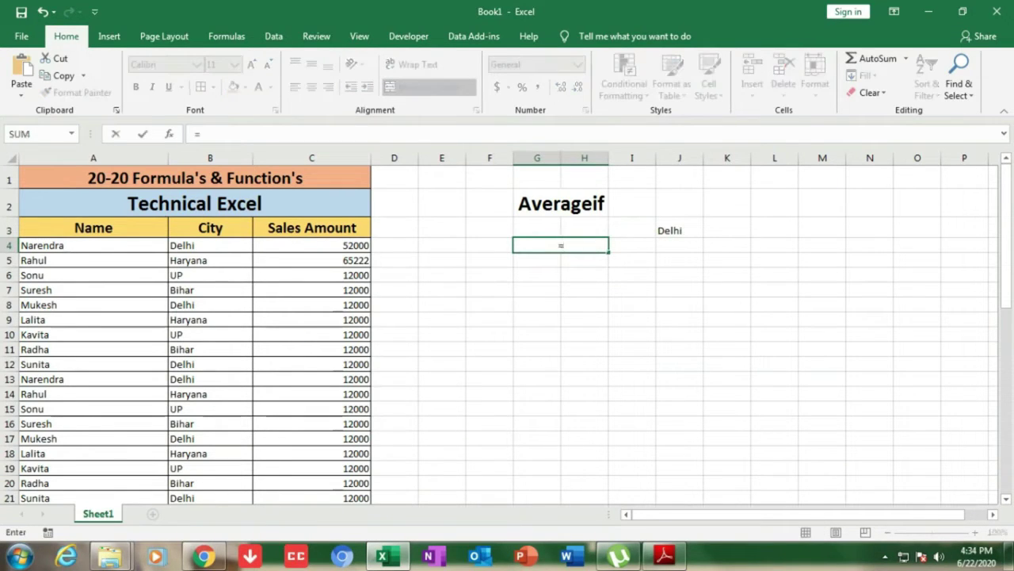
text(averageif)
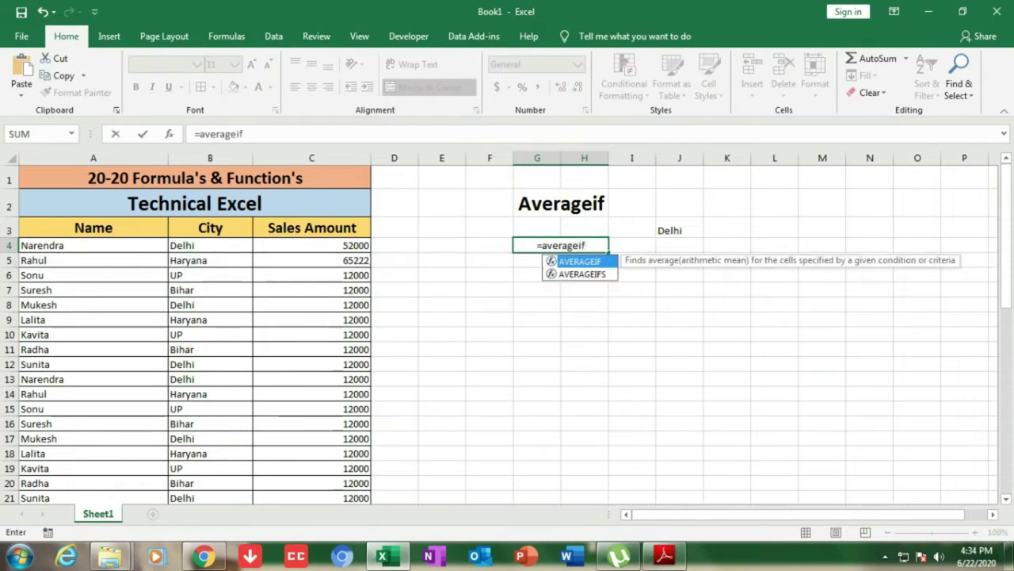
text(()
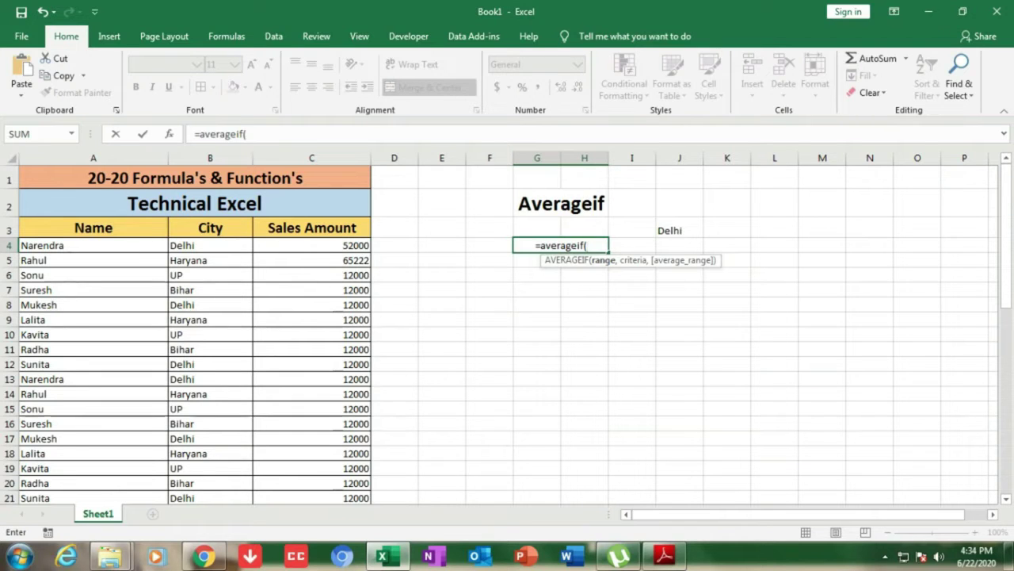
Complete G4 as =AVERAGEIF(B4:B50,J3,C4:C50), averaging Delhi sales to 31062.5.
mouse_move(210, 245)
mouse_down()
mouse_move(238, 485)
mouse_move(210, 470)
mouse_up()
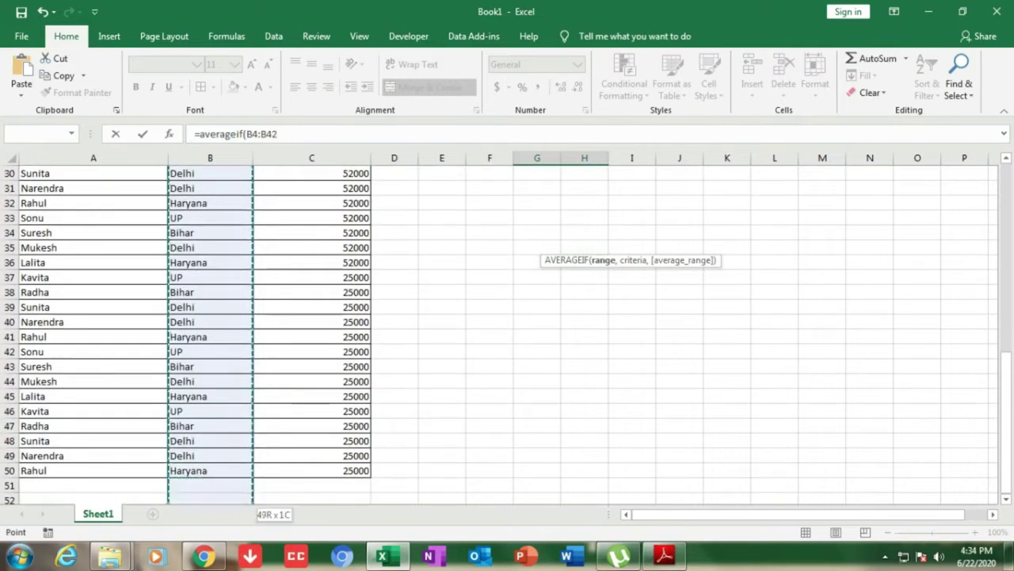
scroll(507, 333, up, 5)
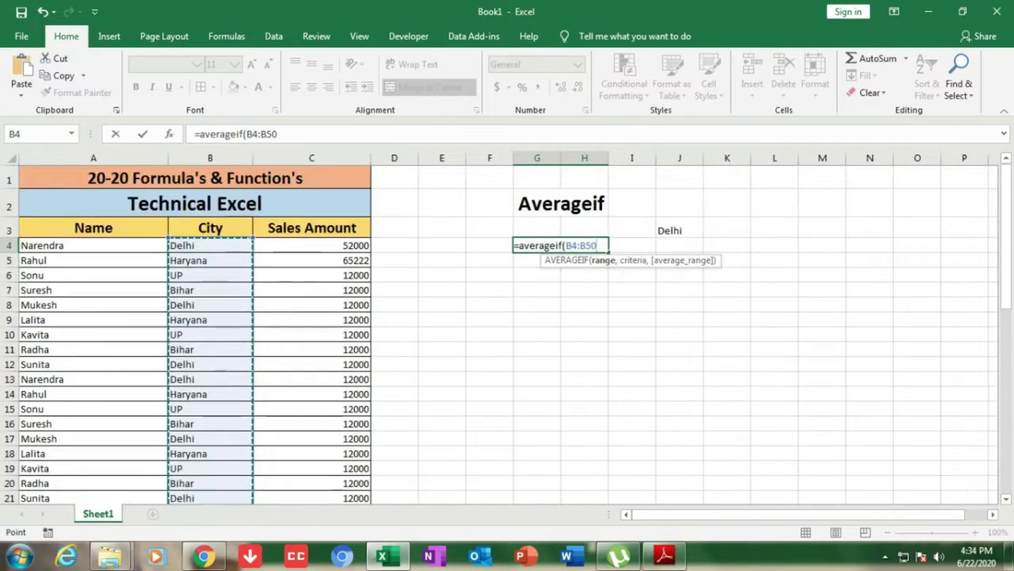
text(,)
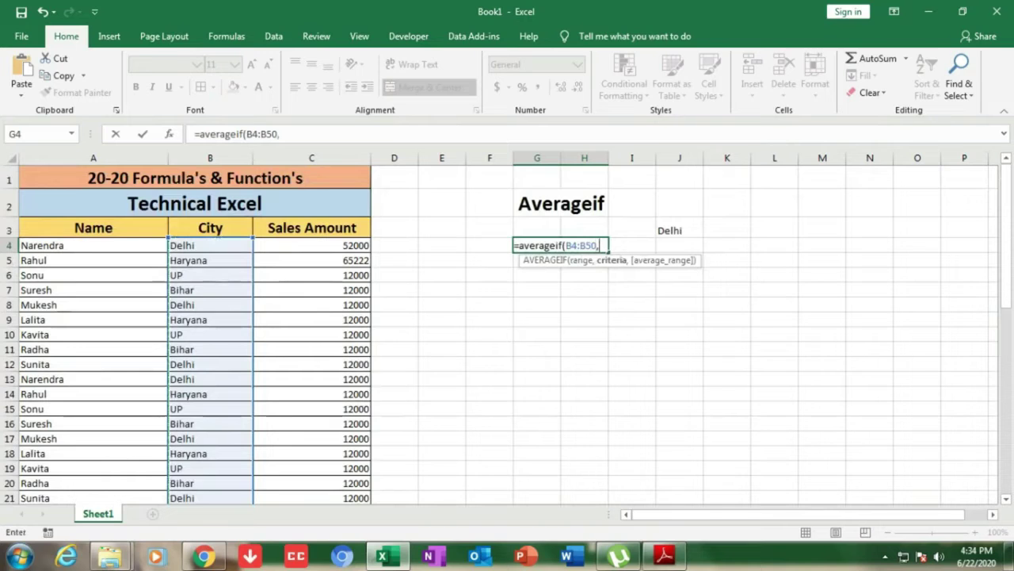
click(679, 230)
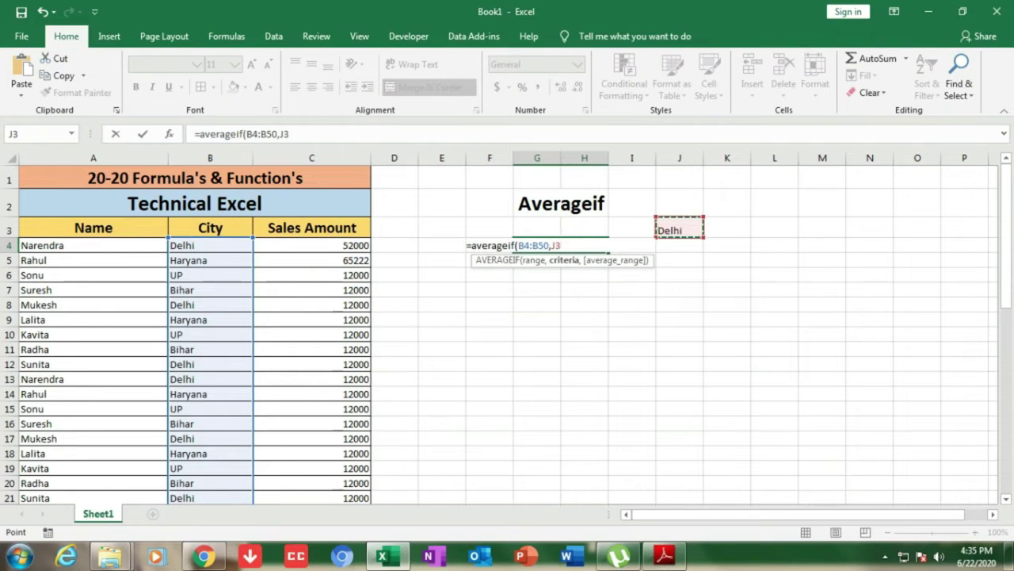
text(,)
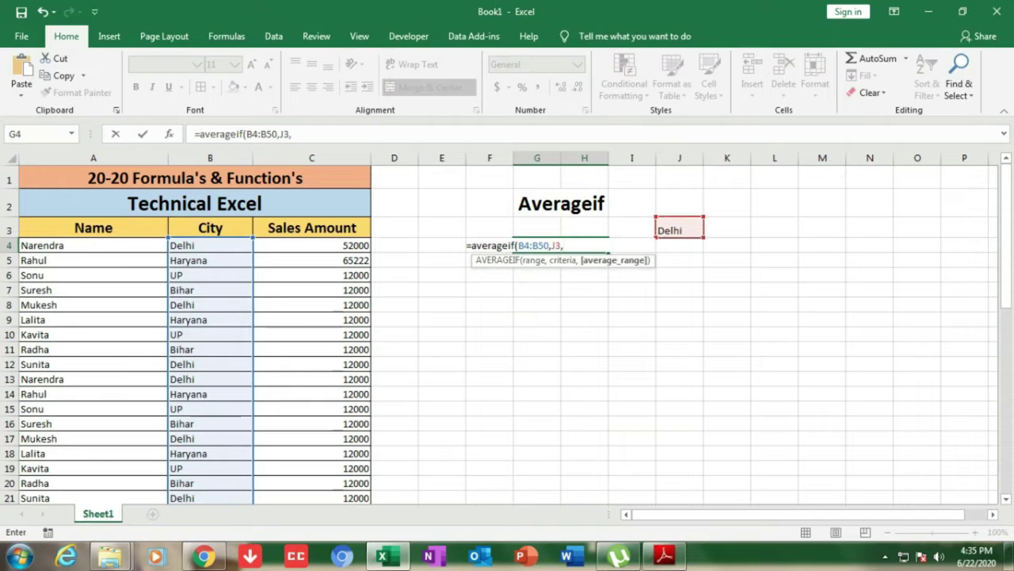
drag(312, 245, 317, 426)
drag(317, 499, 317, 471)
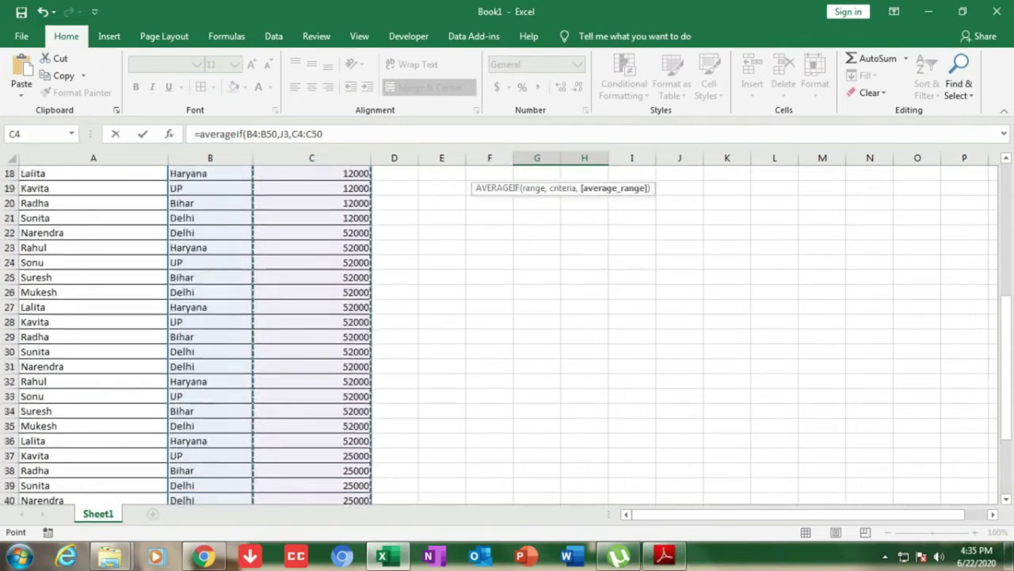
scroll(372, 475, up, 10)
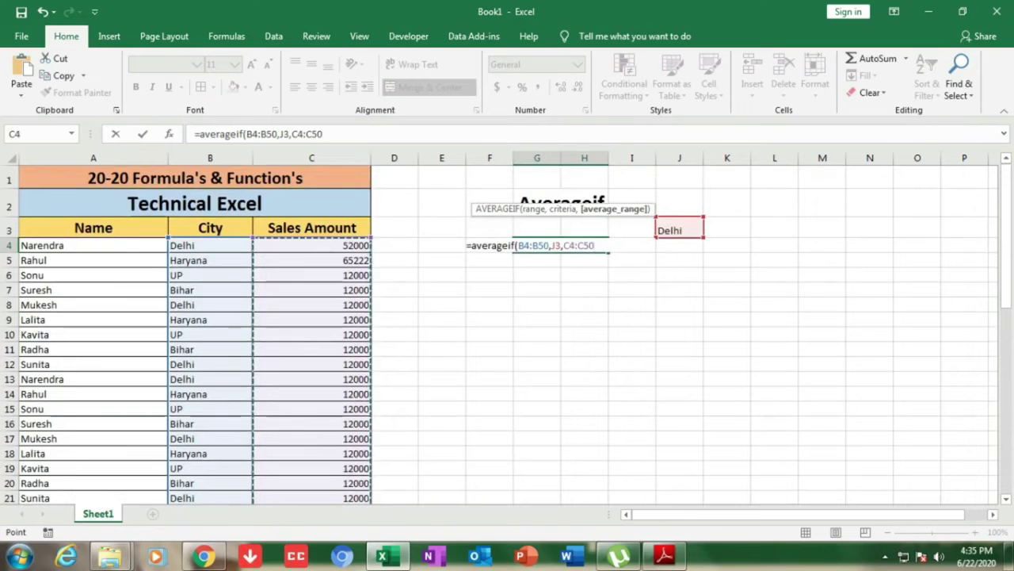
text())
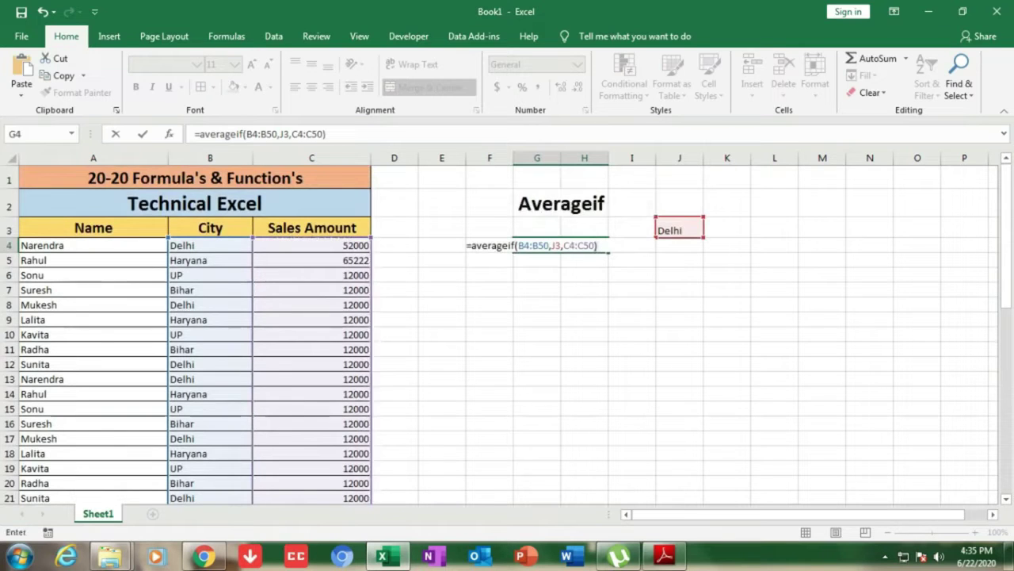
key(Return)
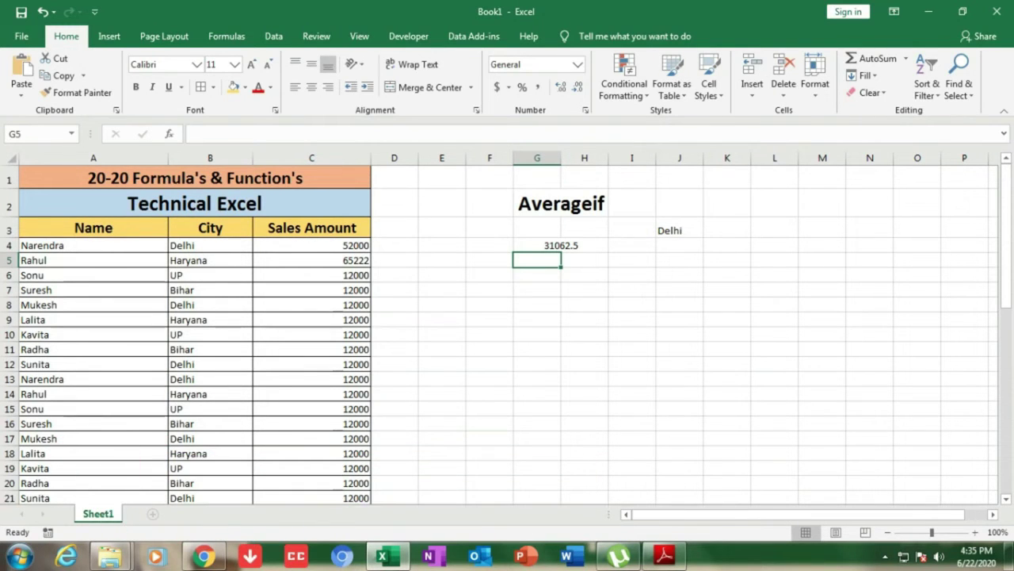
Change the criterion city in J3 to Haryana.
click(678, 230)
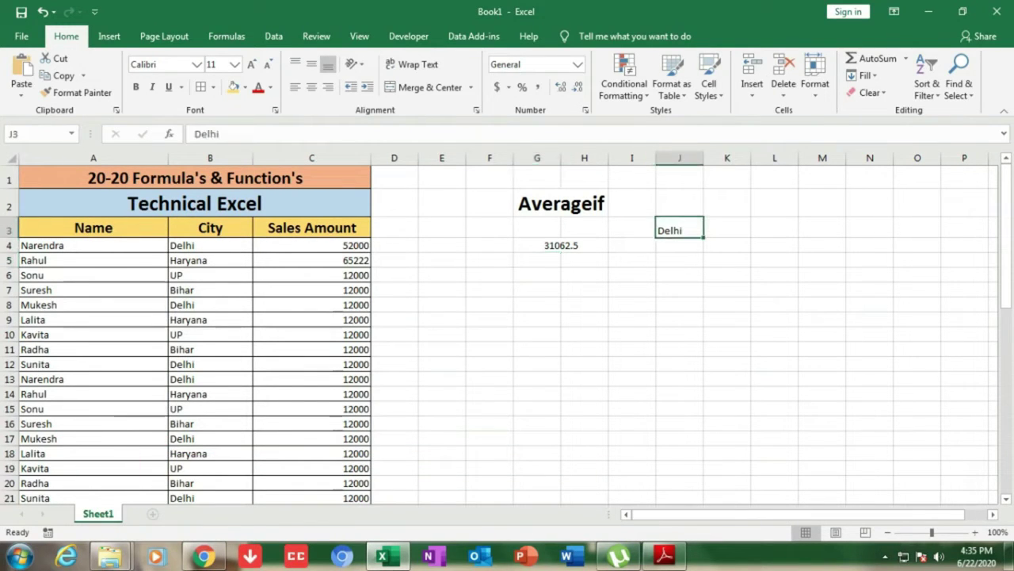
text(har)
key(BackSpace)
key(BackSpace)
key(BackSpace)
text(Haryana)
key(Return)
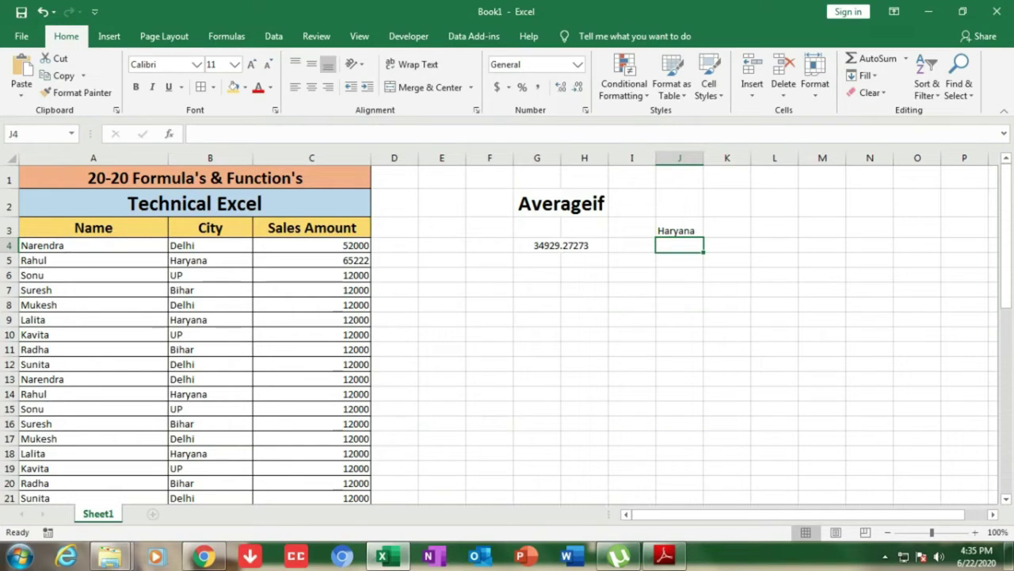
Change J3 to Bihar so the G4 average updates to 27900.
click(679, 229)
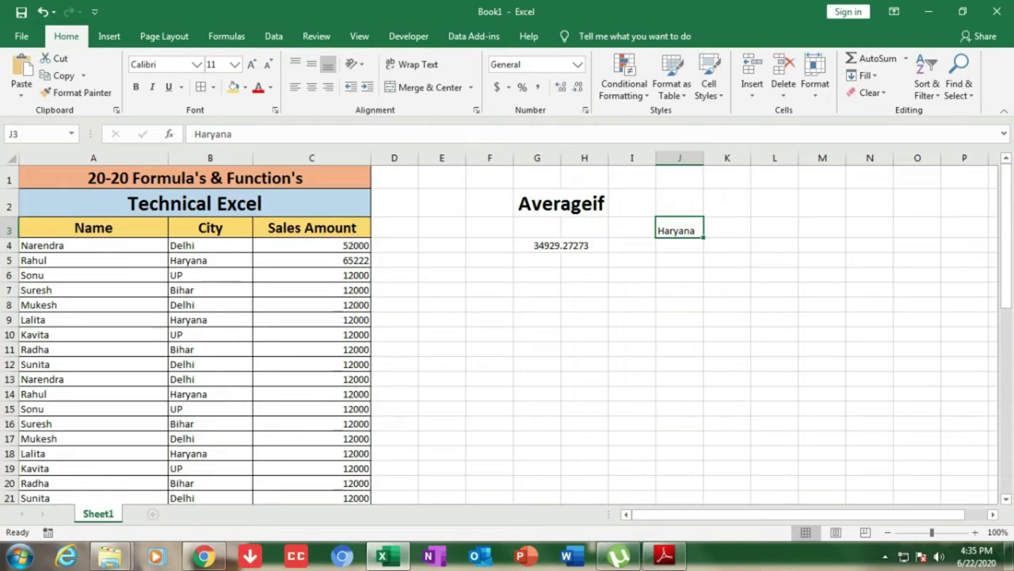
text(Bihar)
key(Return)
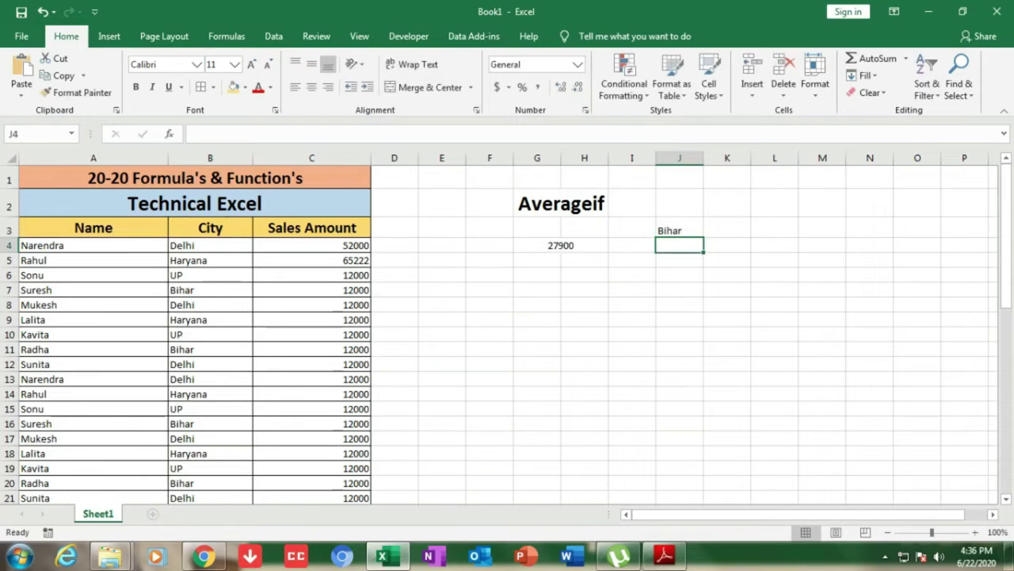
click(561, 202)
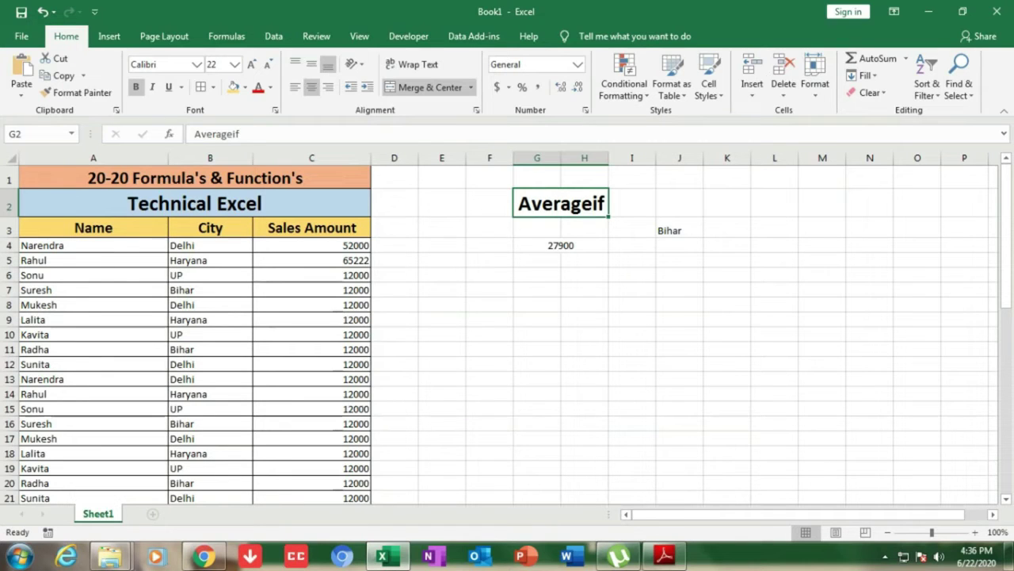
Retitle the G2 heading to Countifs and clear the old 27900 average from G4.
key(Delete)
text(Counti)
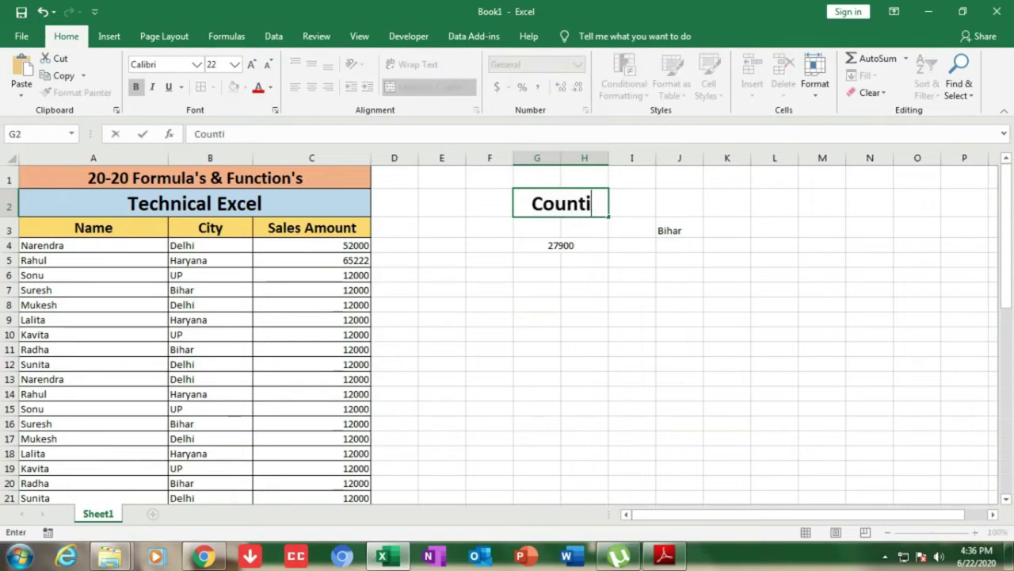
text(fs)
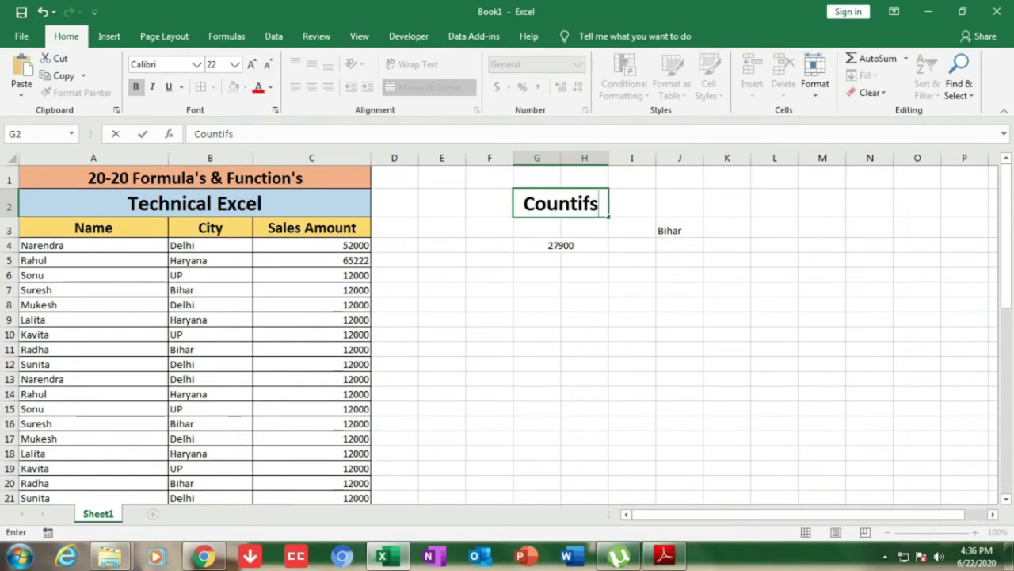
click(561, 245)
key(Delete)
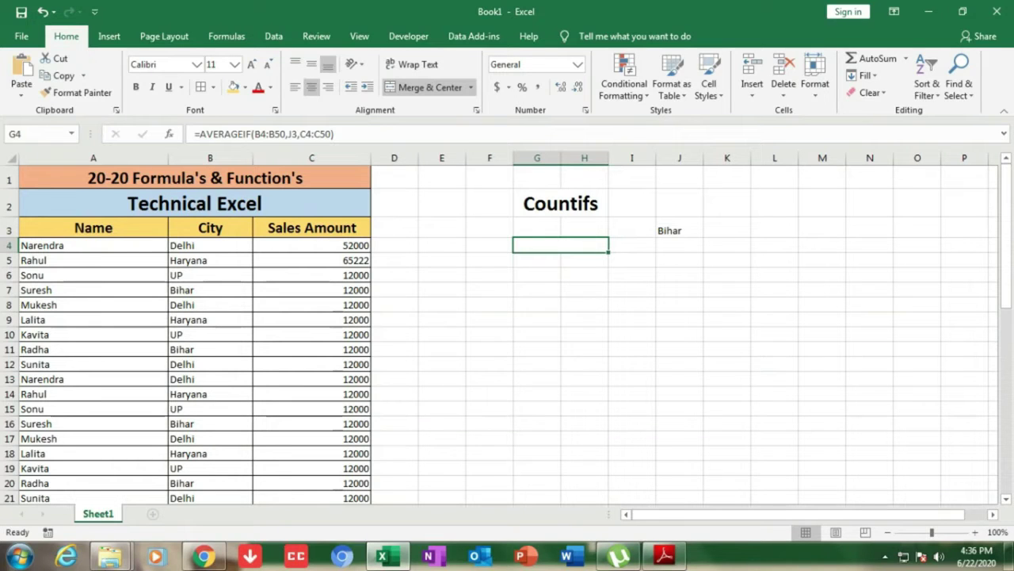
Start a COUNTIFS formula in G4 with range B4:B50 and criterion "Bihar".
text(=countif)
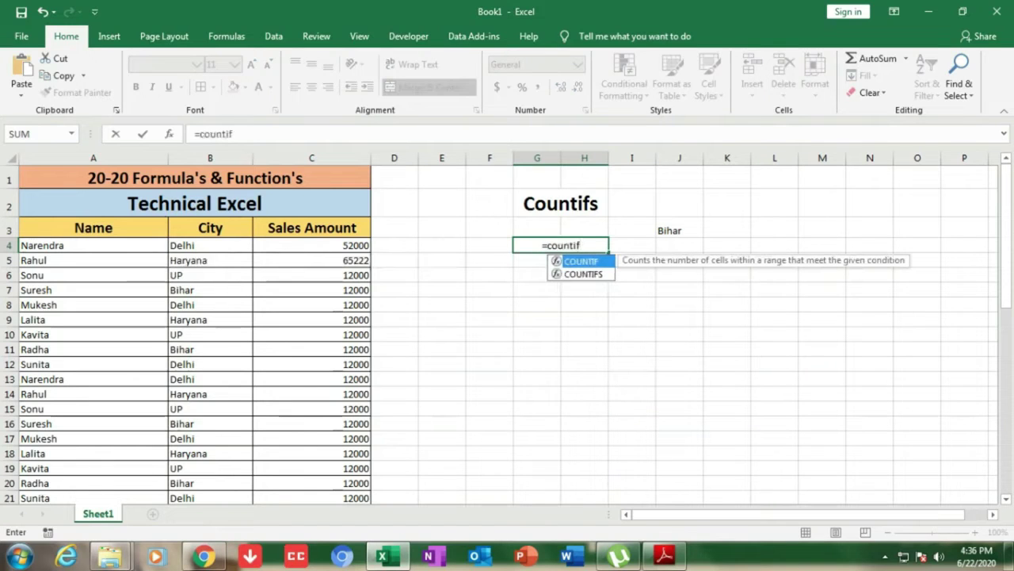
text(()
key(BackSpace)
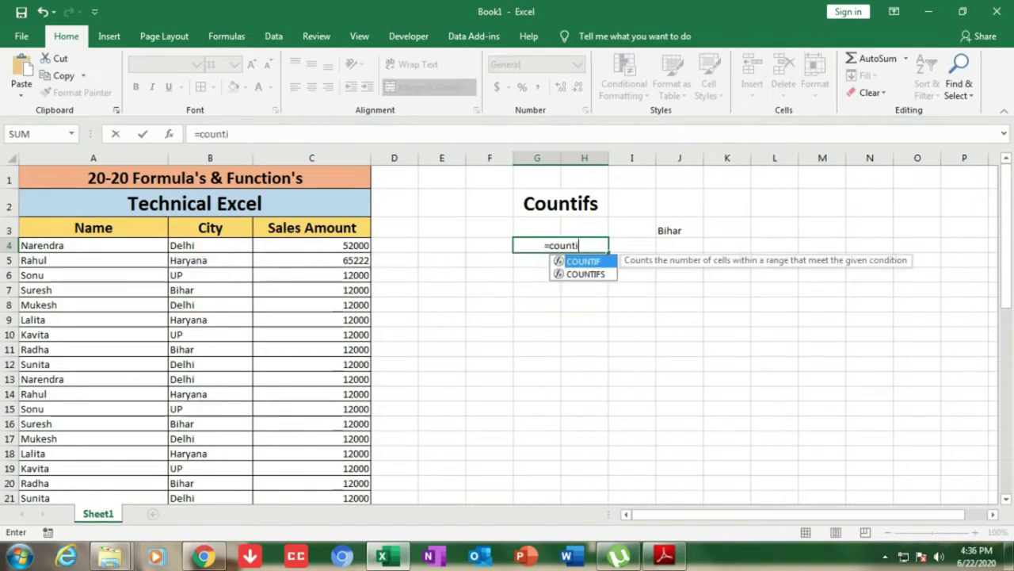
text(s)
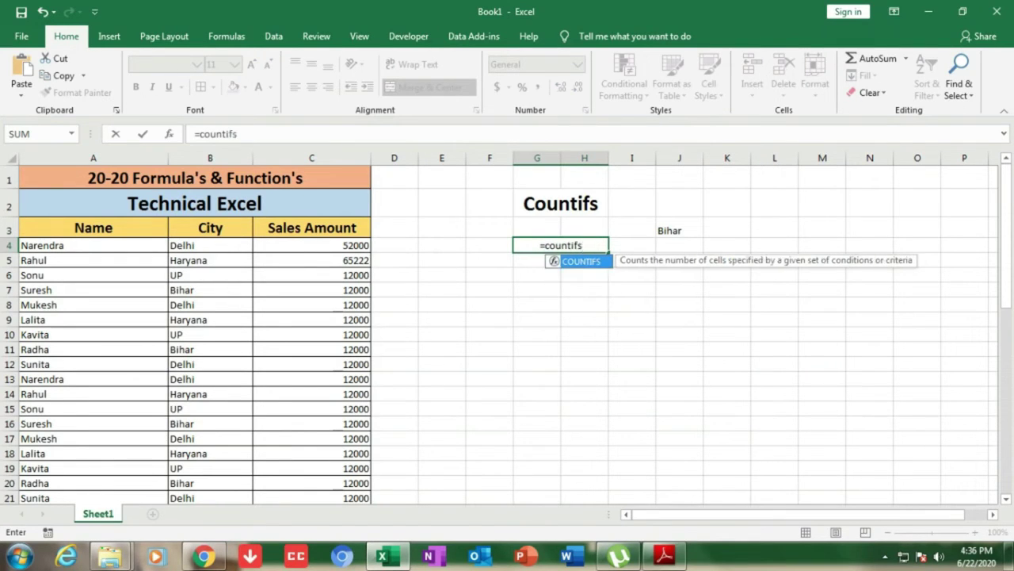
text(()
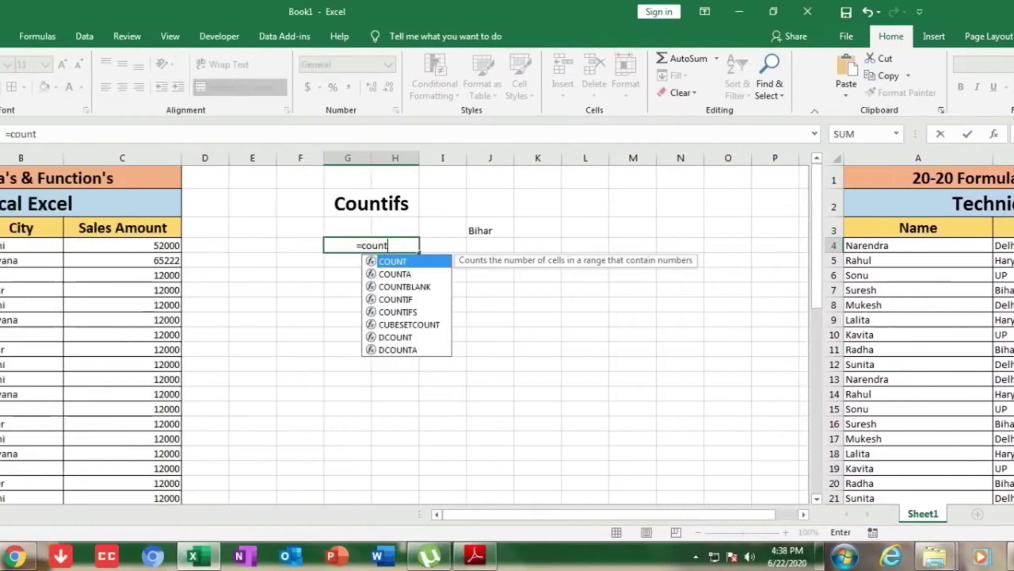
text(ifs)
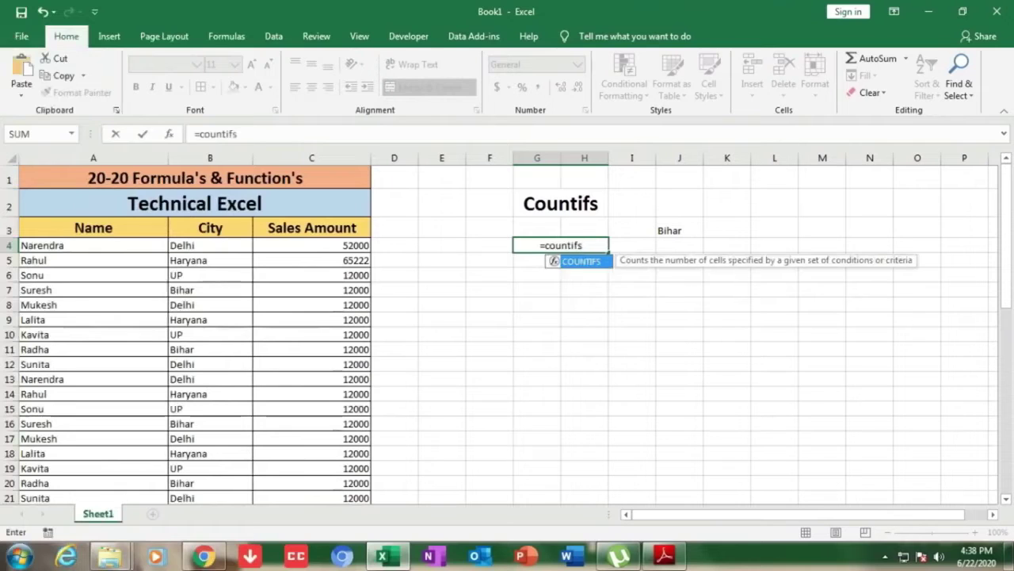
text(()
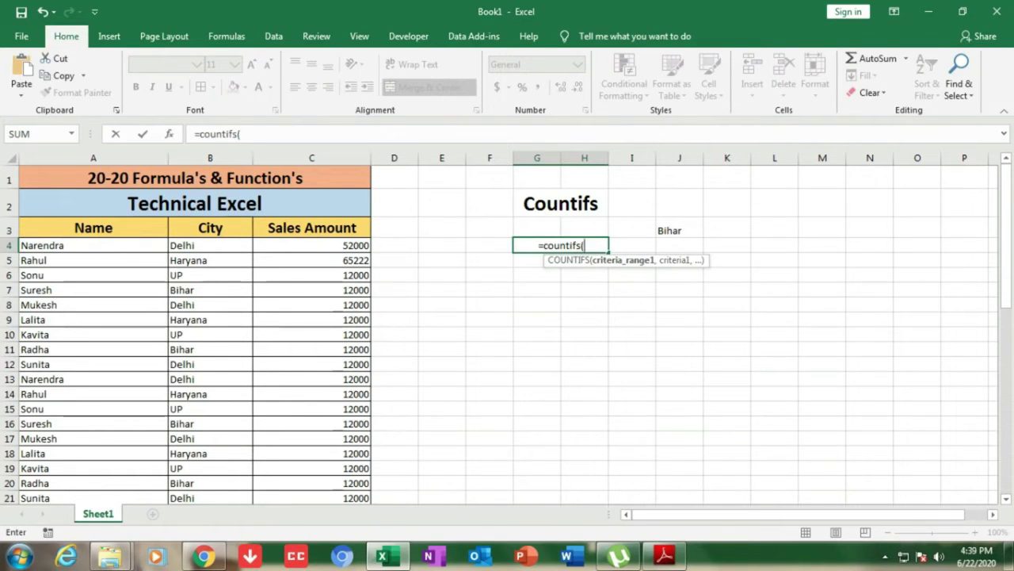
mouse_move(210, 244)
mouse_down()
mouse_move(238, 475)
mouse_move(238, 396)
mouse_up()
scroll(238, 396, up, 10)
scroll(507, 333, up, 1)
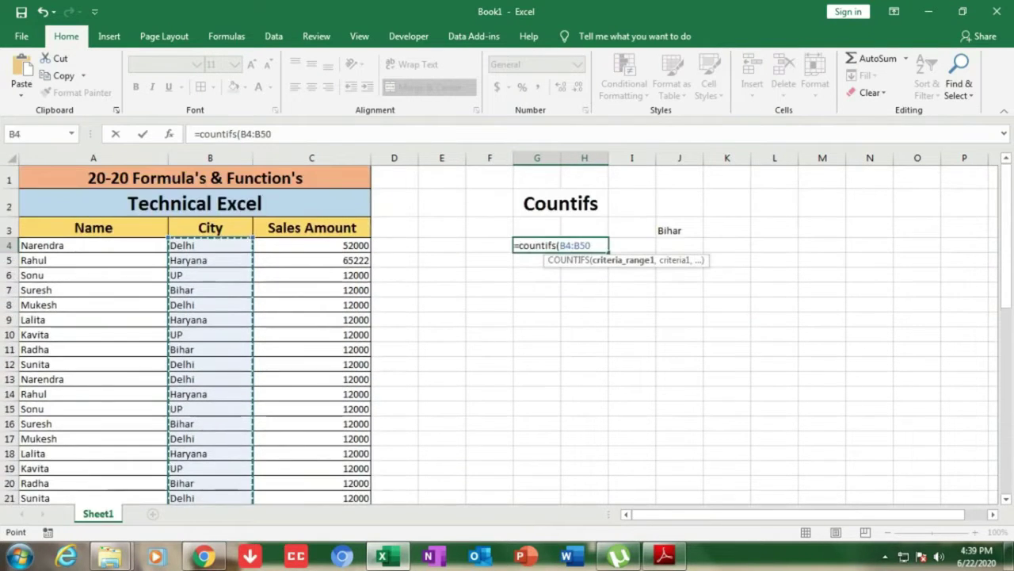
text(,)
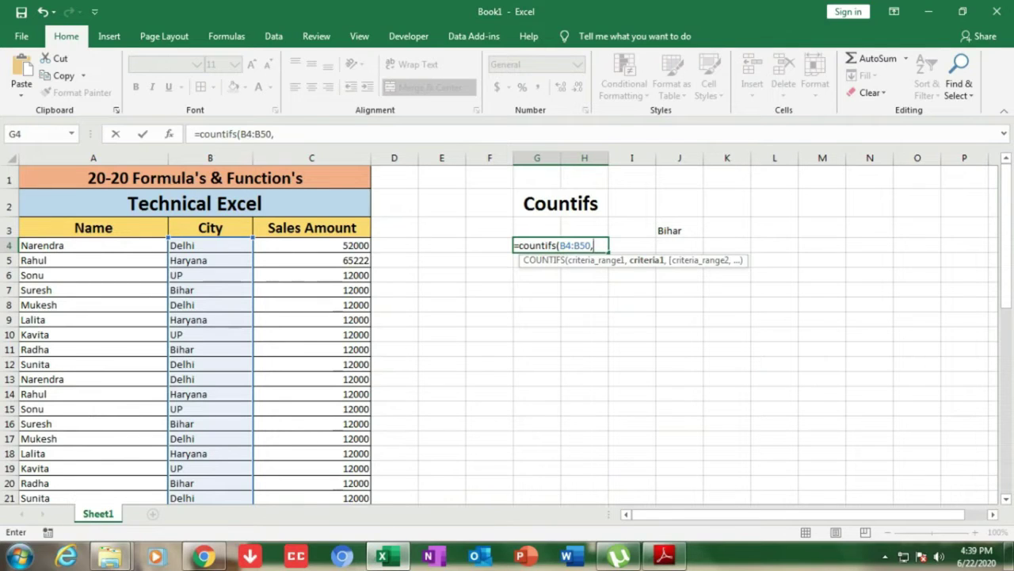
text("Bihar",)
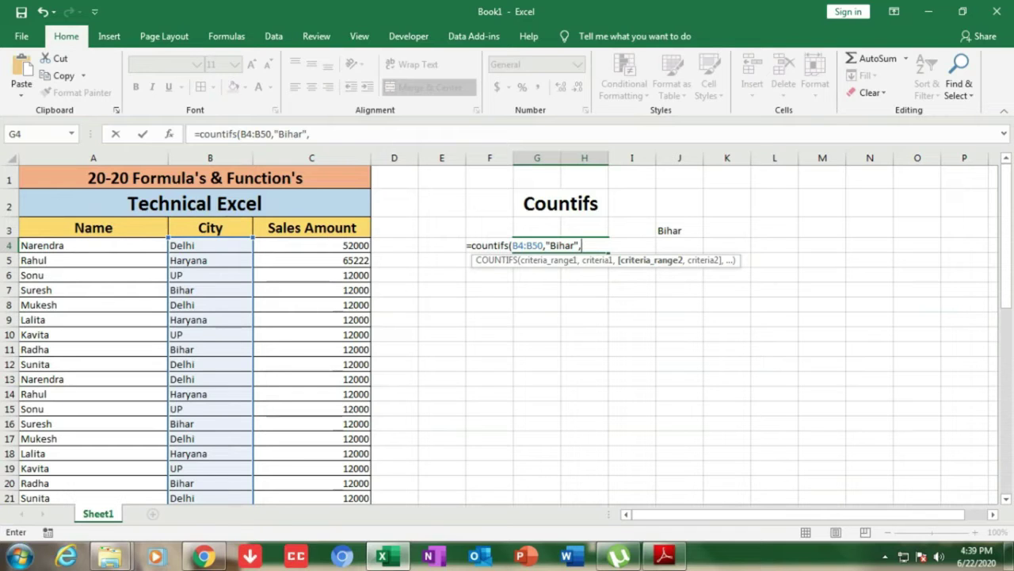
Add C4:C50 as the second range with a >12000 criterion.
mouse_move(349, 245)
mouse_down()
mouse_move(366, 478)
mouse_move(348, 470)
mouse_up()
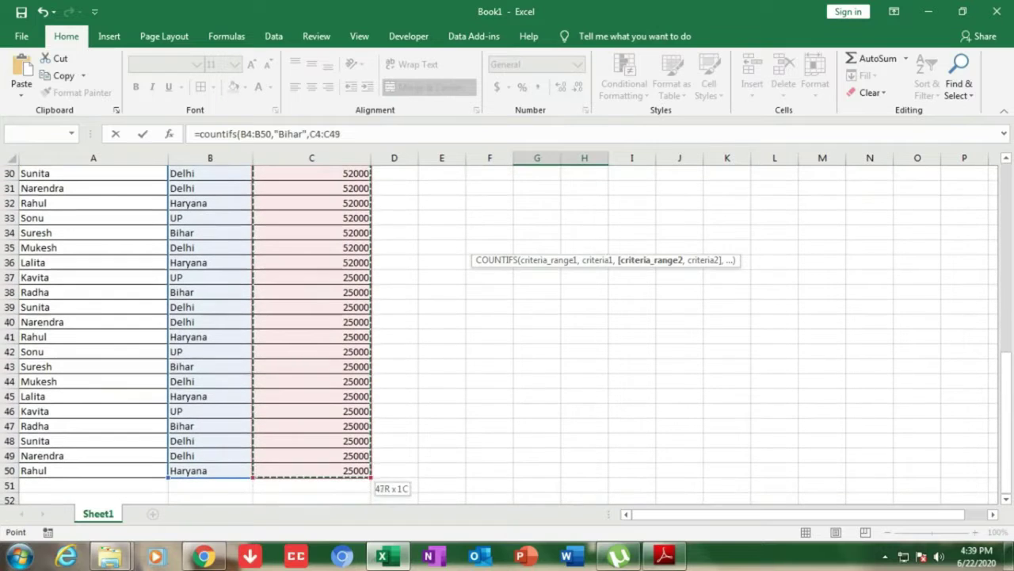
scroll(348, 317, up, 10)
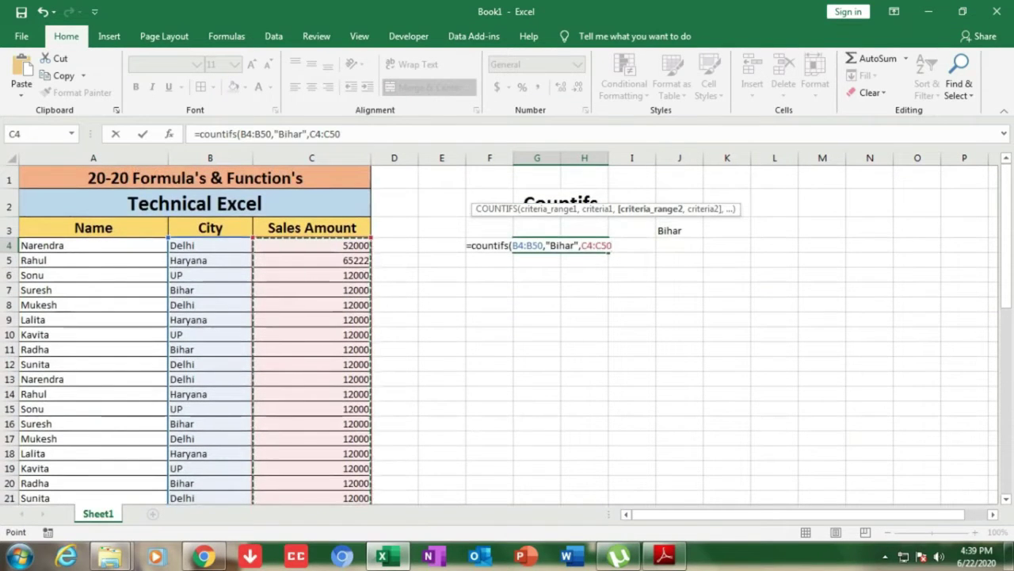
text(m)
key(BackSpace)
text(,>)
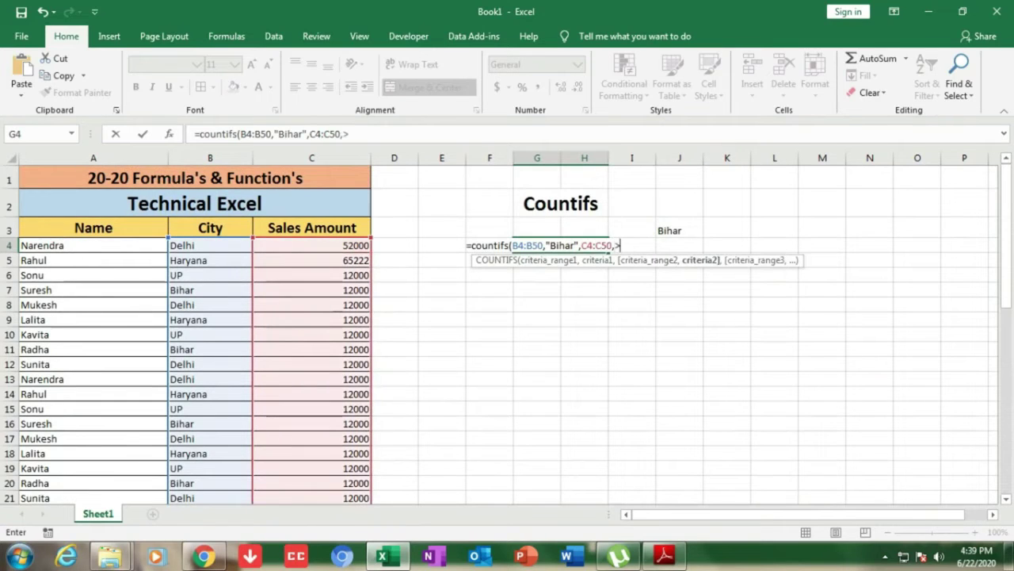
text(12000)
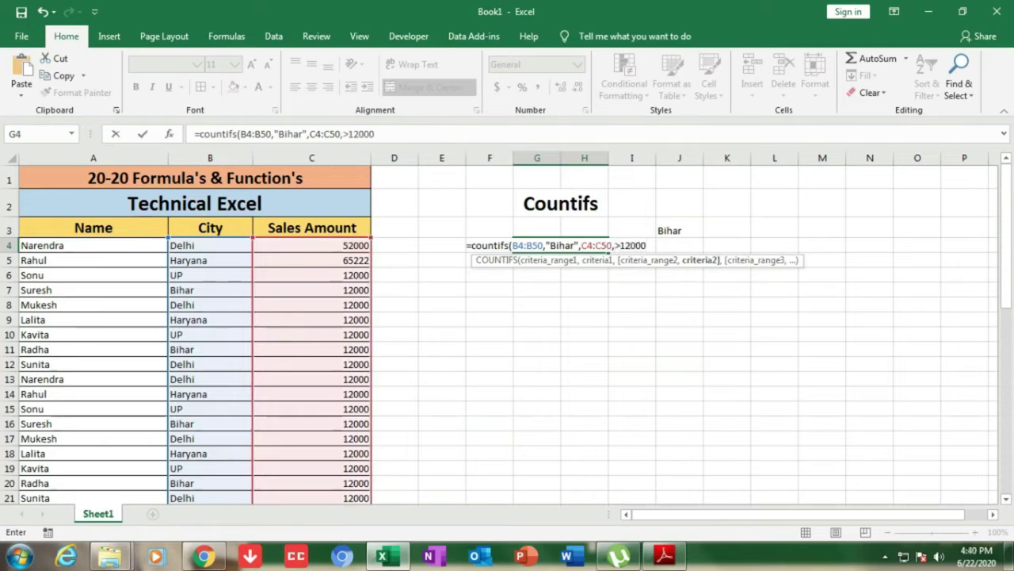
text())
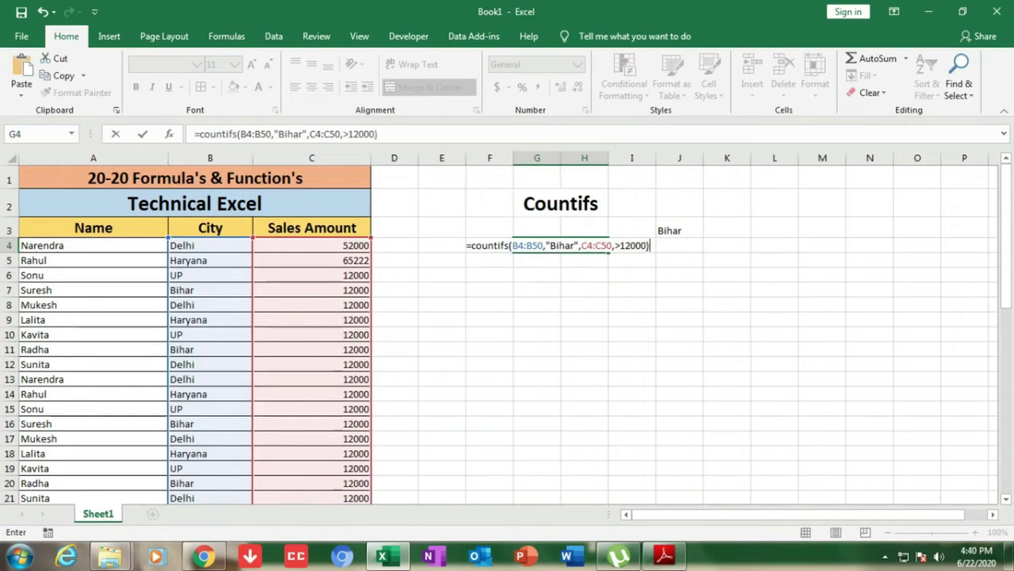
Quote the criterion as ">12000" and commit the COUNTIFS formula in G4, returning 6.
key(Return)
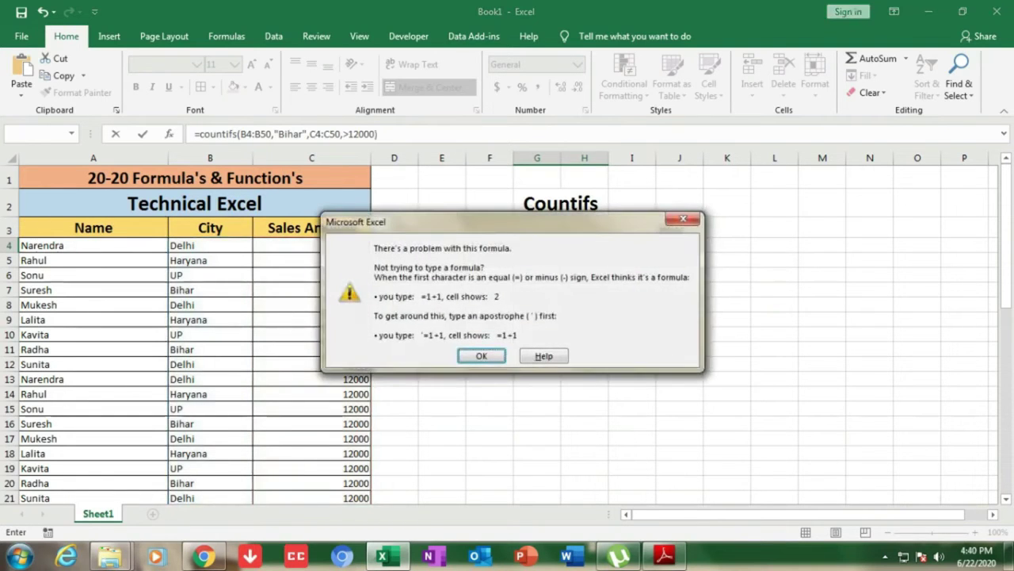
key(Return)
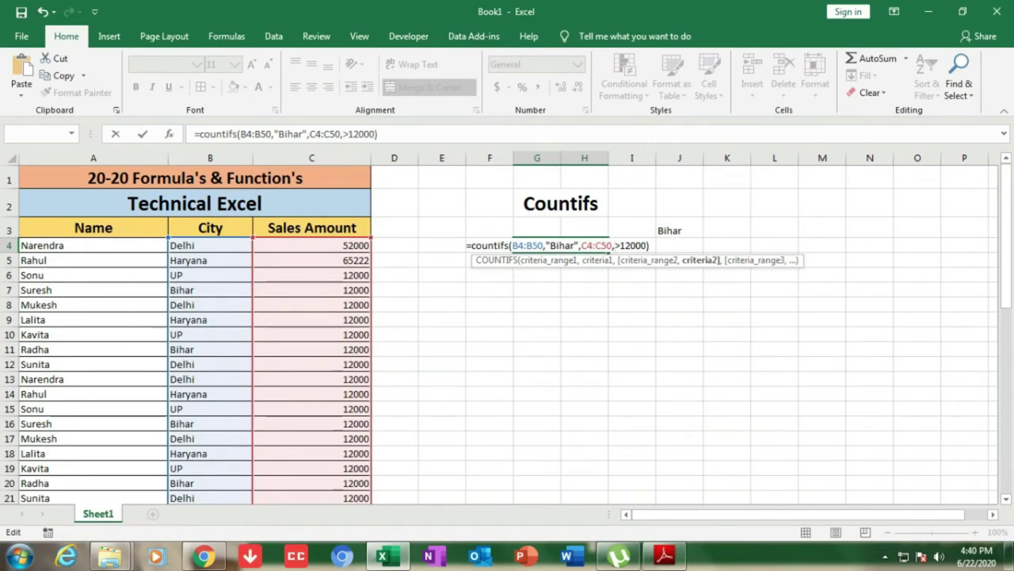
text(")
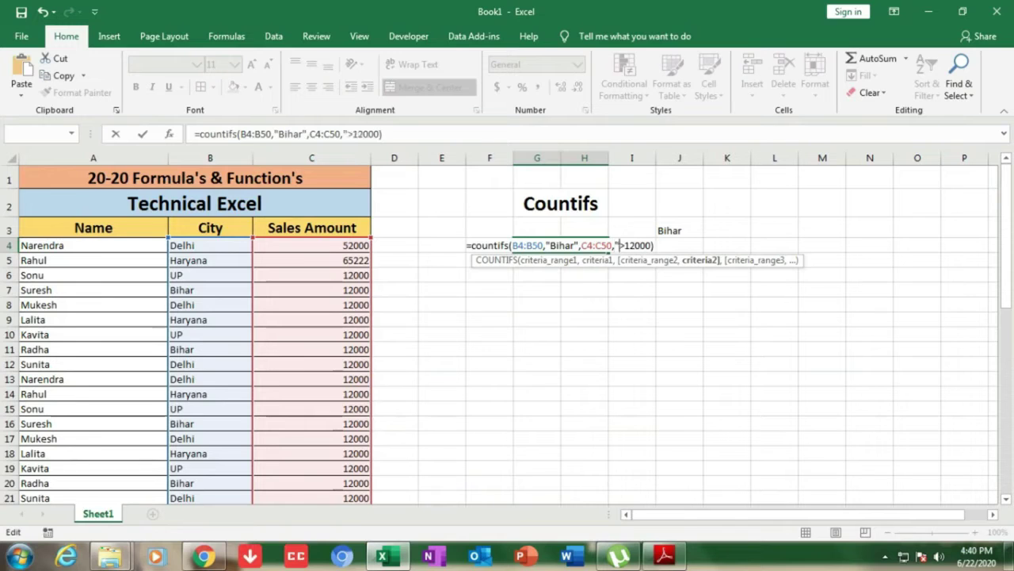
key(Right)
key(Right)
key(Right)
key(Right)
key(Right)
key(Right)
key(Right)
key(Left)
text(")
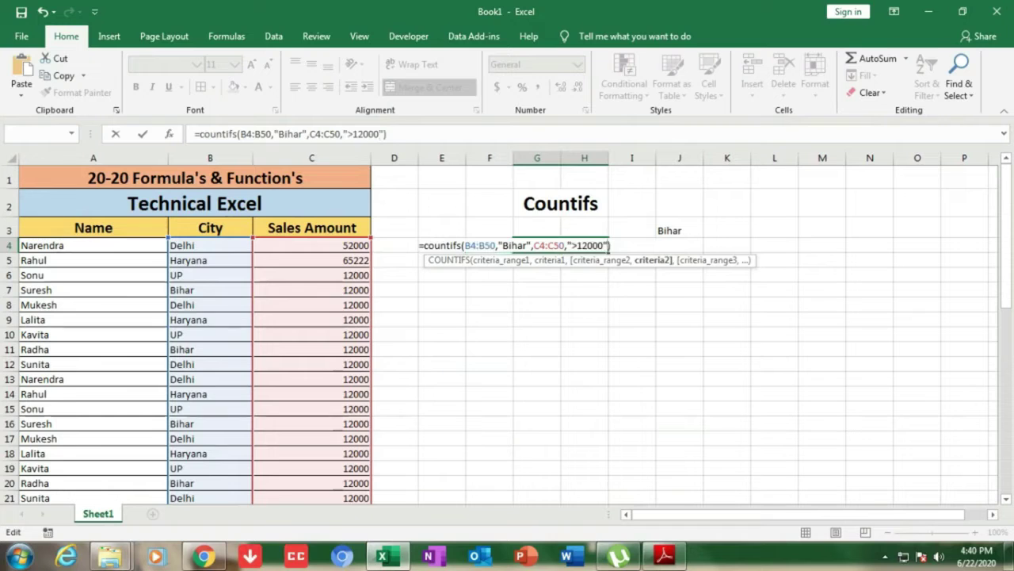
key(Return)
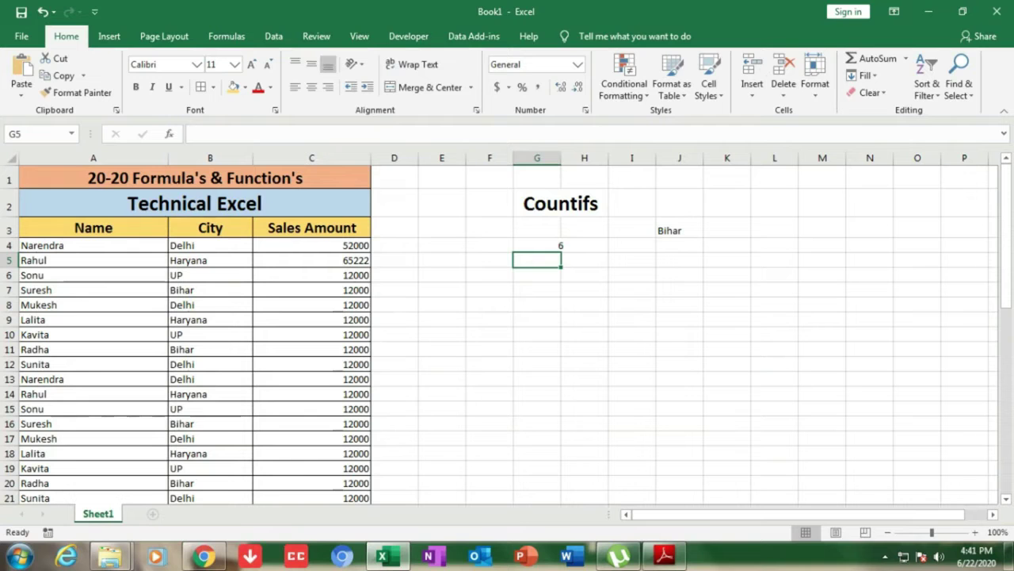
Enter the header 'Good Sale / Bad Sale' in D3.
click(394, 227)
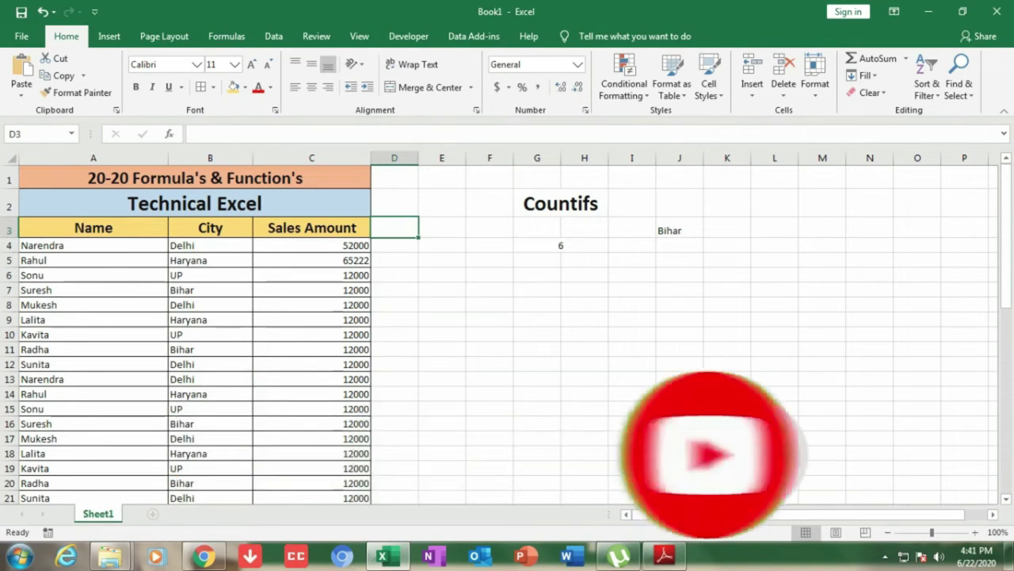
text(Goog)
key(BackSpace)
text(d Sale)
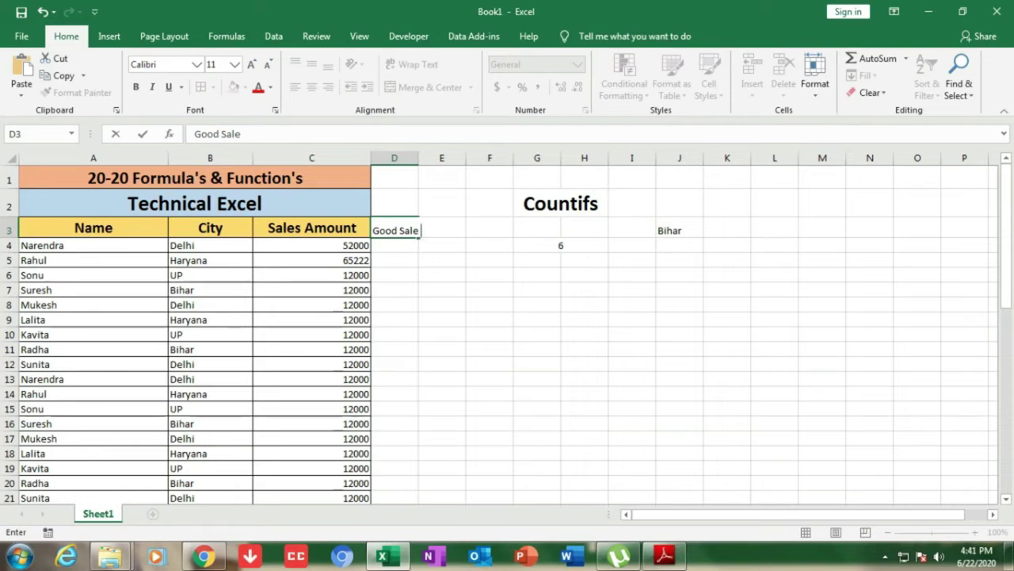
text(/ Bad Sale)
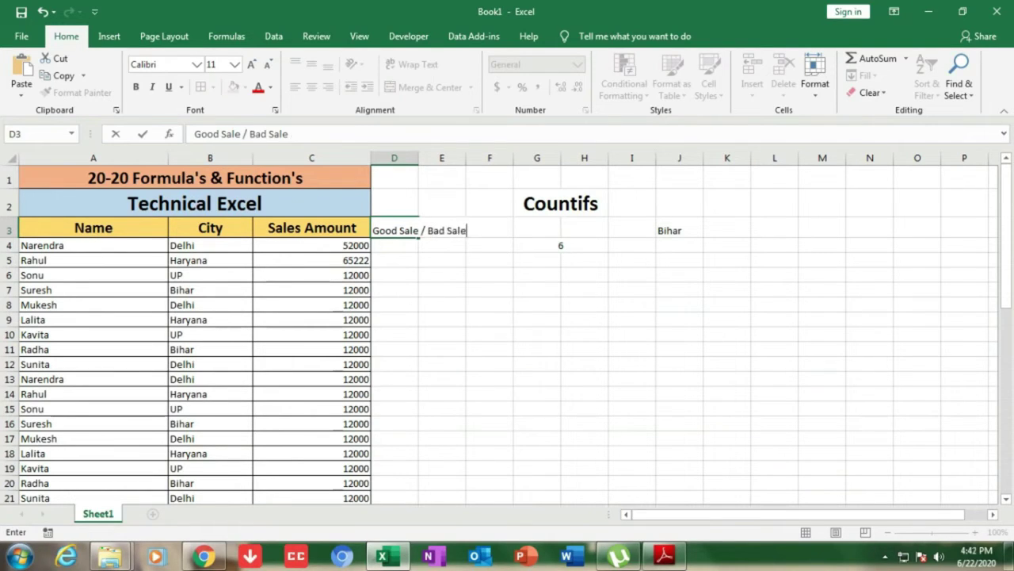
click(443, 275)
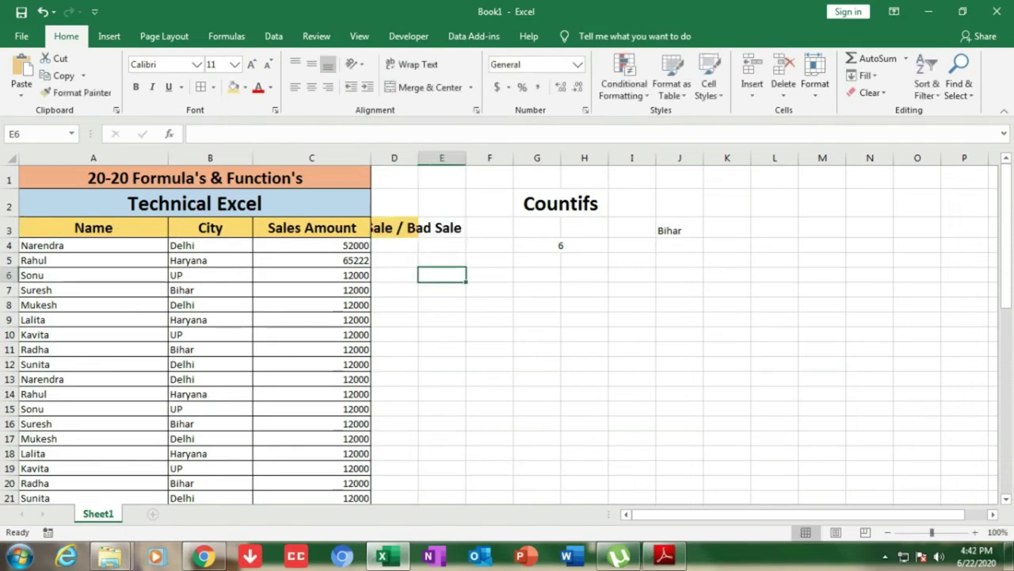
Widen column D so the Good Sale / Bad Sale header fits.
drag(418, 158, 497, 157)
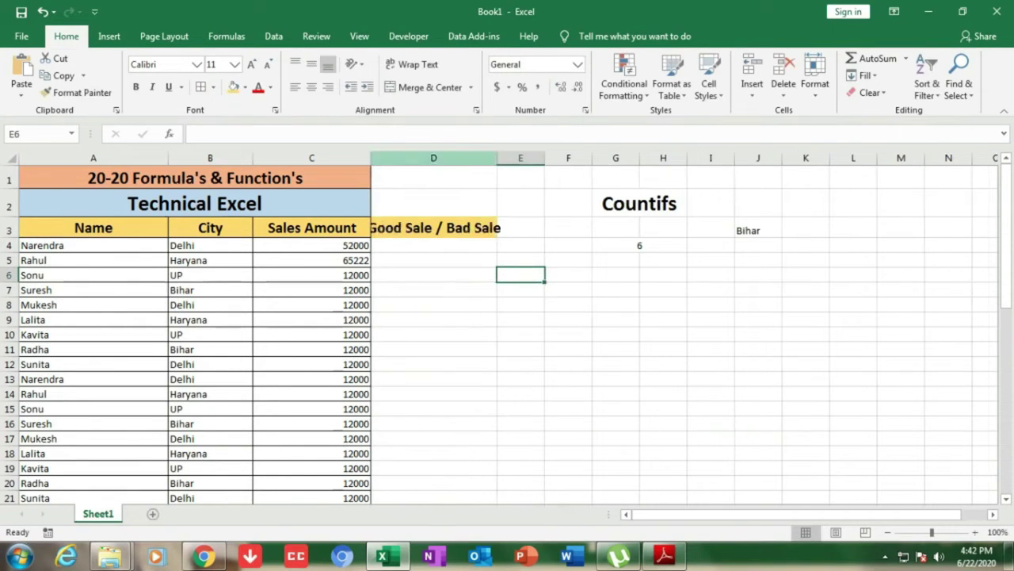
drag(497, 158, 550, 158)
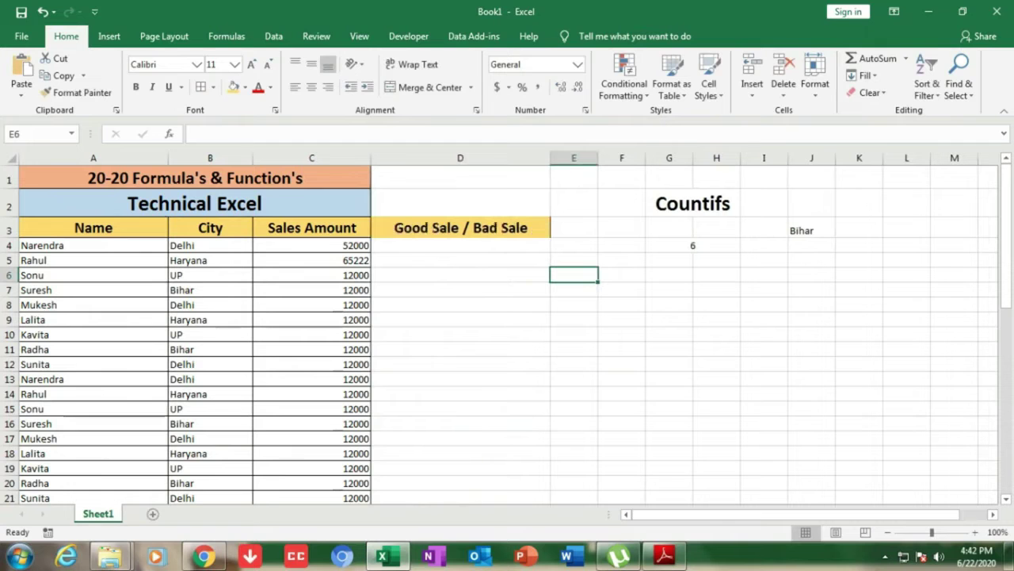
click(460, 244)
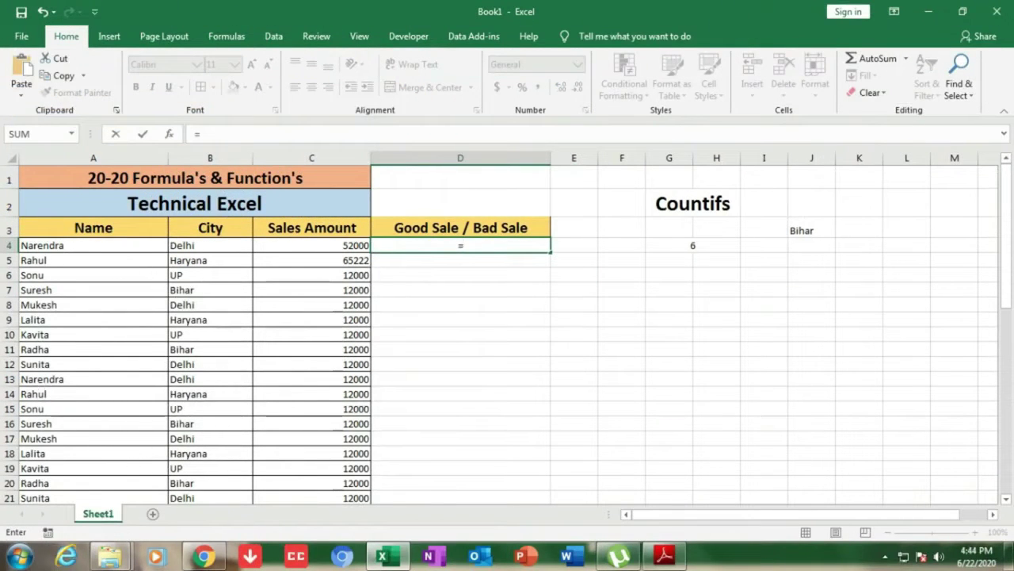
Enter =if(C4>20000,"Good Sale", "Bad Sale") in D4, which shows Good Sale.
text(if()
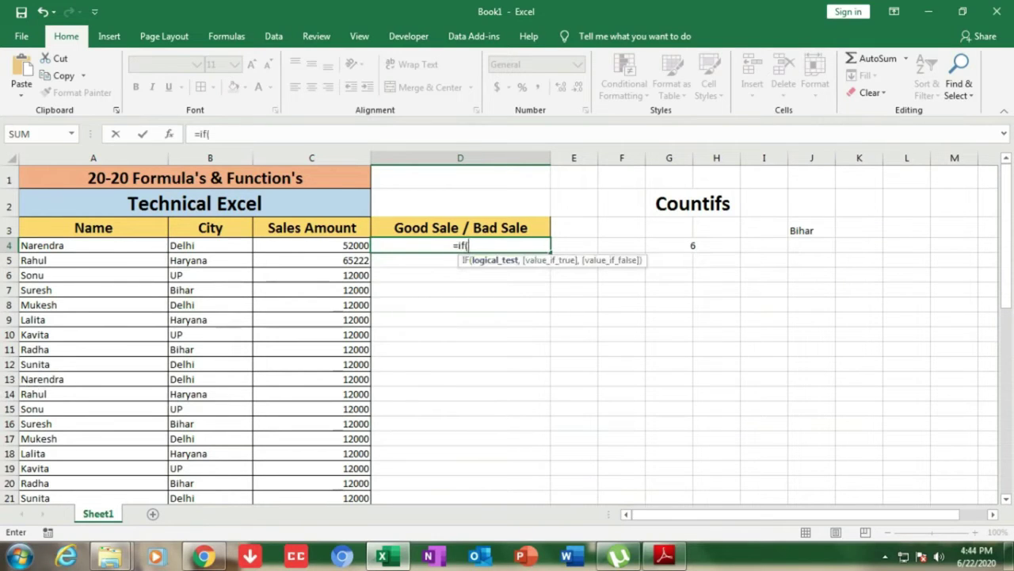
click(311, 244)
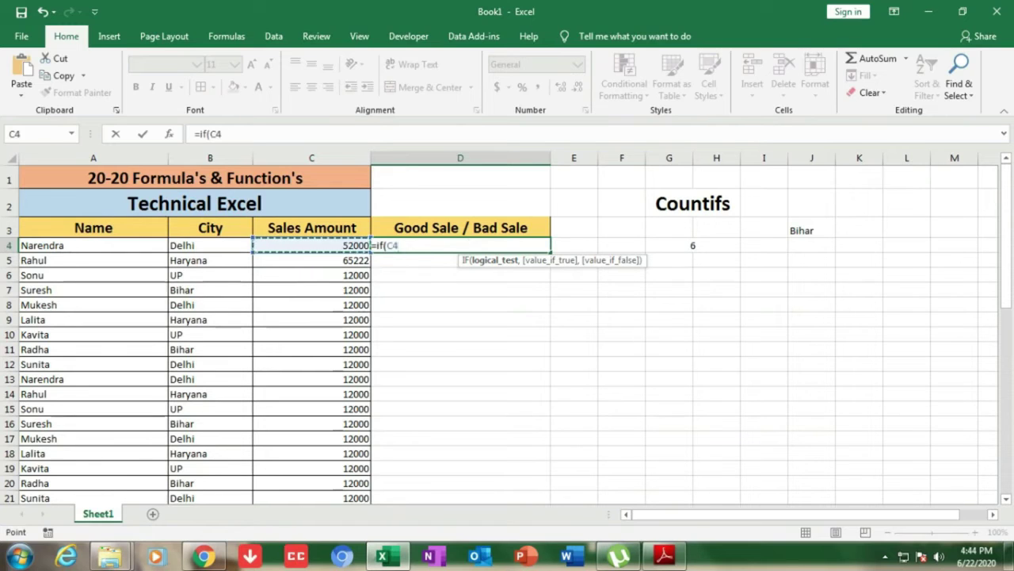
text(>)
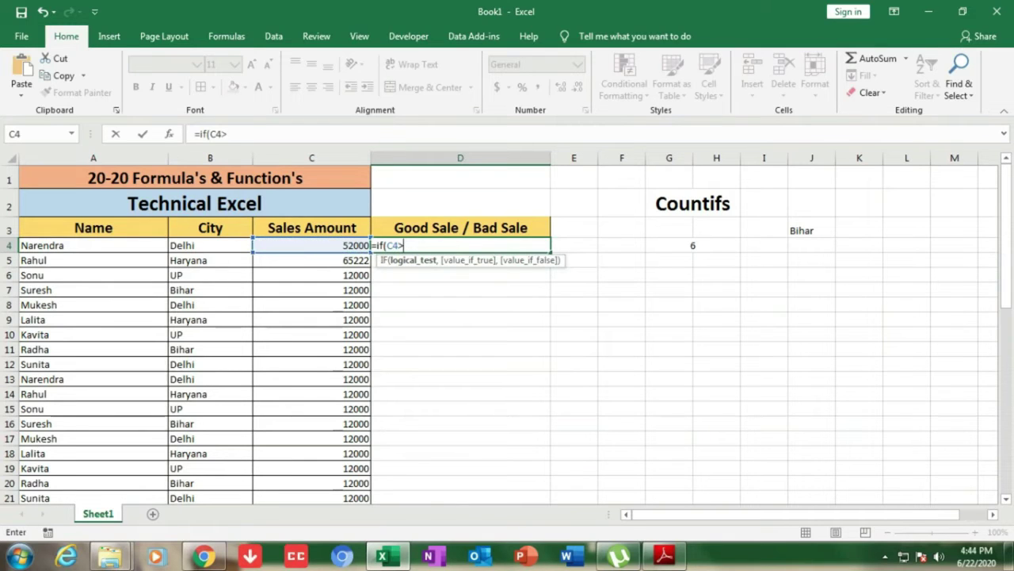
text(20000)
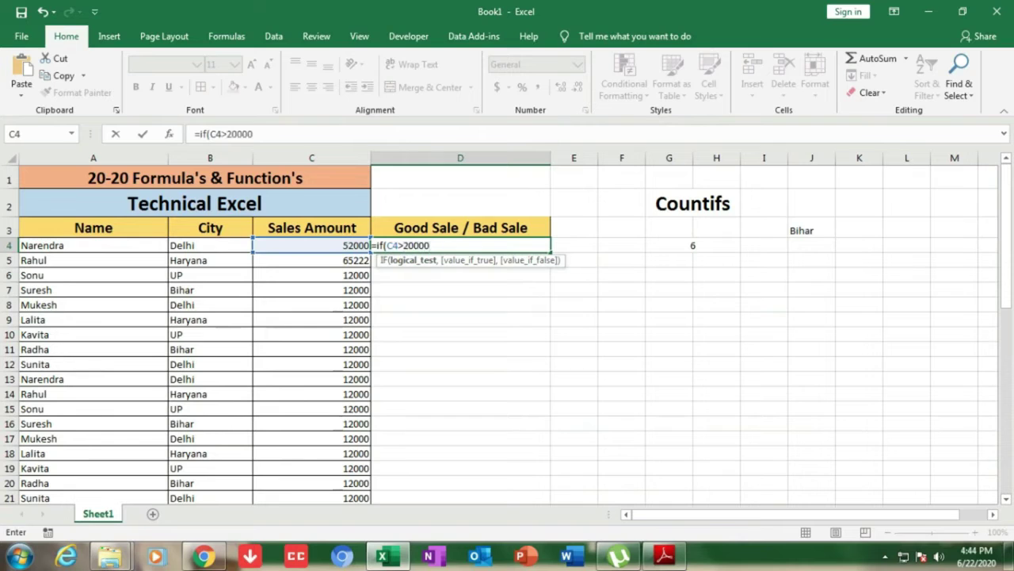
text(,)
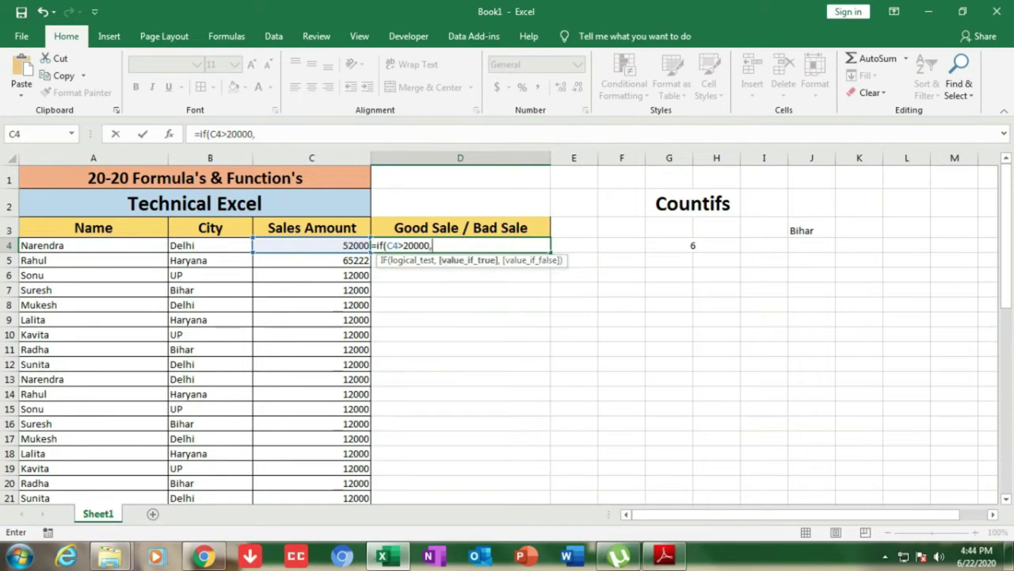
text("Good Sale", "Bad Sale"))
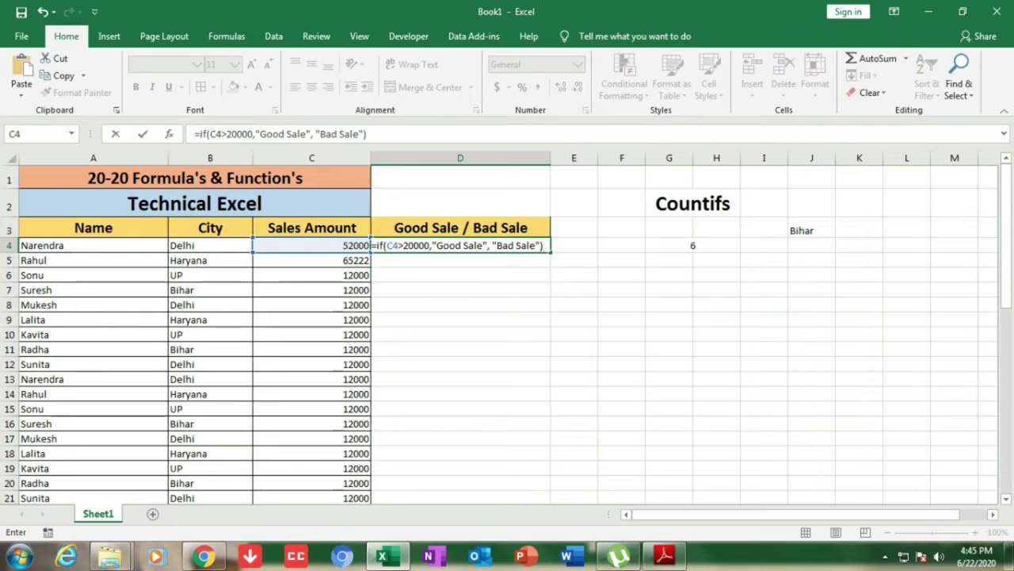
key(Return)
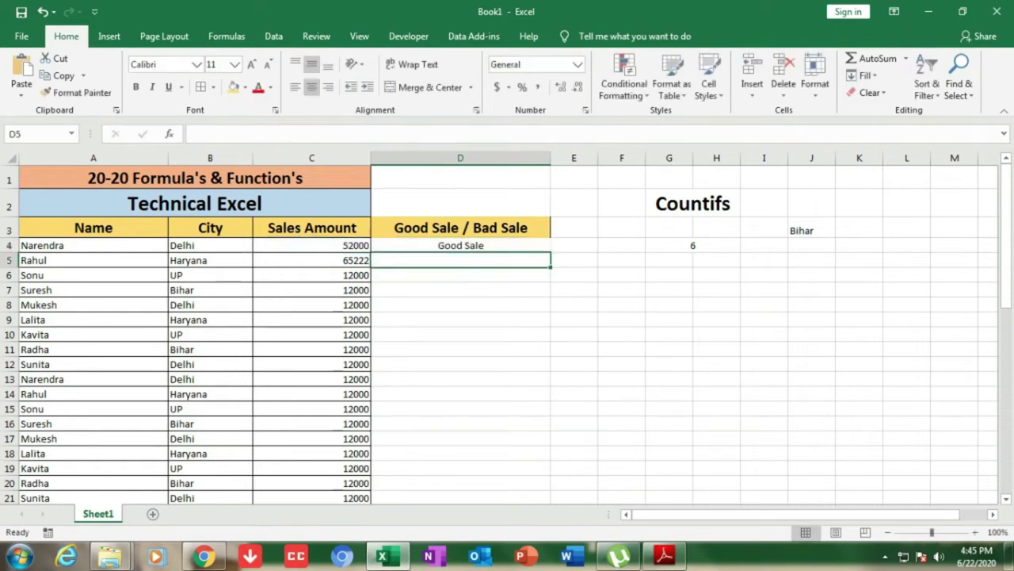
Fill the D4 IF formula down to D50 and check the copy in D5.
click(461, 245)
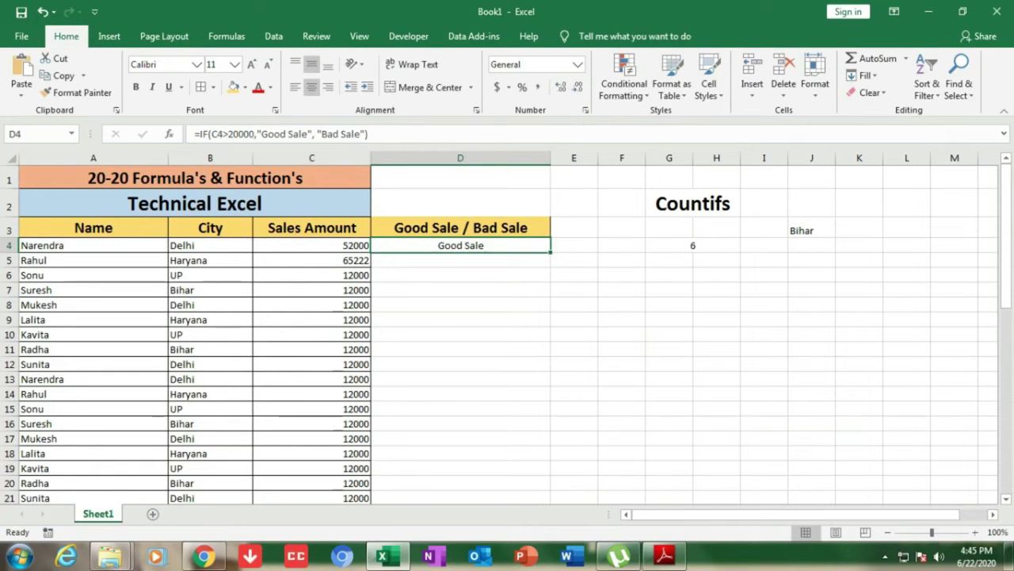
drag(550, 251, 550, 487)
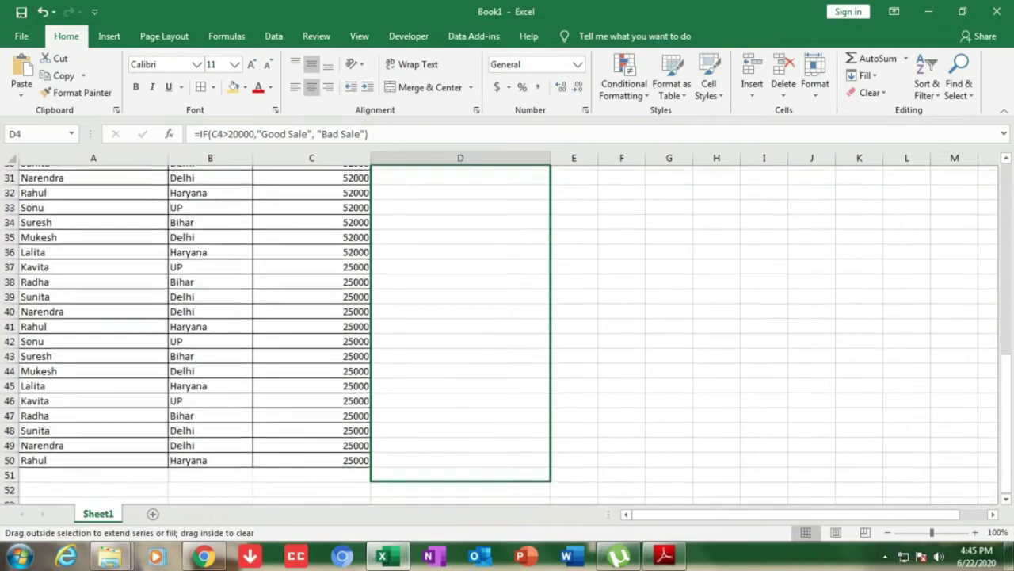
drag(550, 480, 550, 447)
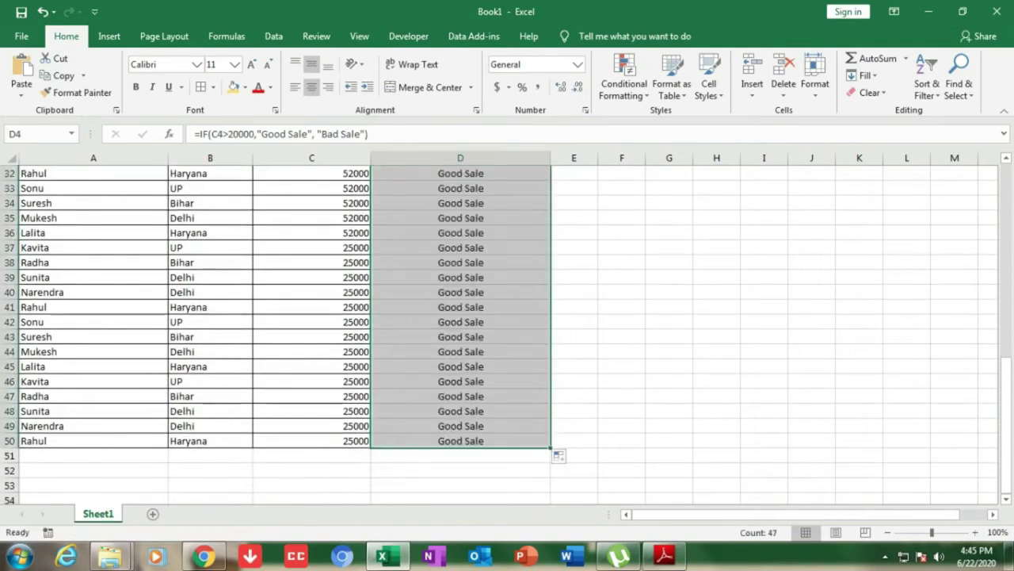
scroll(507, 333, up, 5)
click(669, 307)
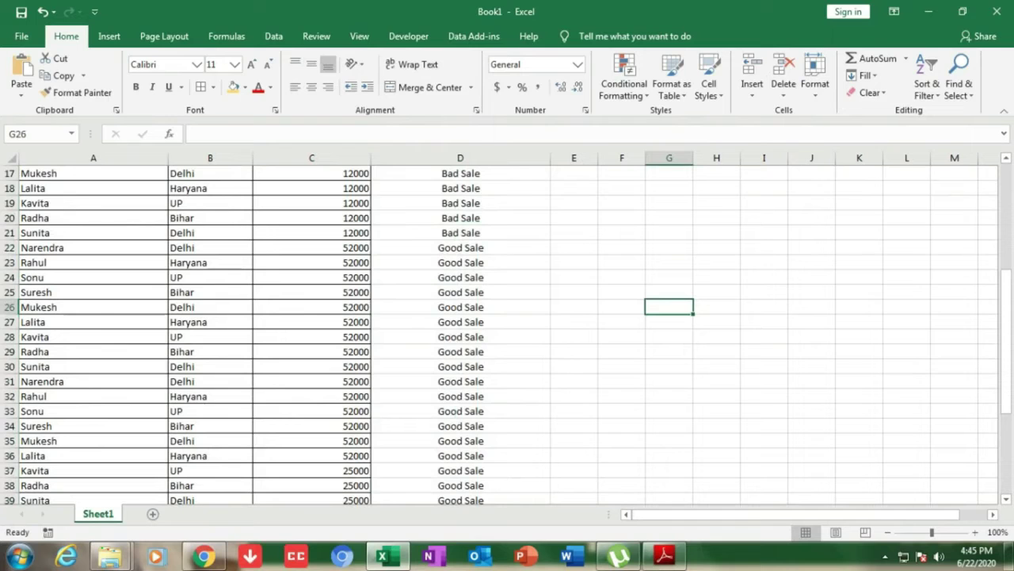
scroll(507, 333, up, 4)
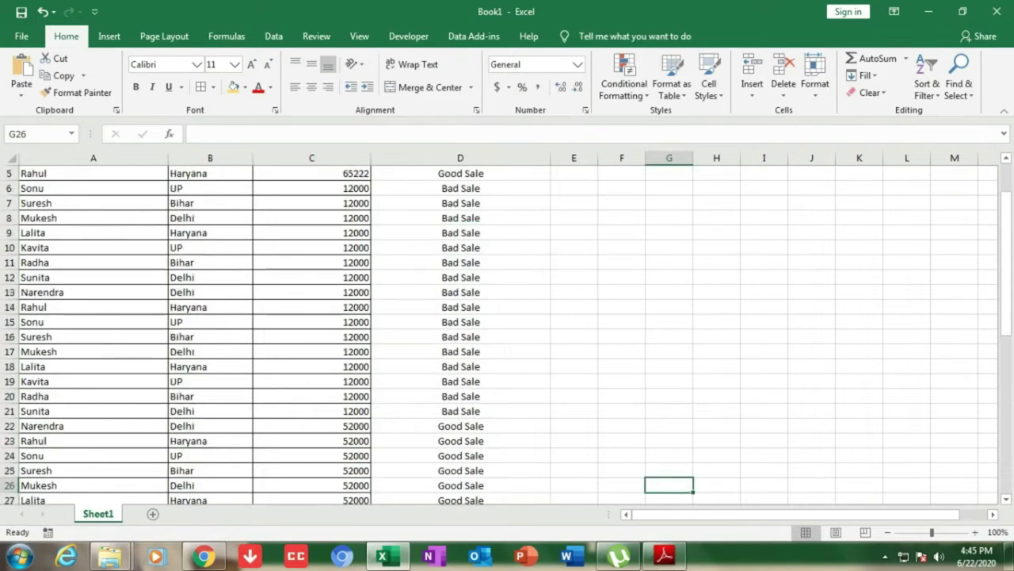
scroll(507, 333, up, 2)
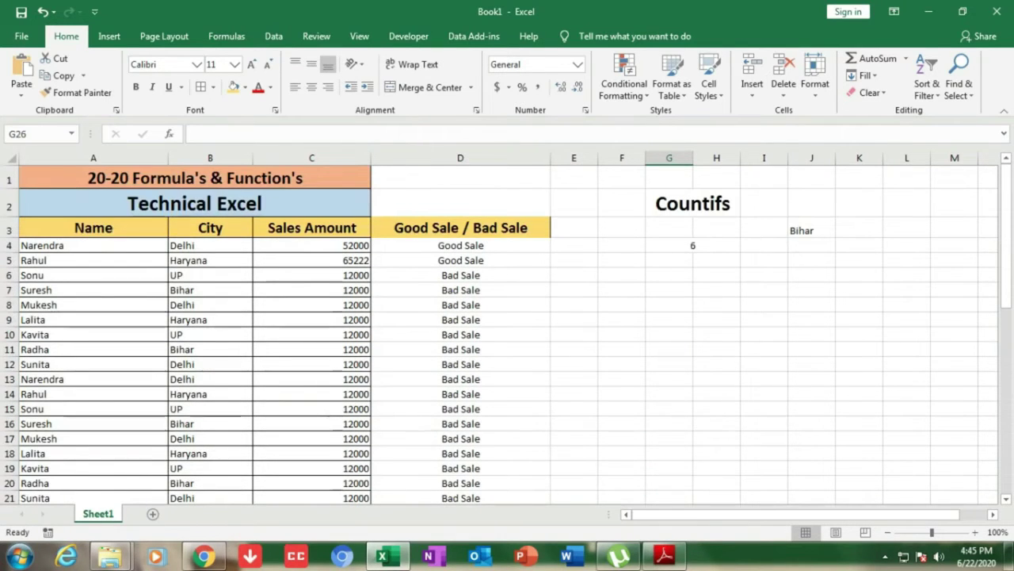
click(460, 260)
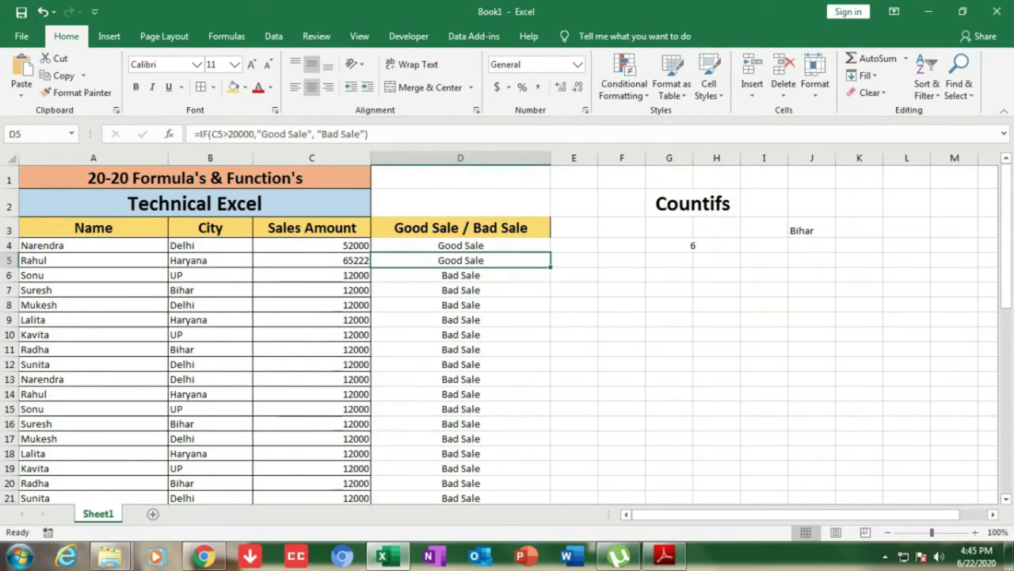
Rename the Countifs heading to Length.
click(693, 203)
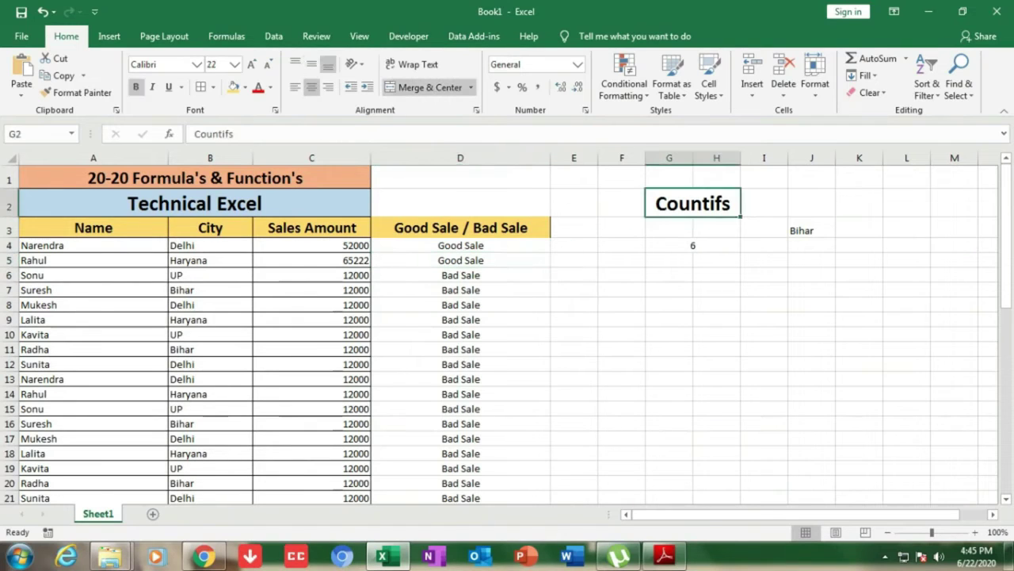
key(Delete)
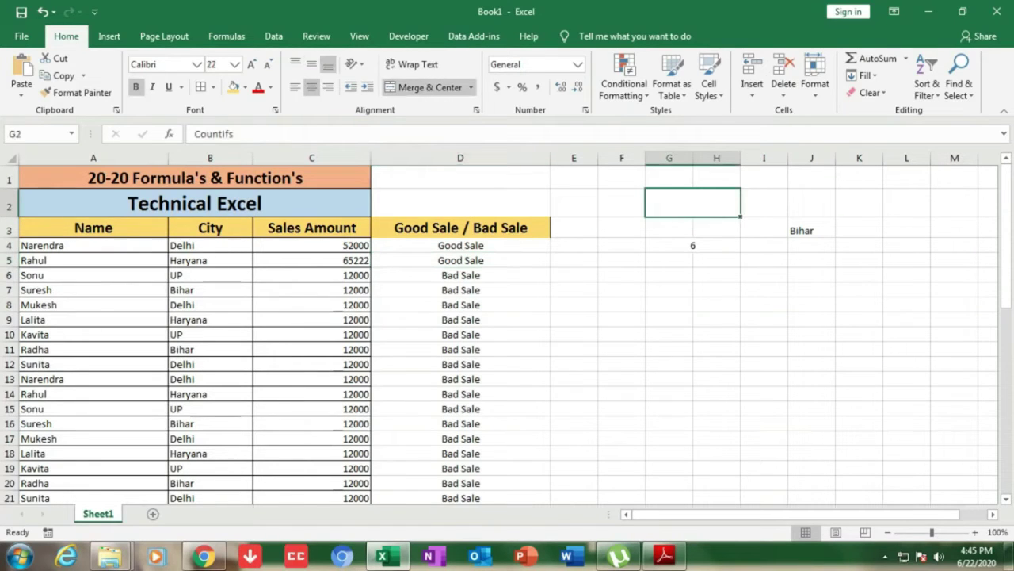
text(Lent)
key(BackSpace)
text(g)
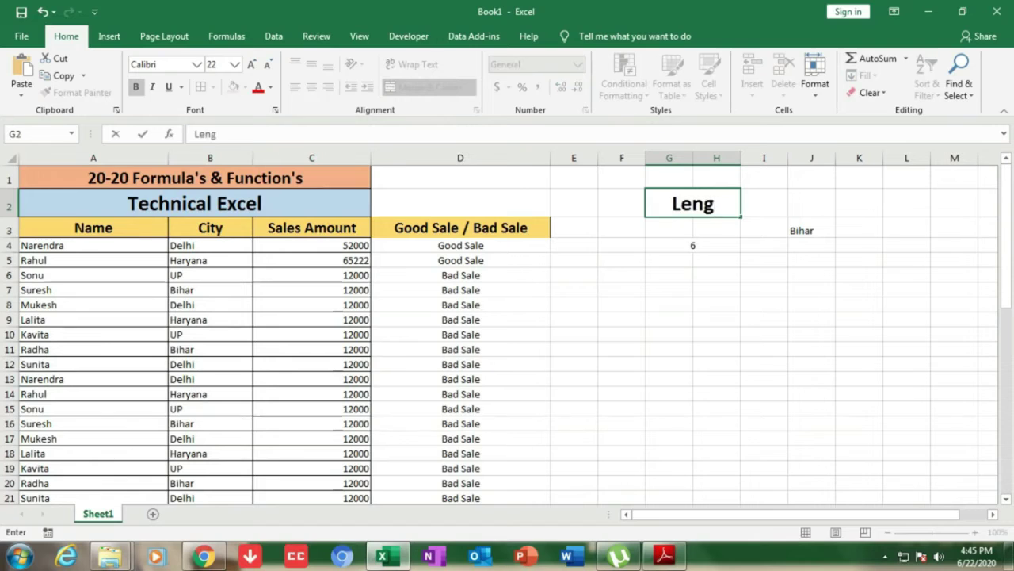
text(th)
click(692, 245)
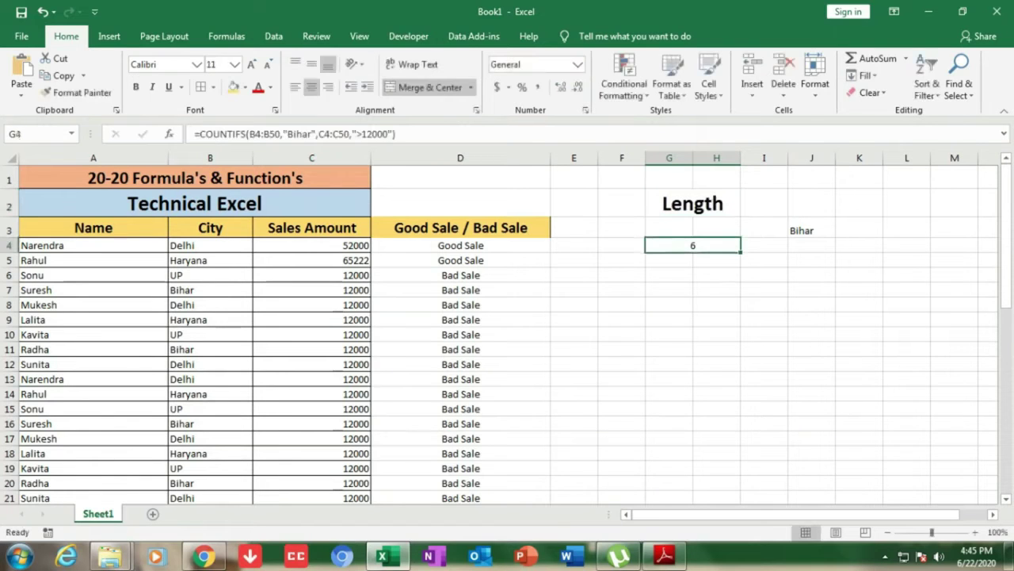
Enter =Len(A4) in G4, returning 8.
text(=)
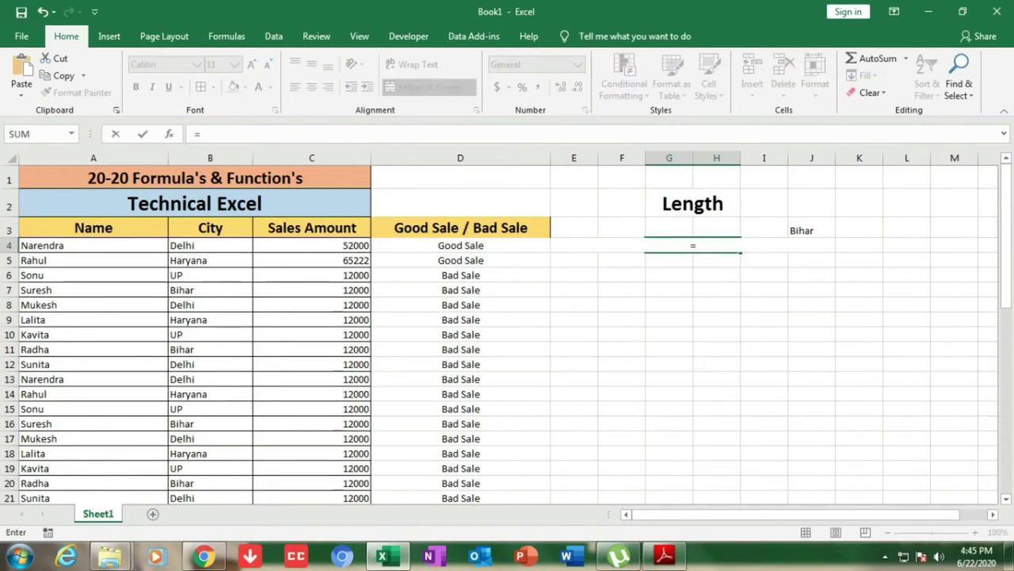
text(Len)
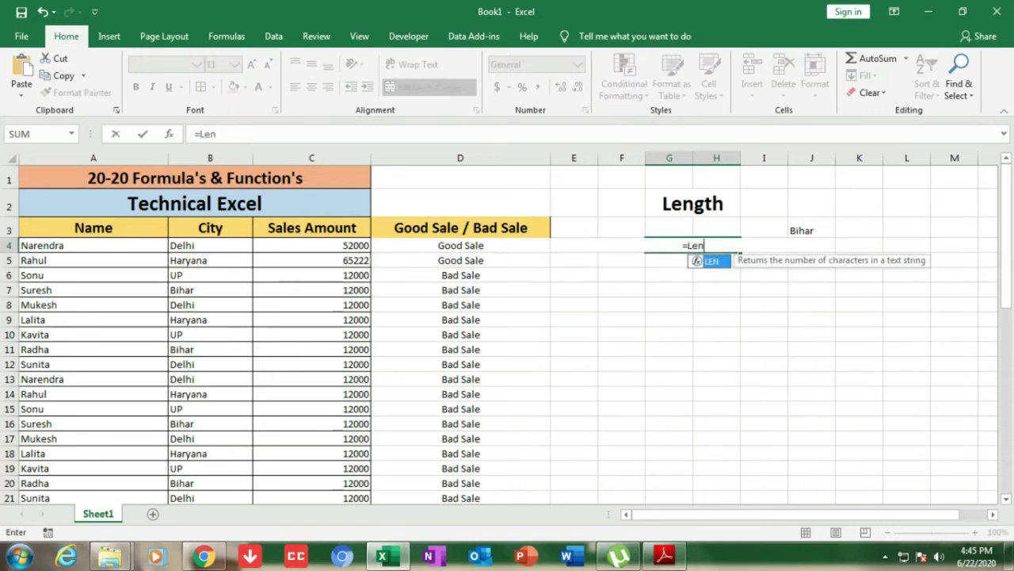
text(()
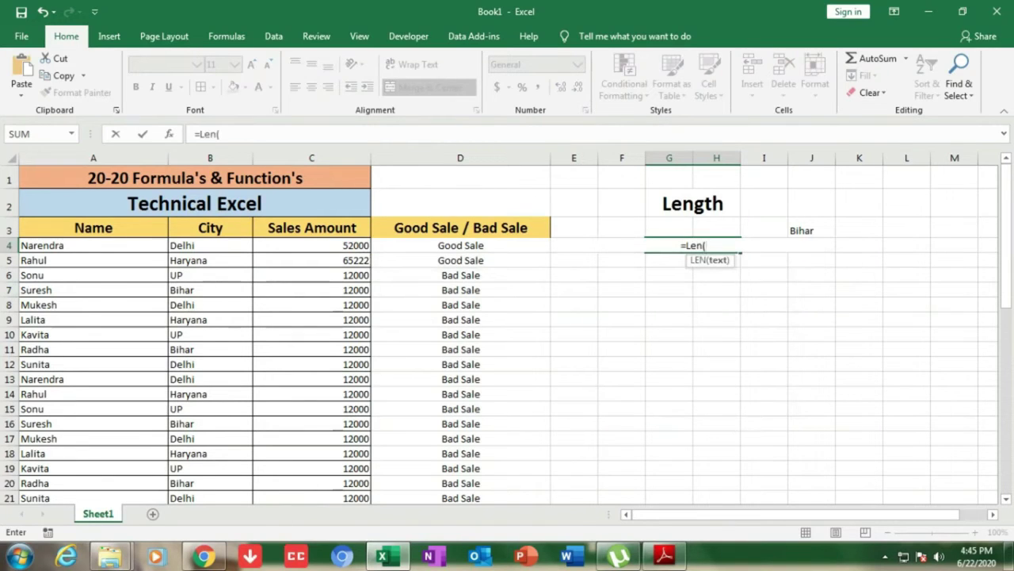
click(93, 245)
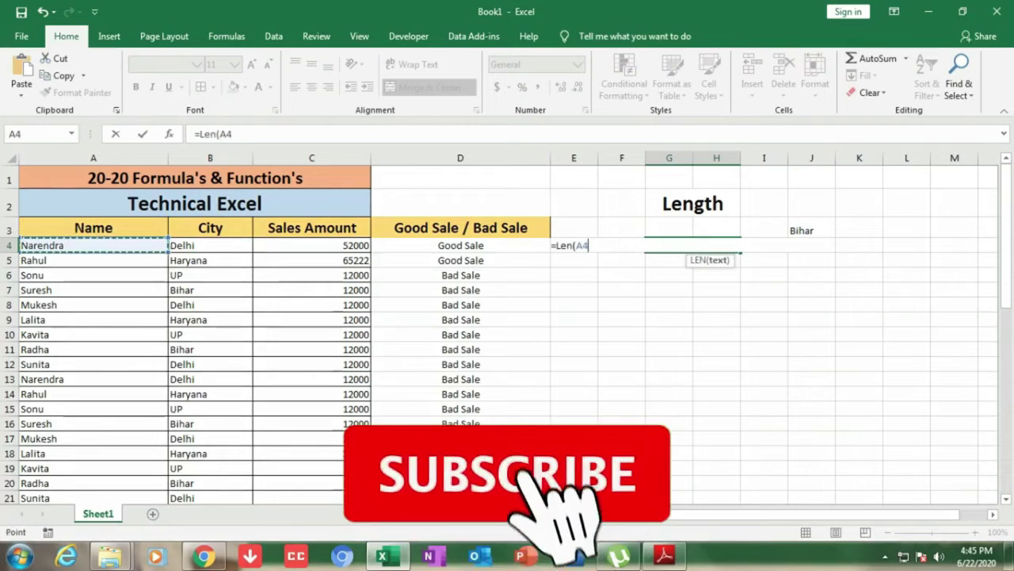
text())
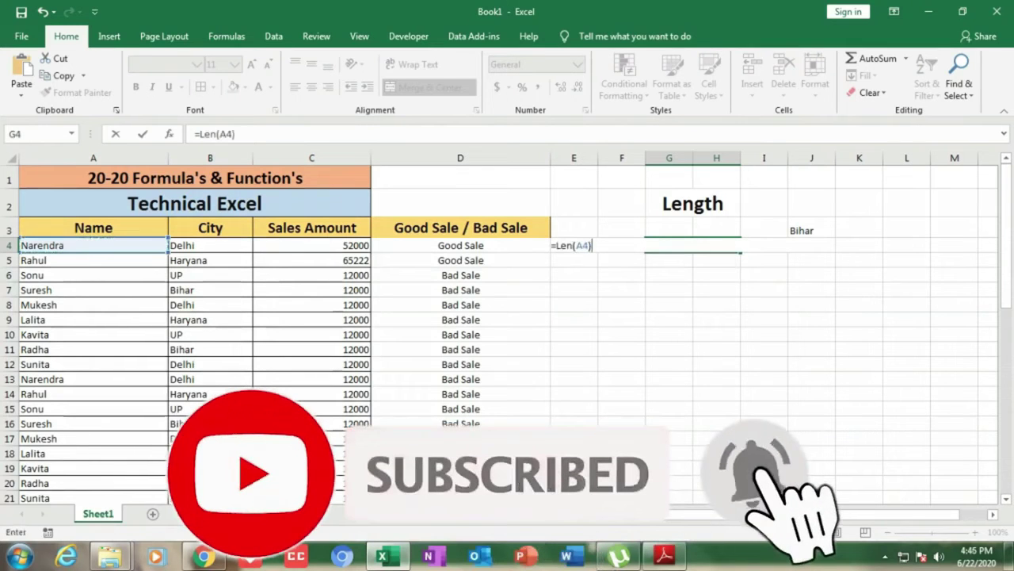
key(Return)
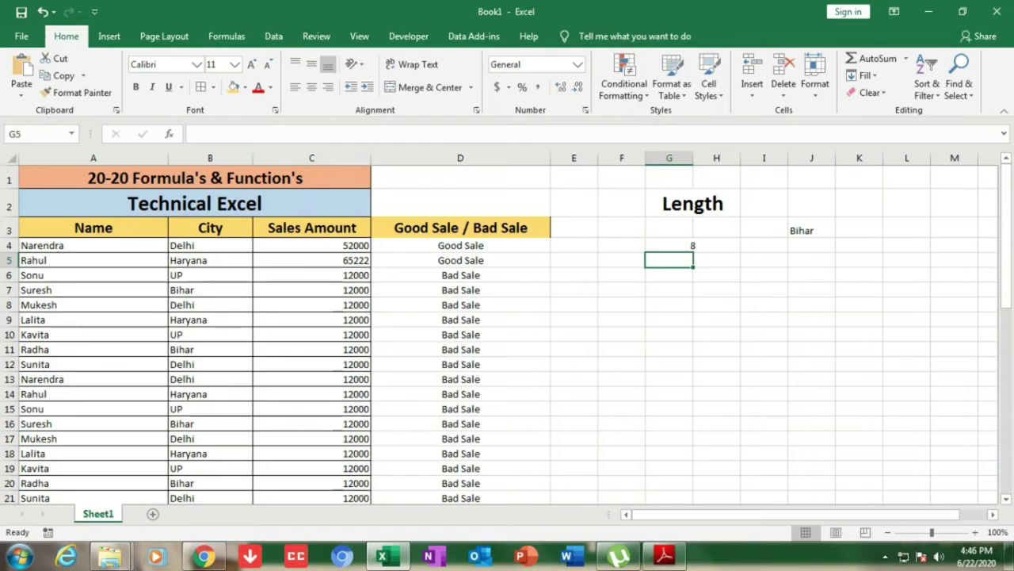
key(Up)
key(Up)
key(Up)
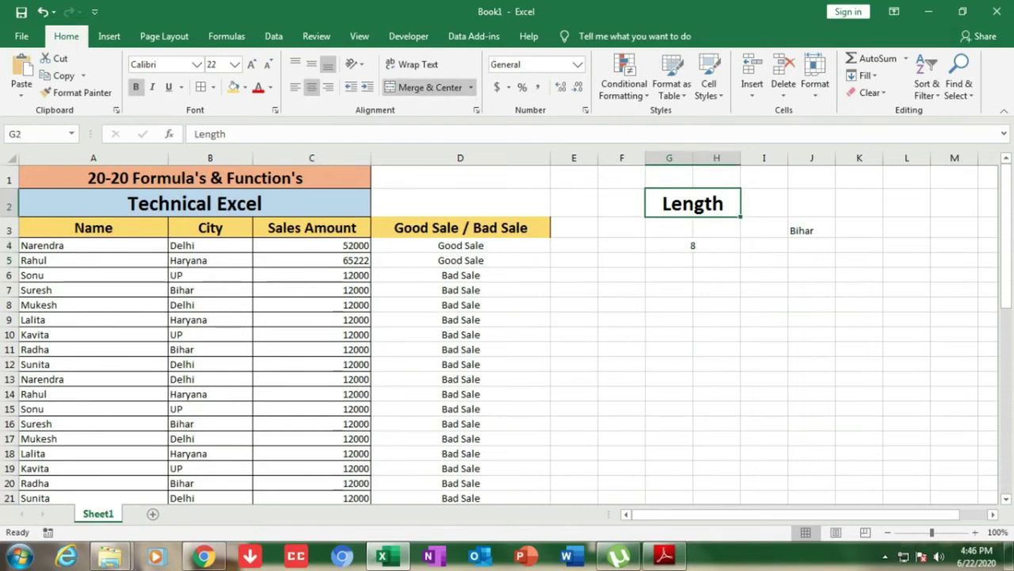
Retitle the heading to Concatenate and widen column H to fit it.
text(C)
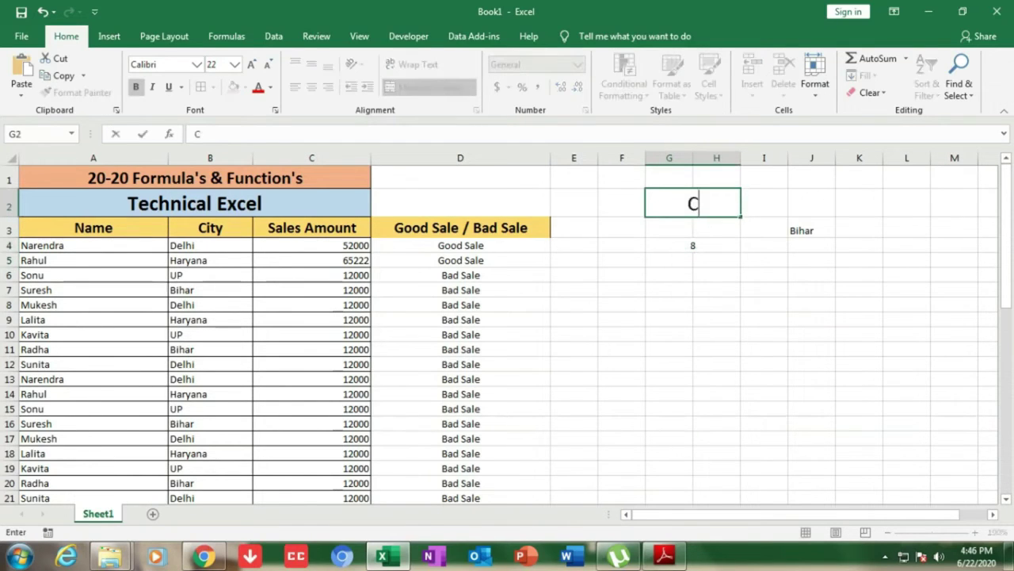
text(oncatenate)
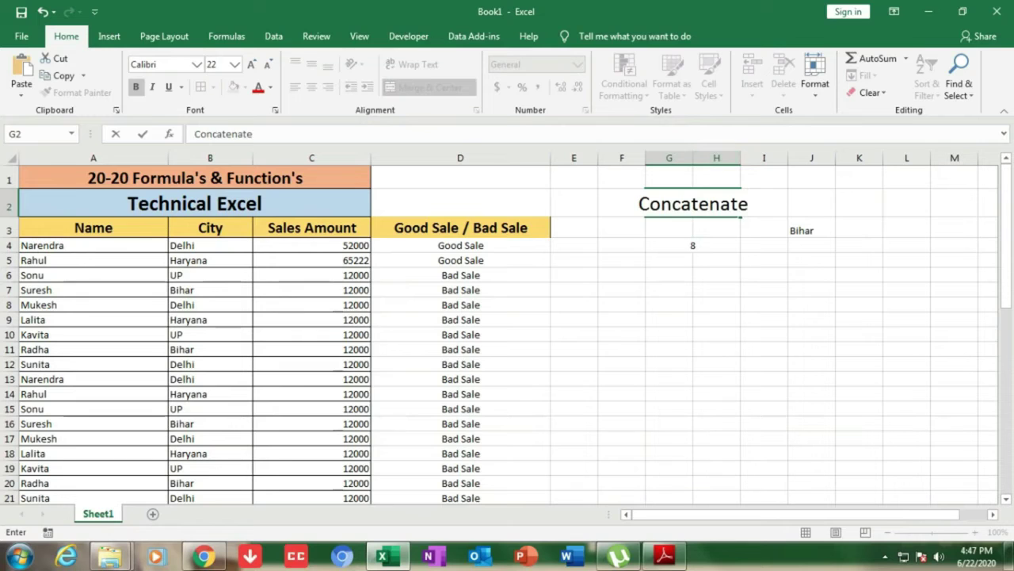
click(693, 245)
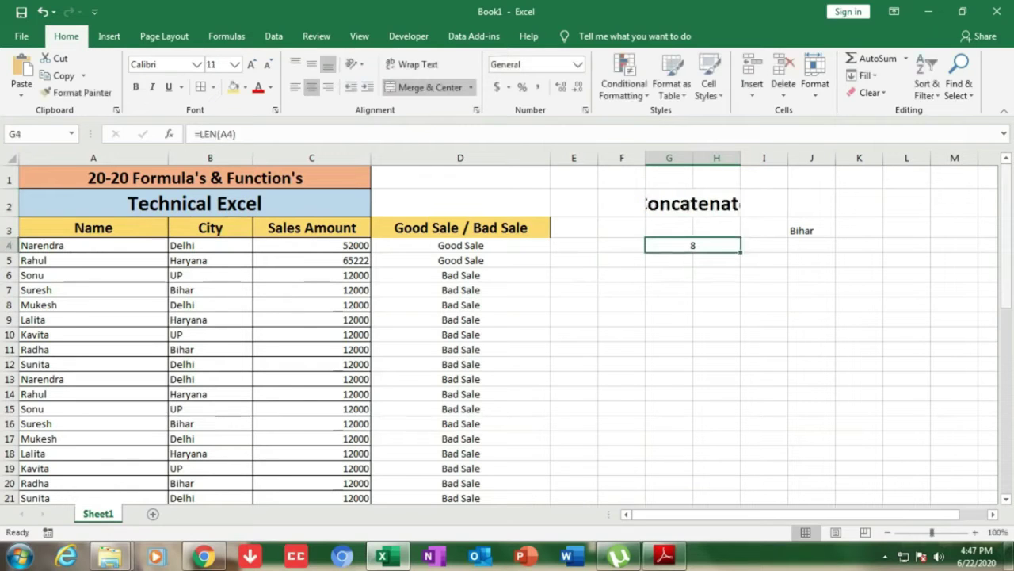
drag(741, 158, 786, 158)
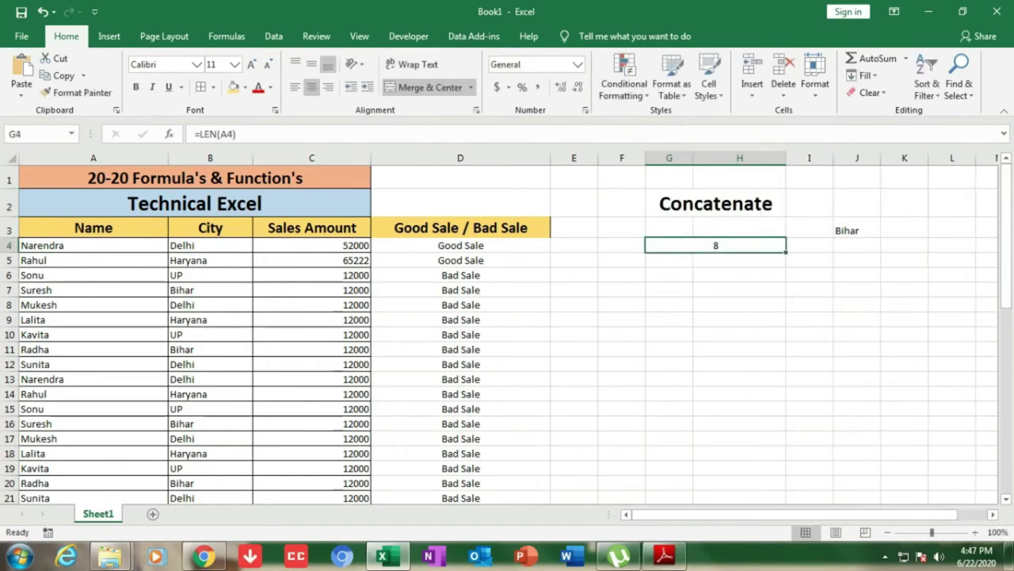
Enter =Concatenate(A4:B4) in G4, which returns #VALUE!
text(=)
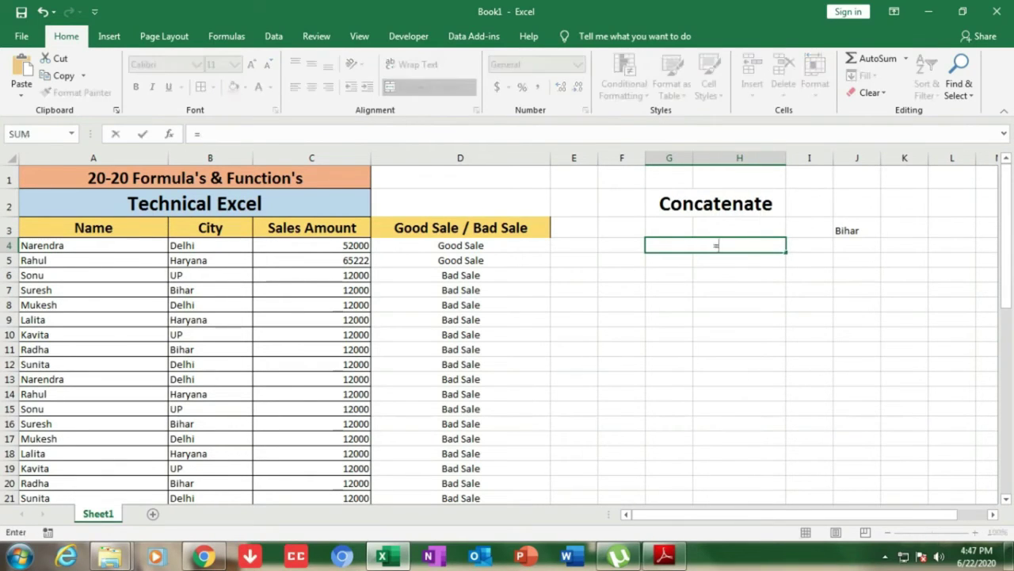
text(C)
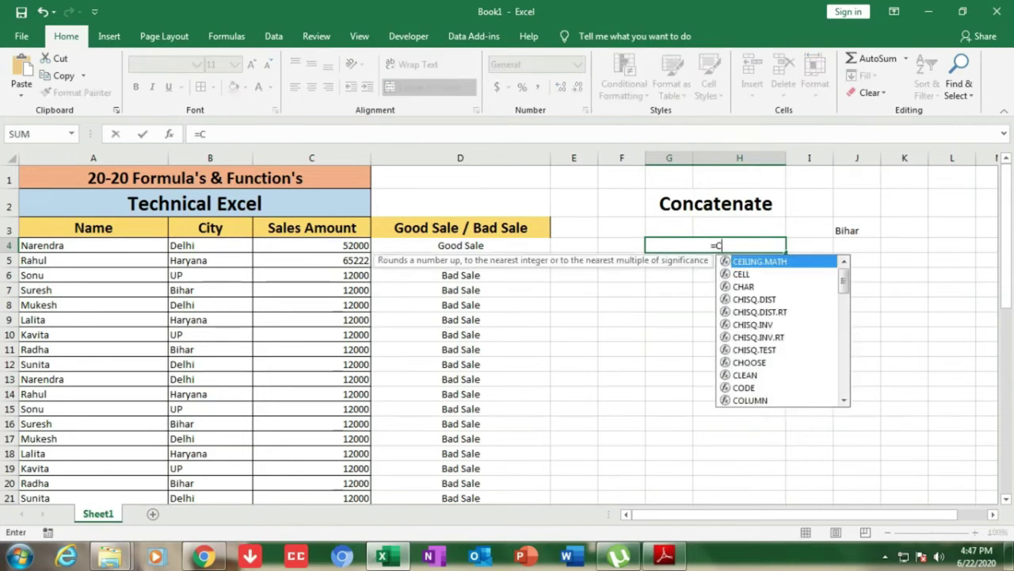
text(oncatenate)
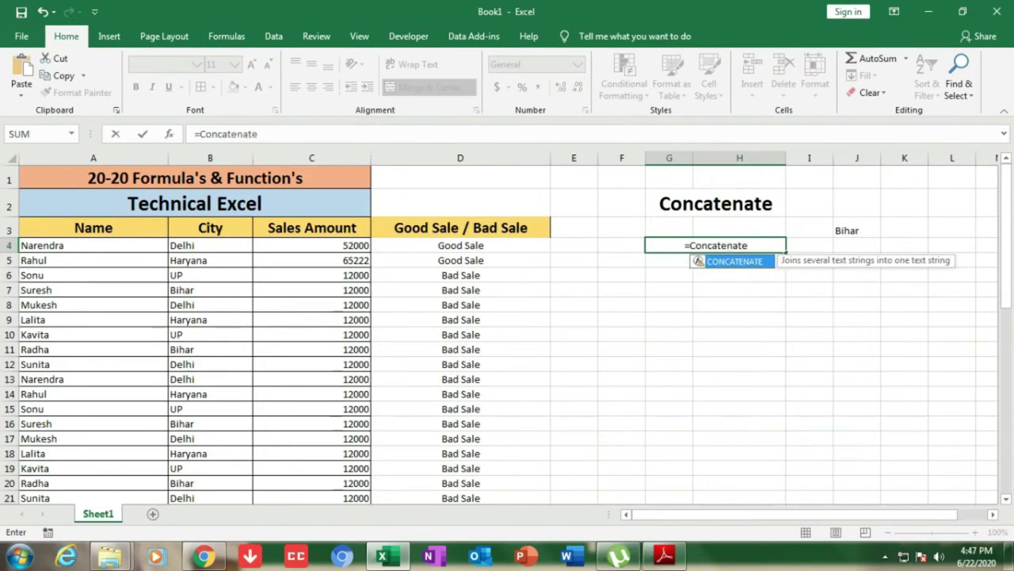
text(()
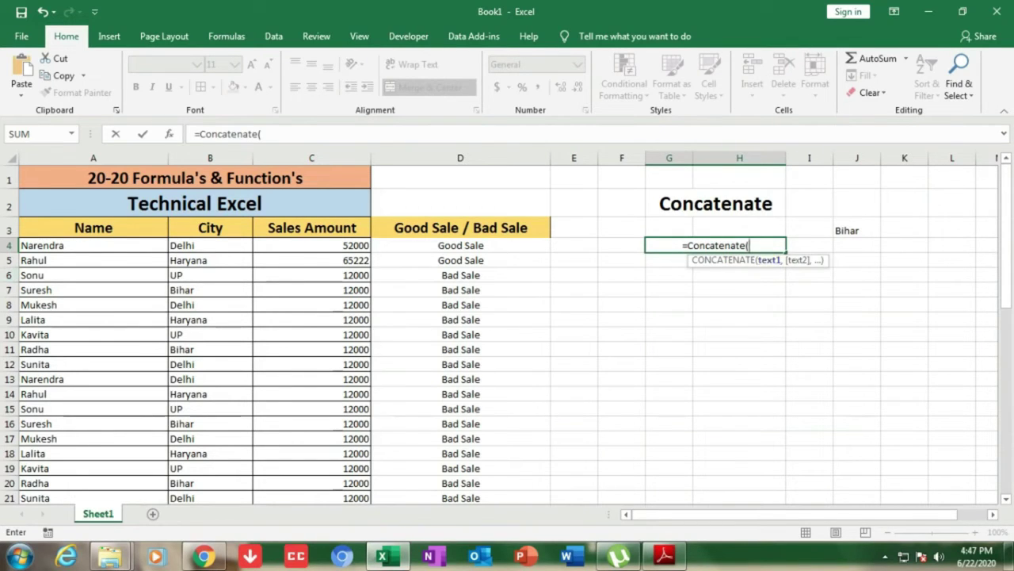
click(48, 245)
drag(48, 245, 238, 252)
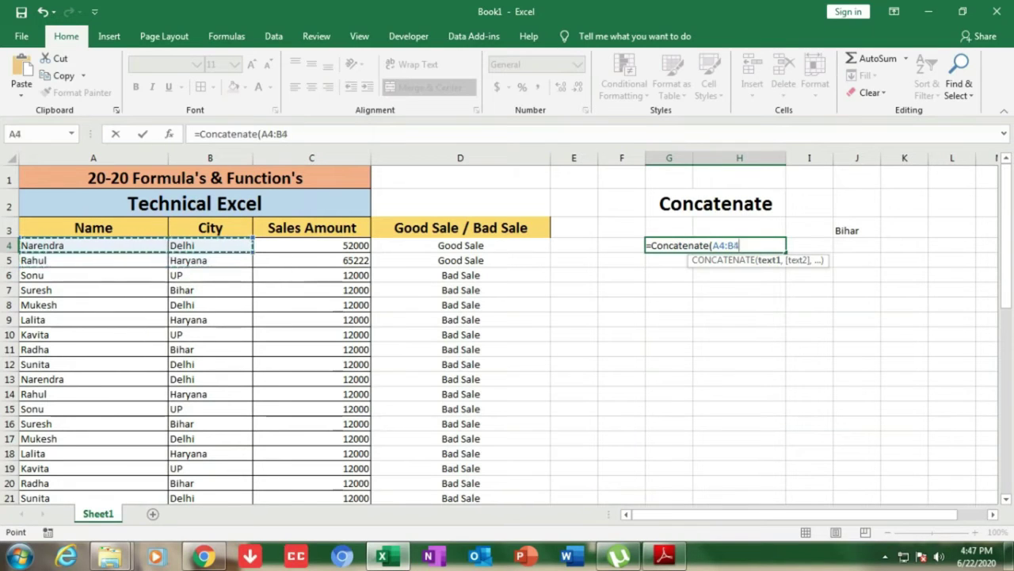
text())
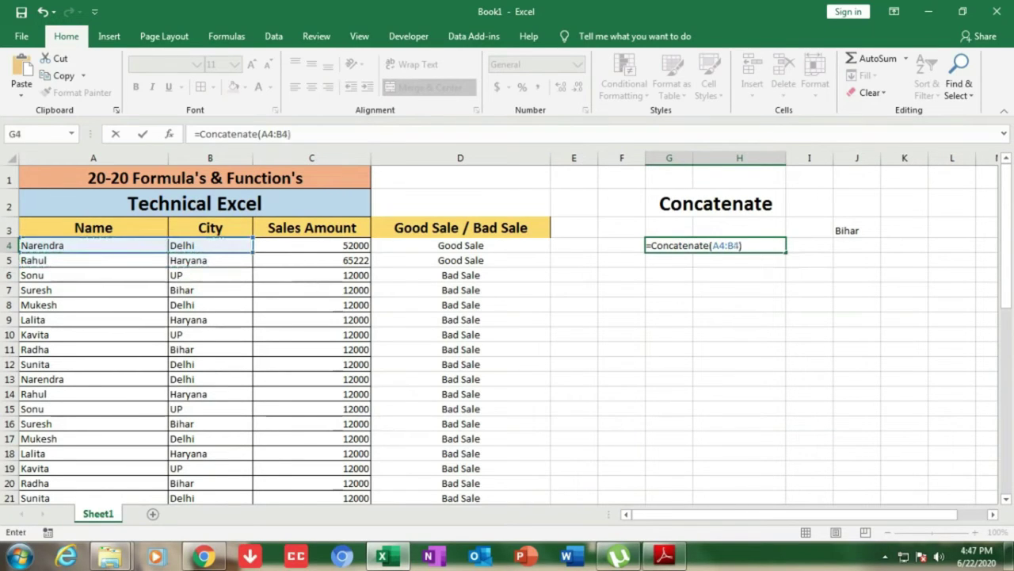
key(Return)
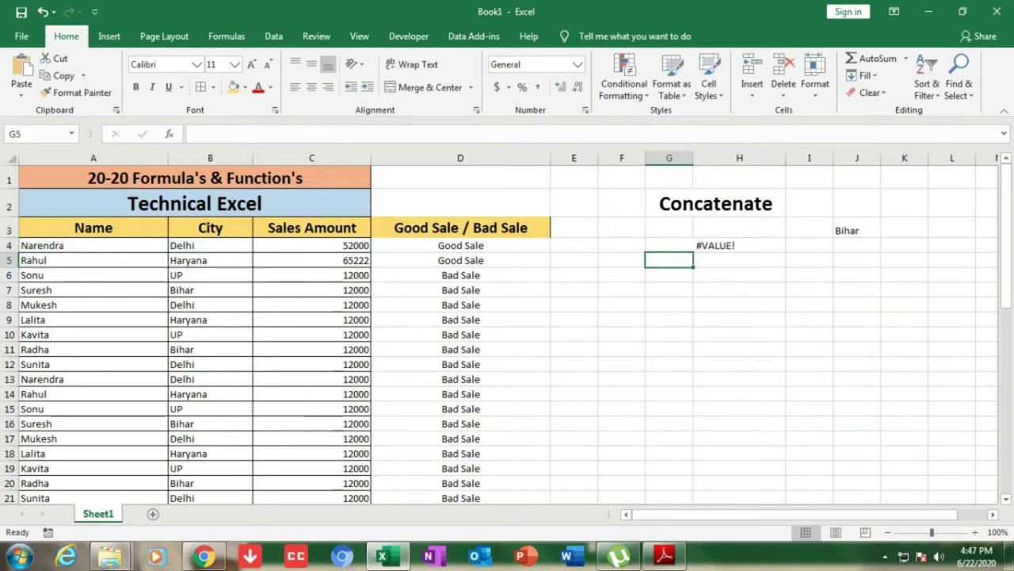
click(715, 245)
Replace G4 with =Concatenate(A4,"",B4) to show NarendraDelhi.
key(Delete)
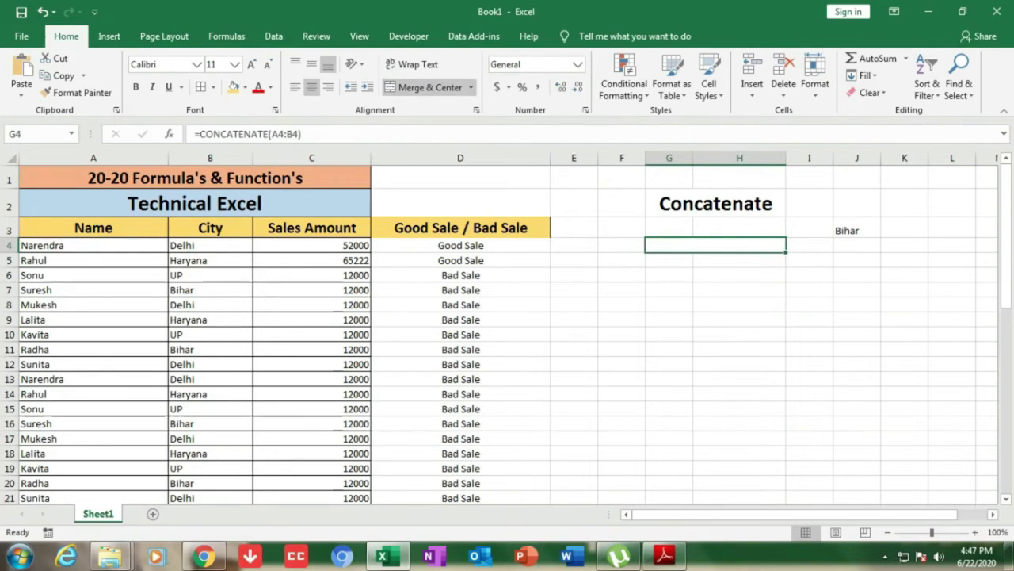
text(=Concatenate()
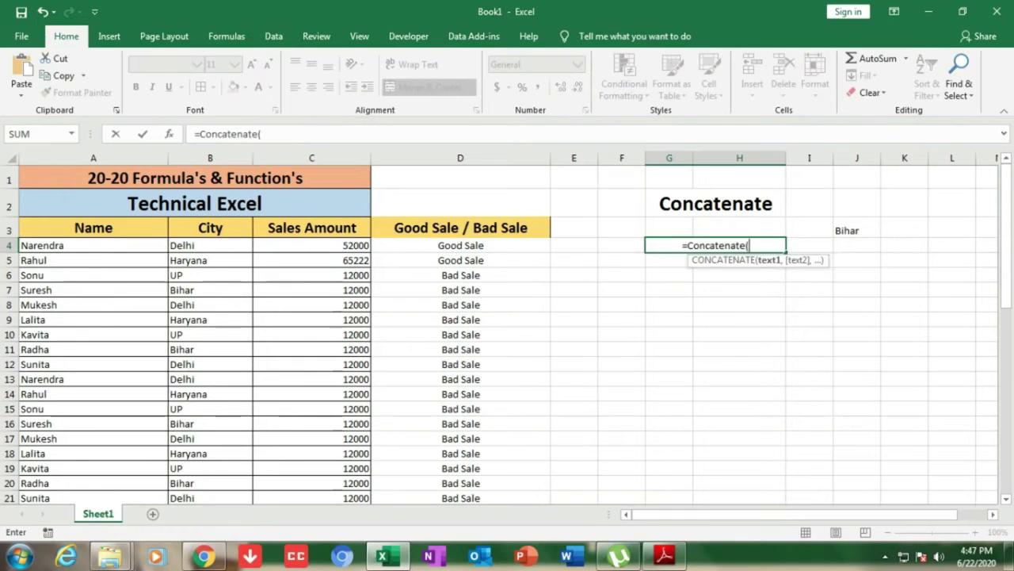
click(93, 245)
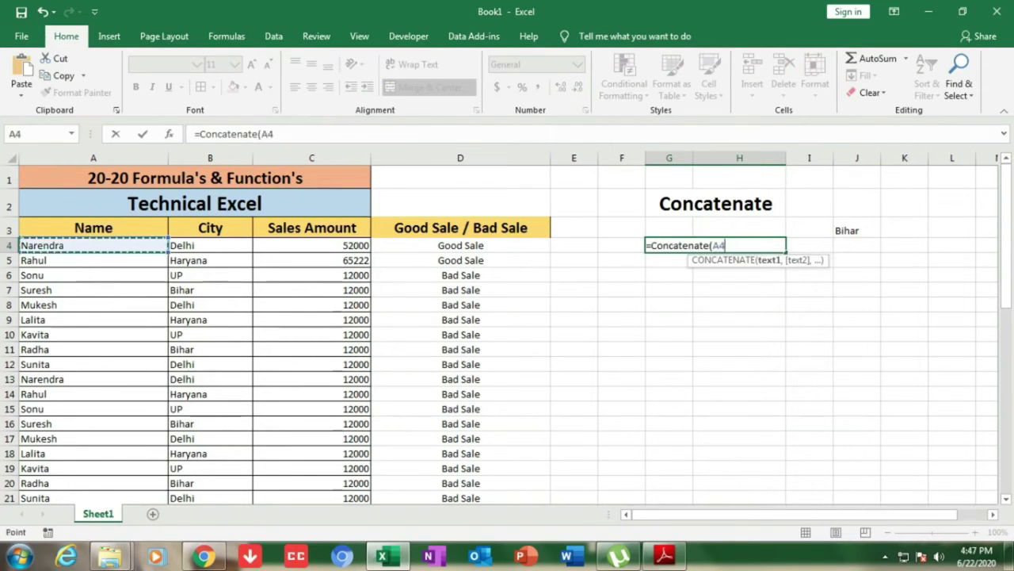
text(,)
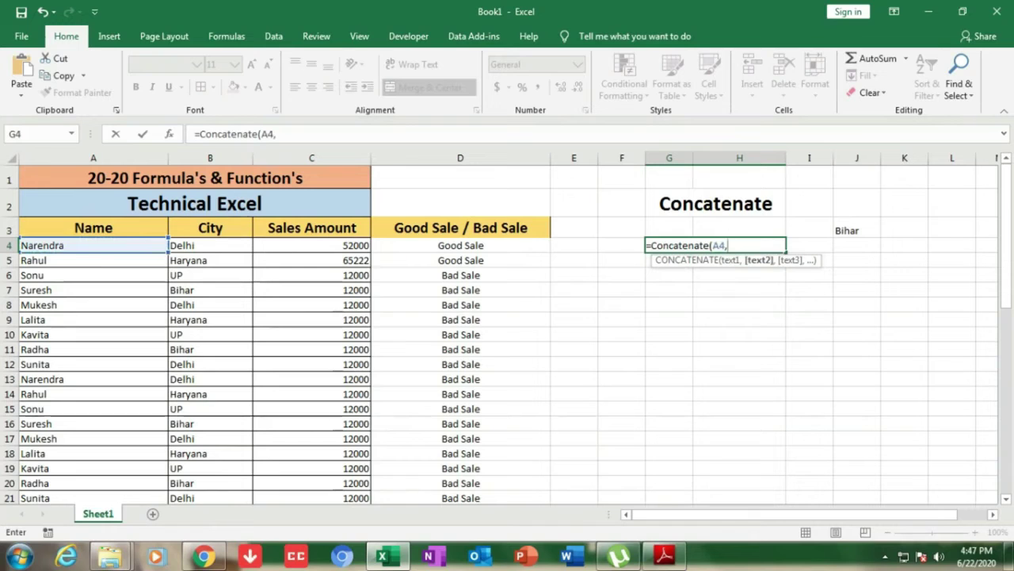
text("",)
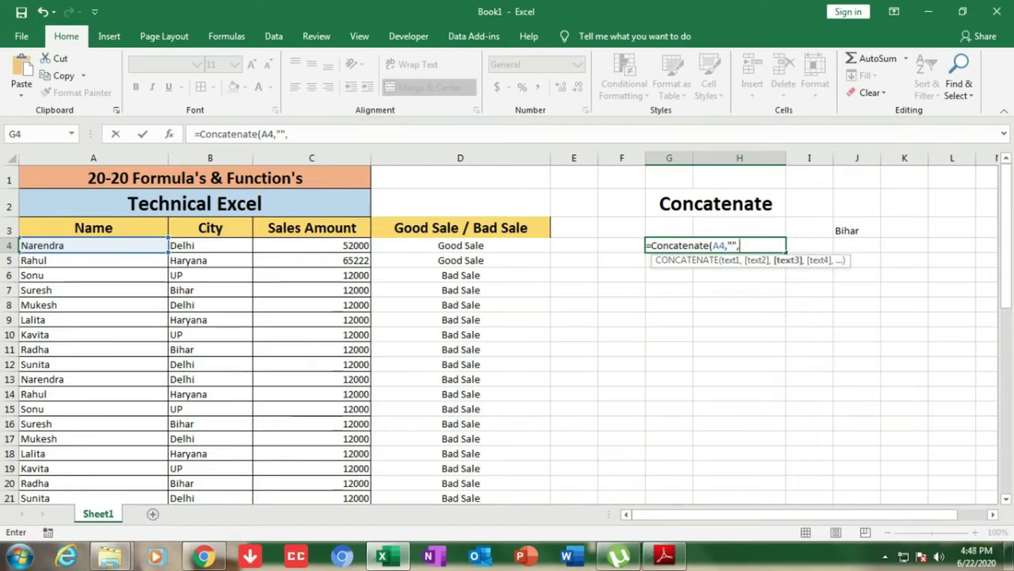
click(210, 245)
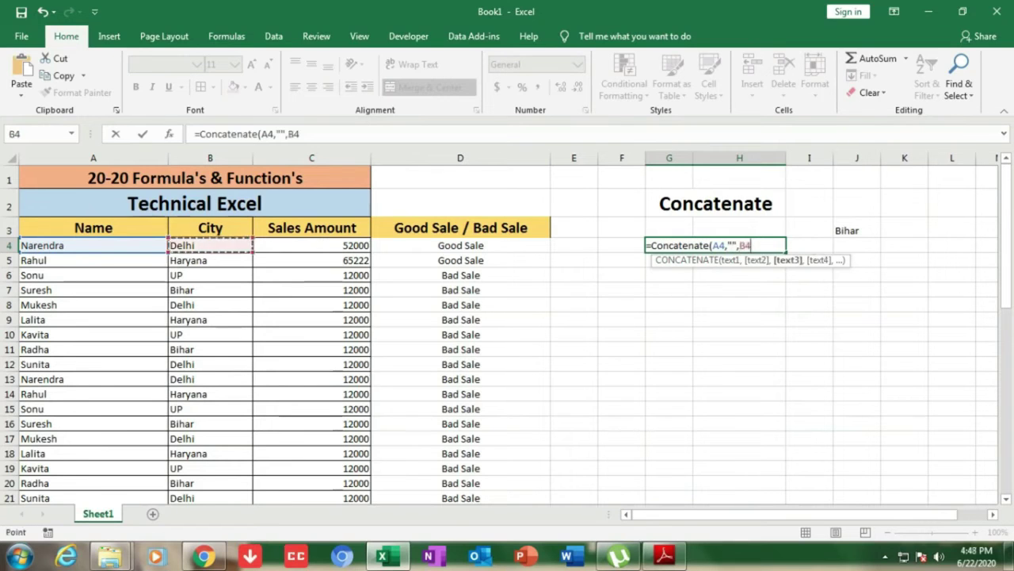
text())
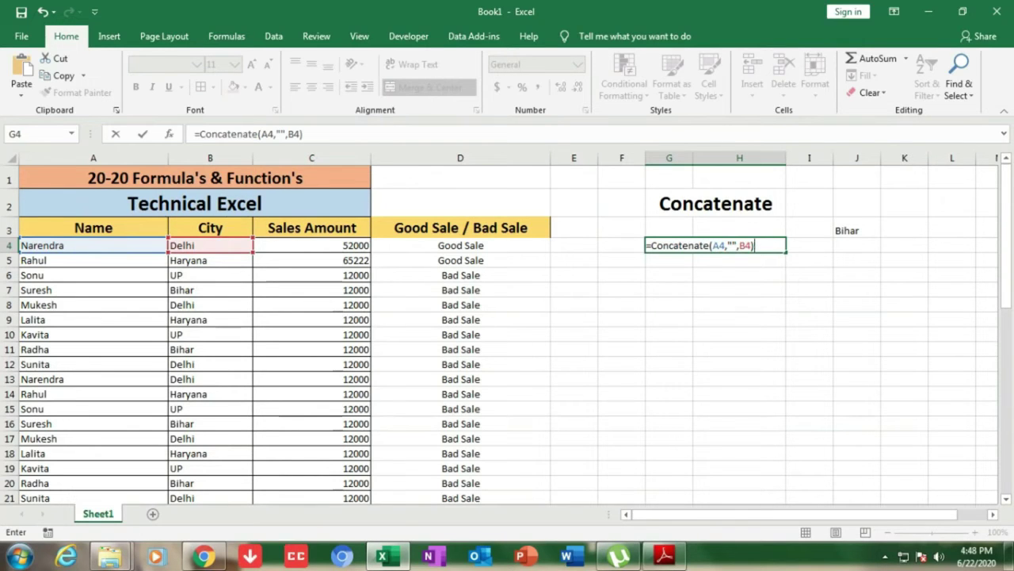
key(Return)
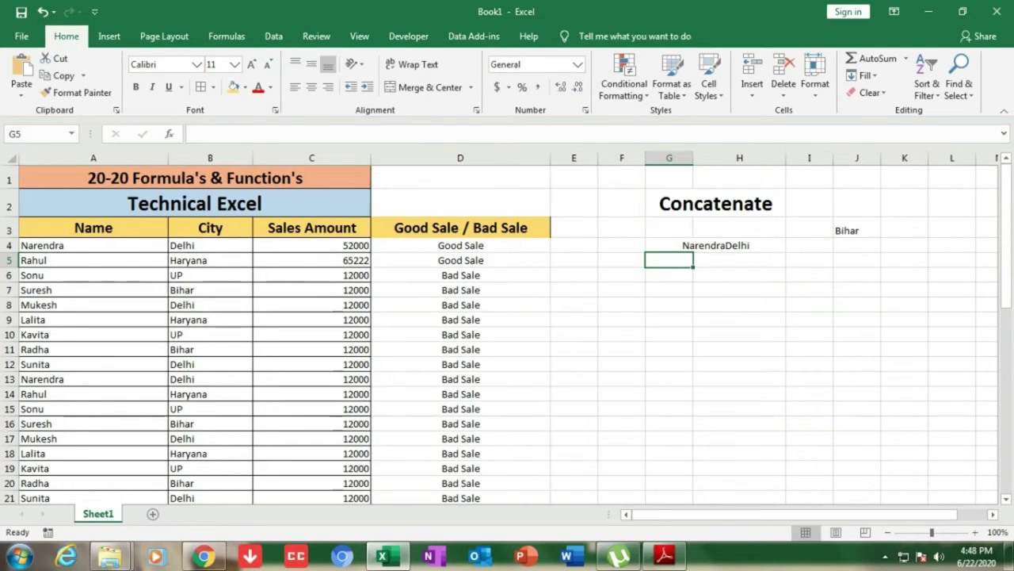
Rename the Concatenate heading to Concat.
click(715, 203)
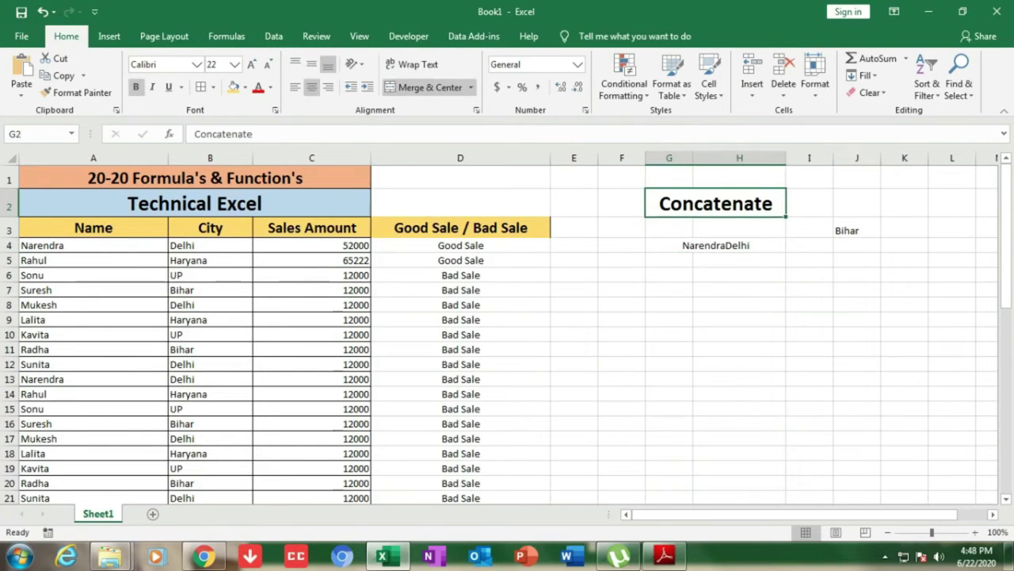
text(Concat)
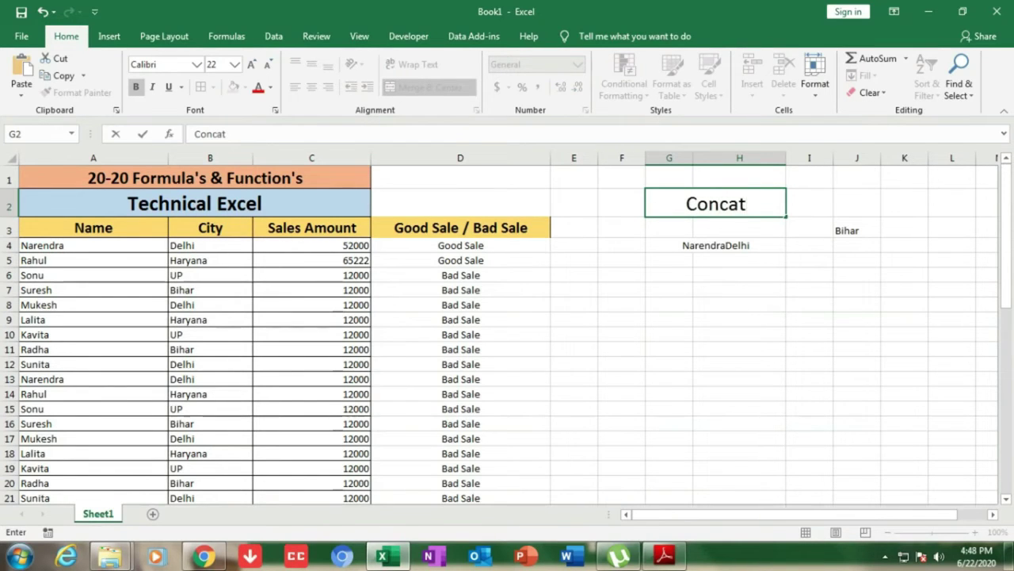
click(715, 245)
Enter =concat(A4:B4) in G4 to join name and city.
text(=)
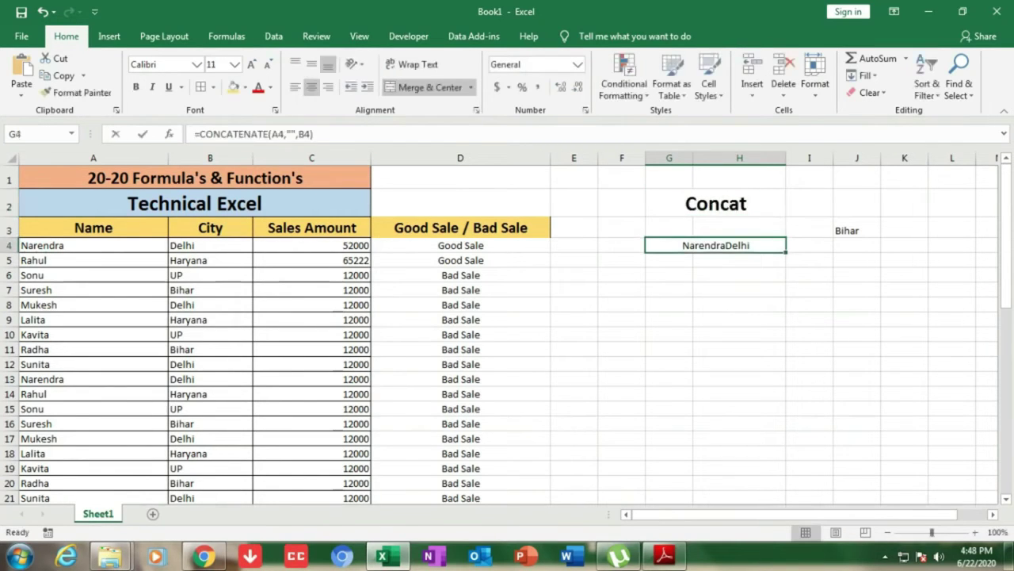
text(concat)
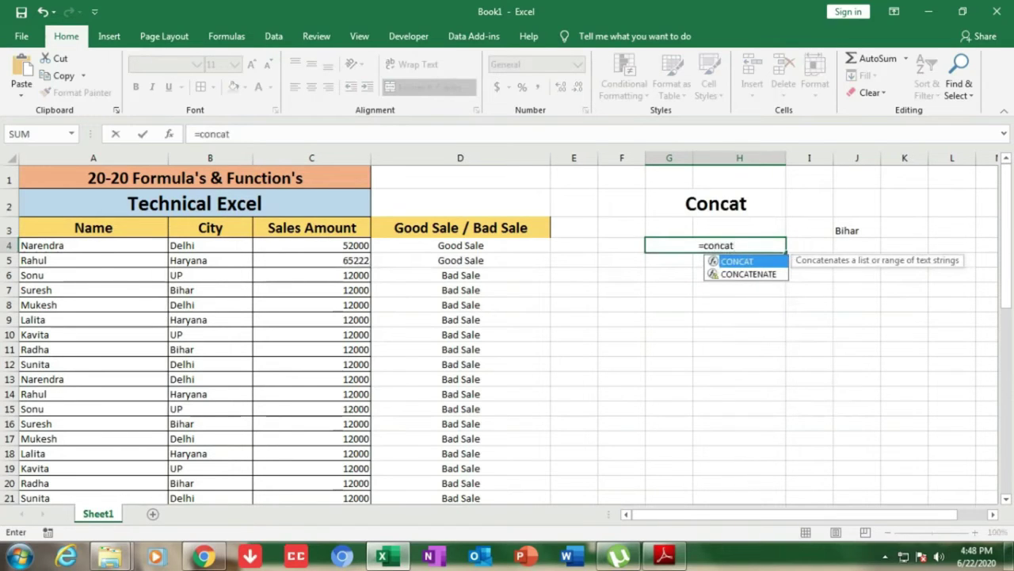
text(()
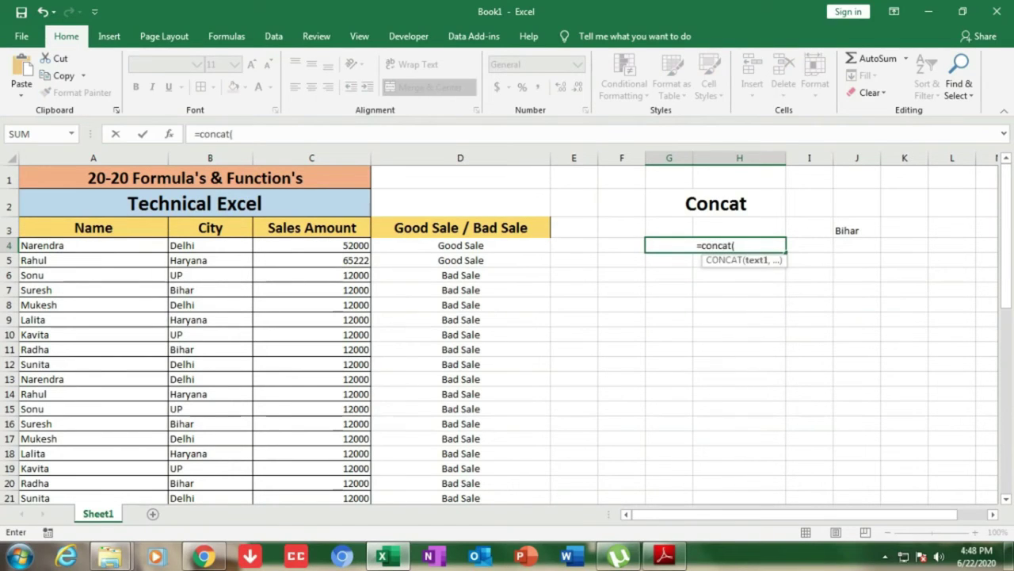
drag(95, 246, 250, 250)
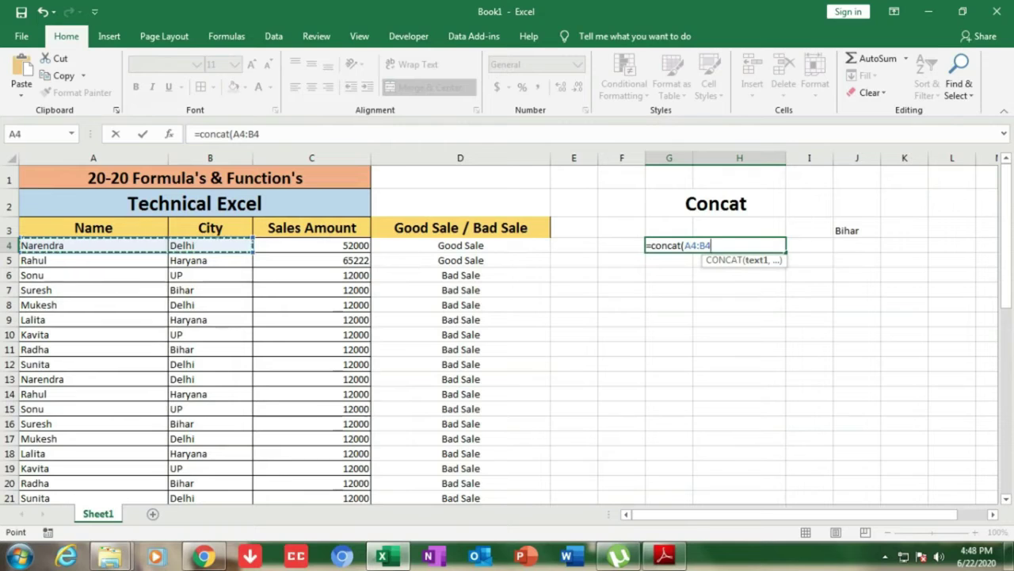
text())
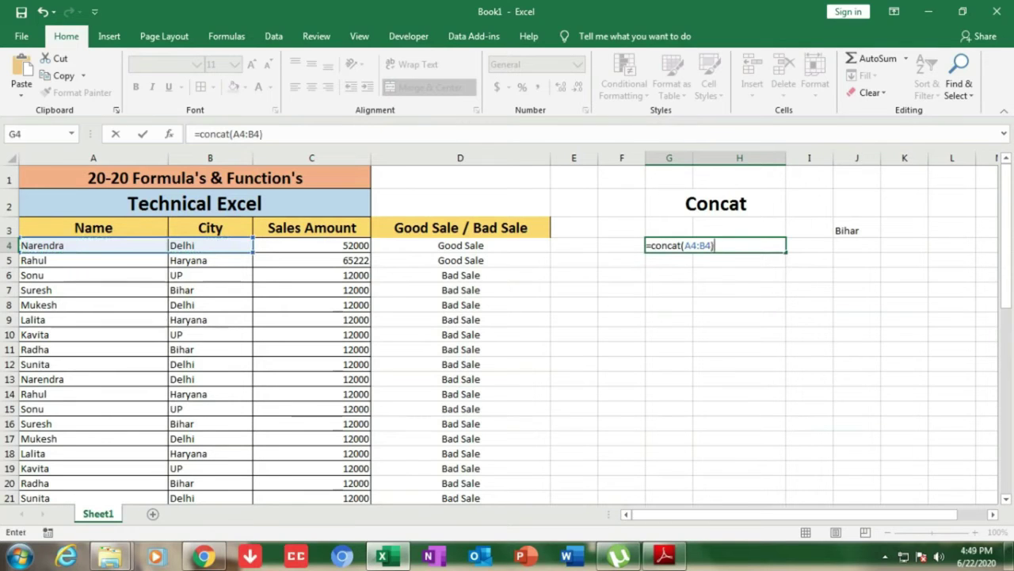
key(Return)
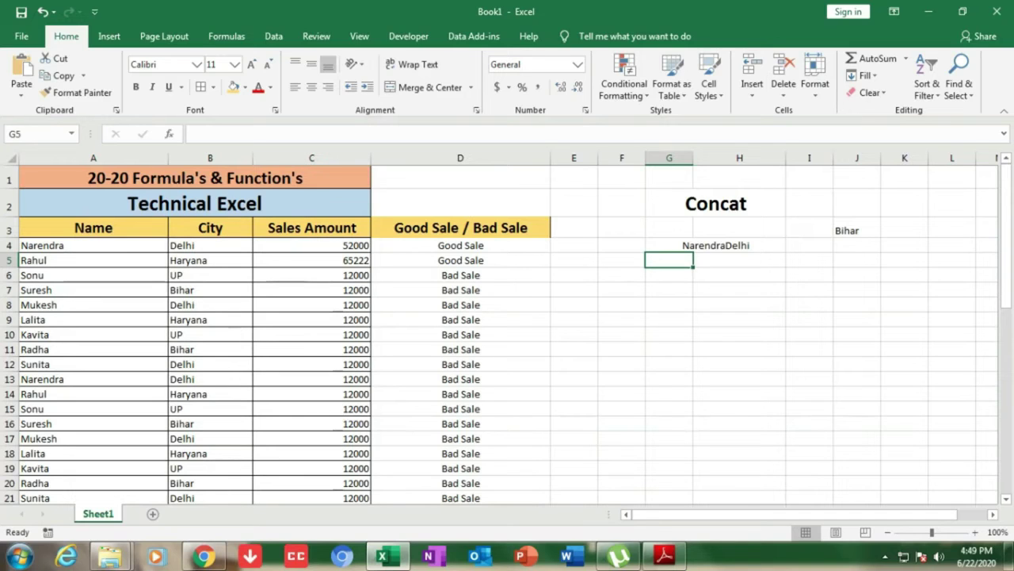
Enter =TODAY() in G6 and format the 6/22/2020 date bold at font size 16.
click(669, 274)
text(=)
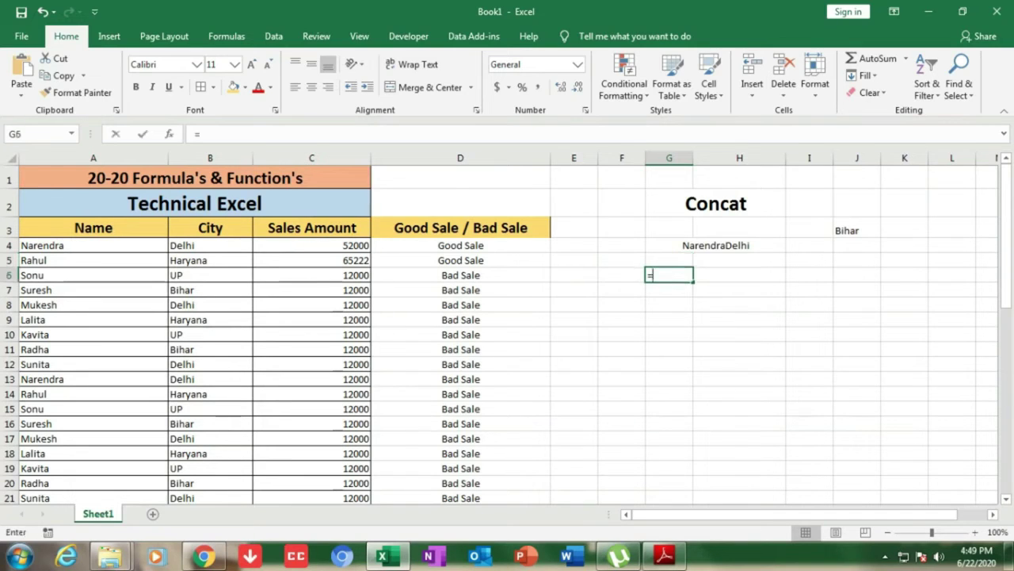
text(today)
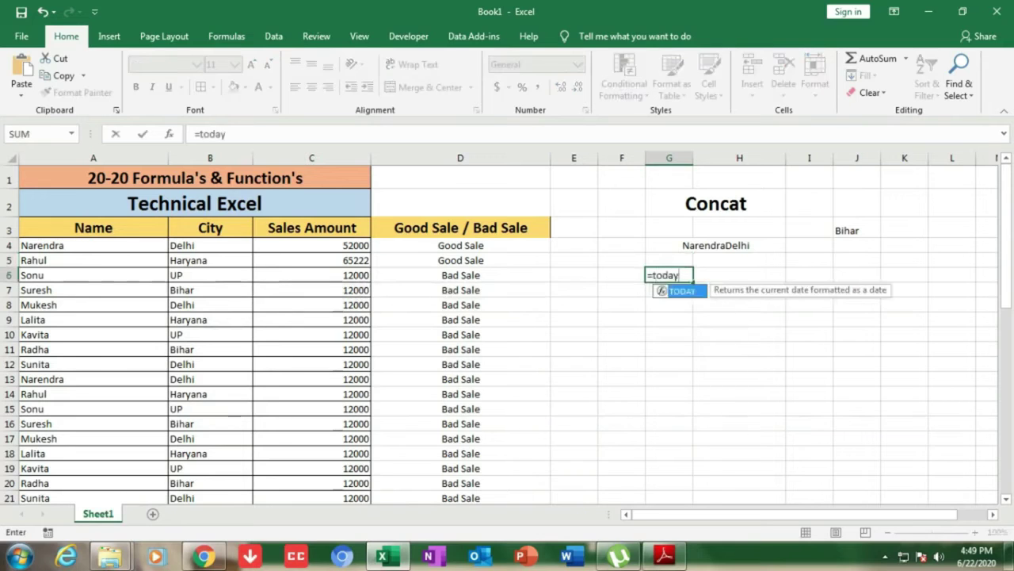
text(()
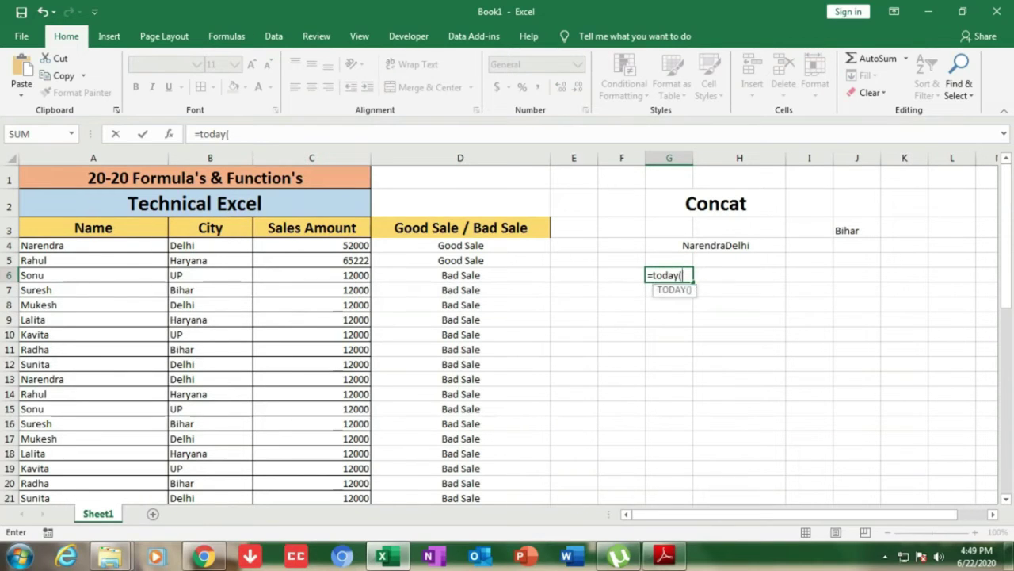
text())
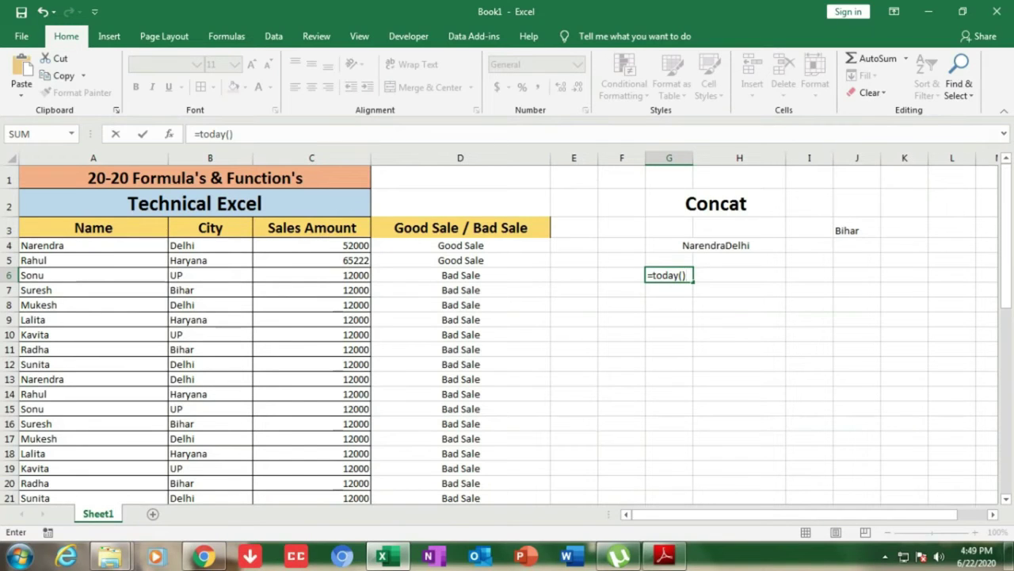
key(Return)
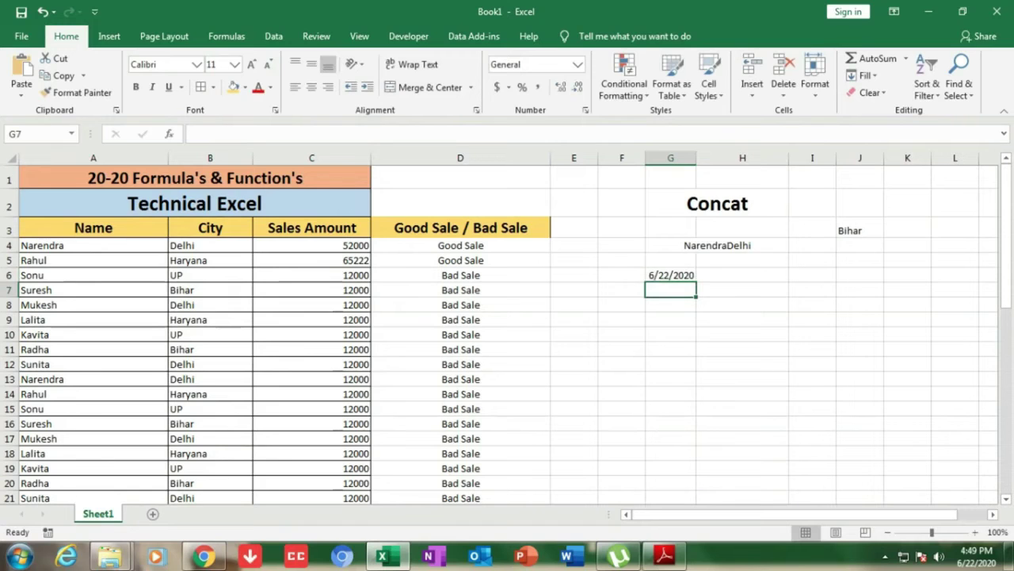
click(671, 275)
click(136, 86)
click(251, 64)
click(251, 63)
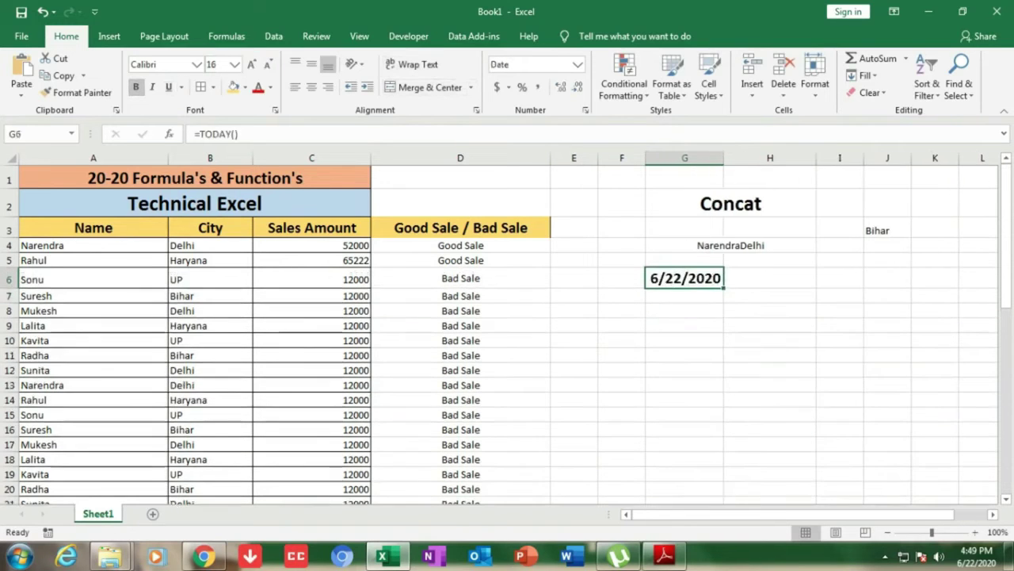
click(684, 400)
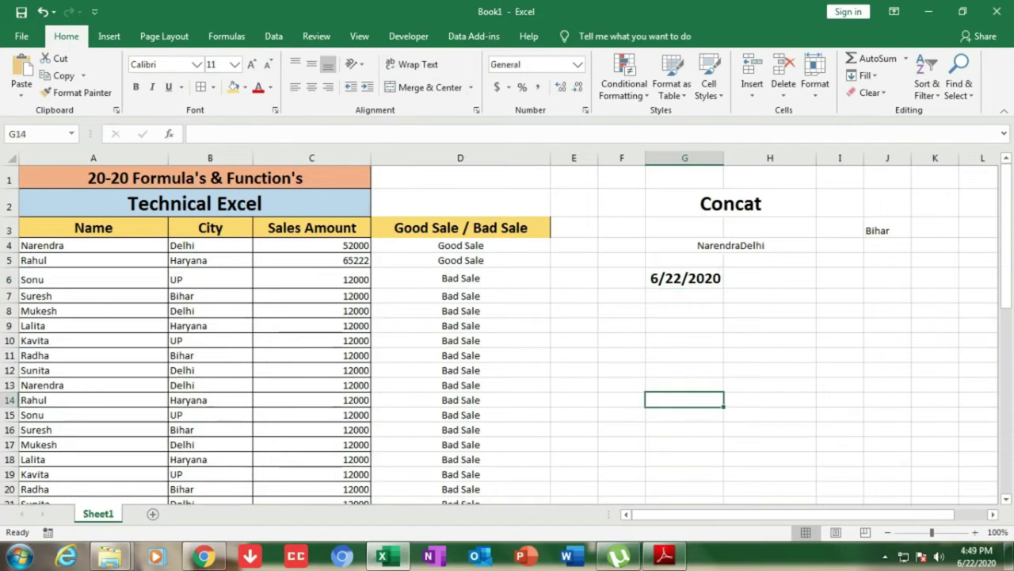
click(685, 279)
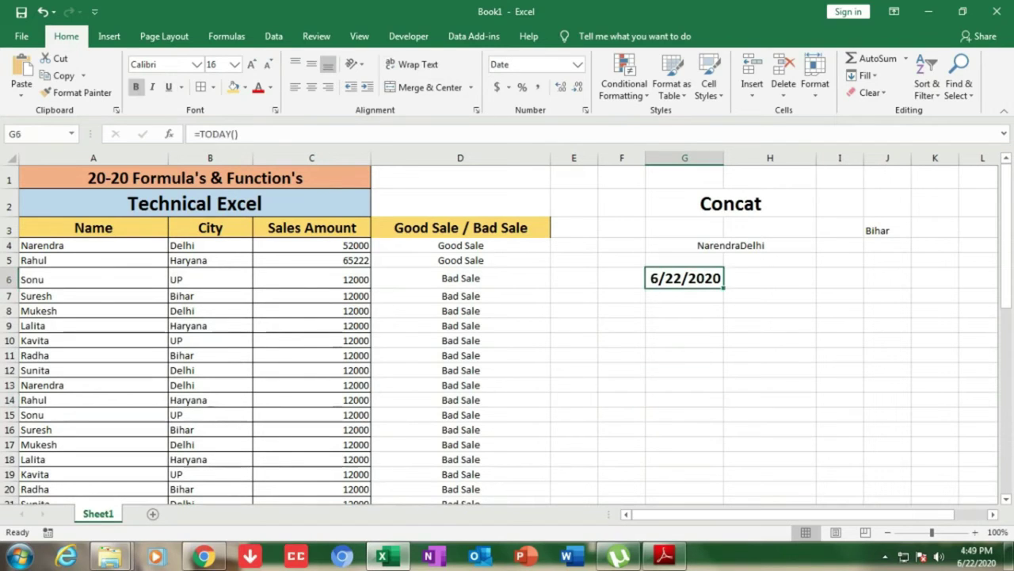
Replace G6's formula with =NOW().
text(=)
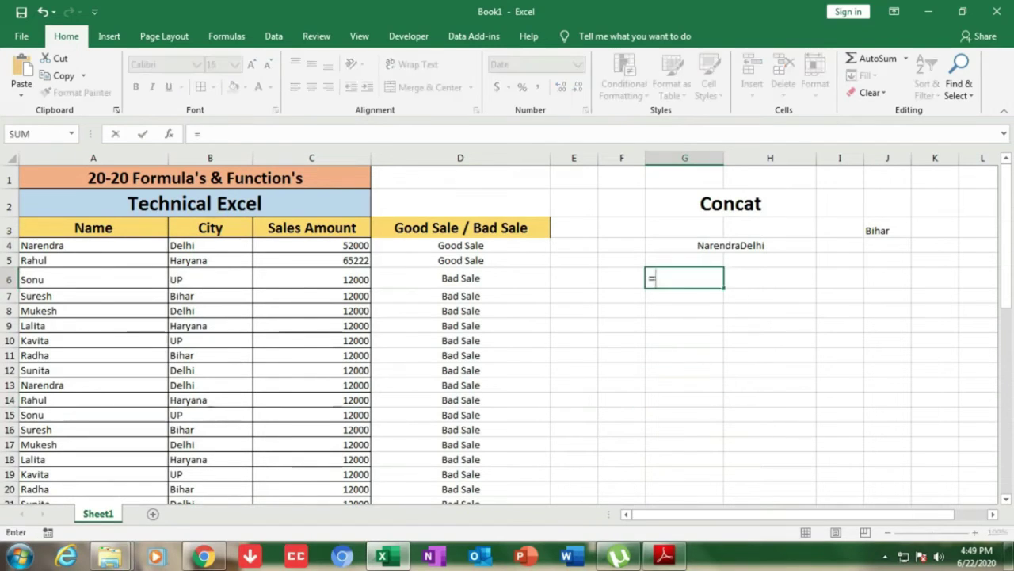
text(now)
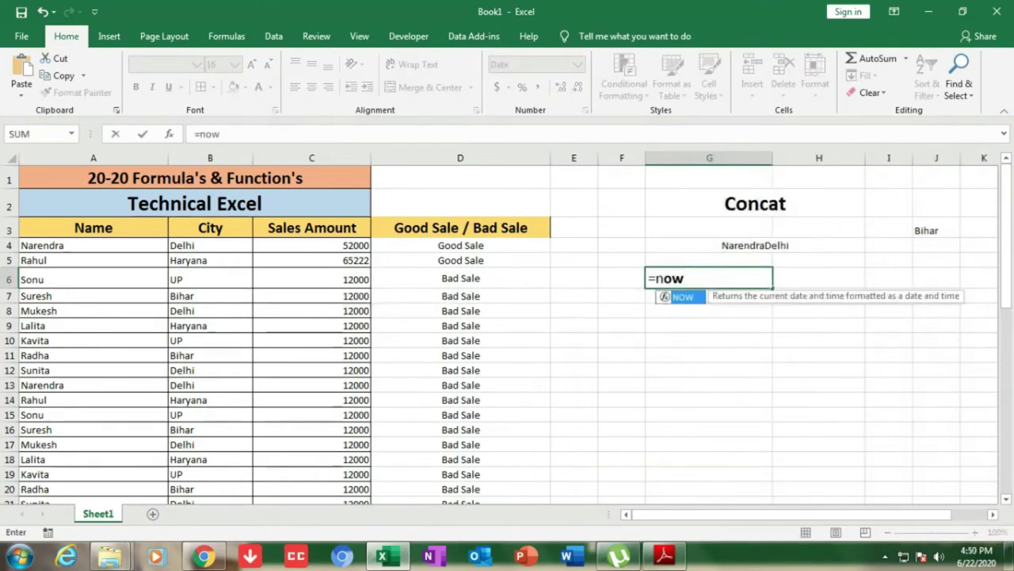
text(())
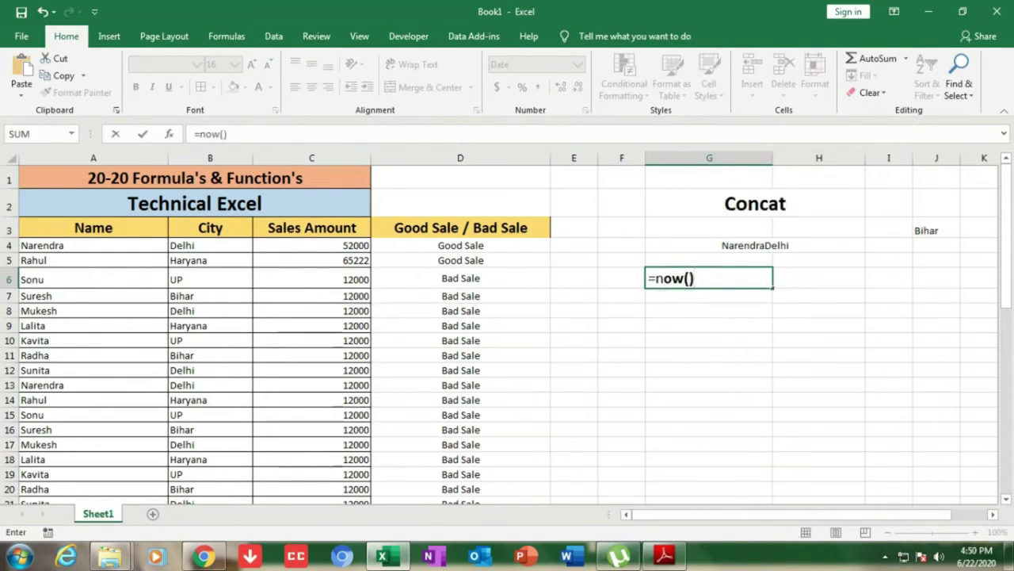
key(Return)
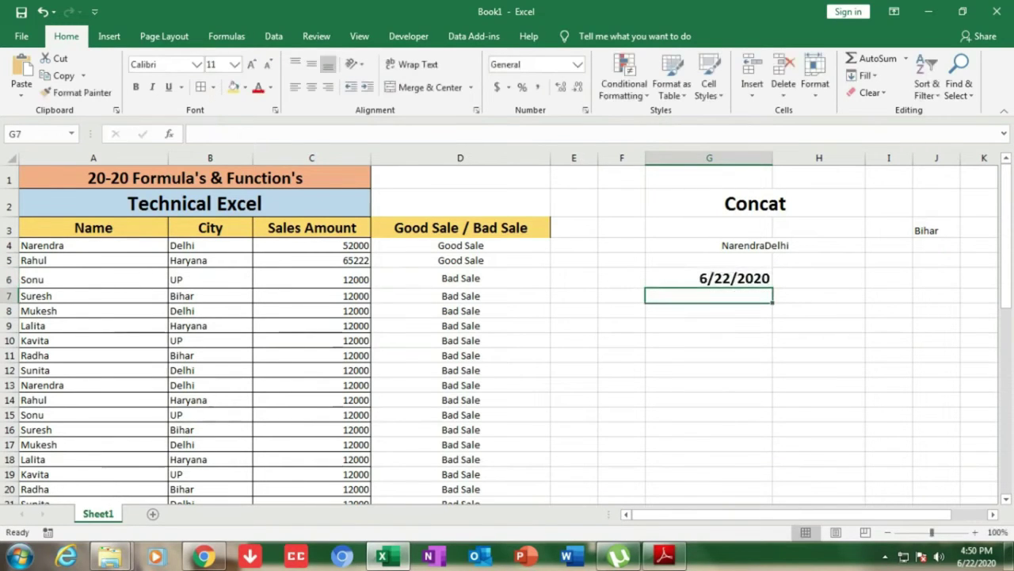
click(709, 279)
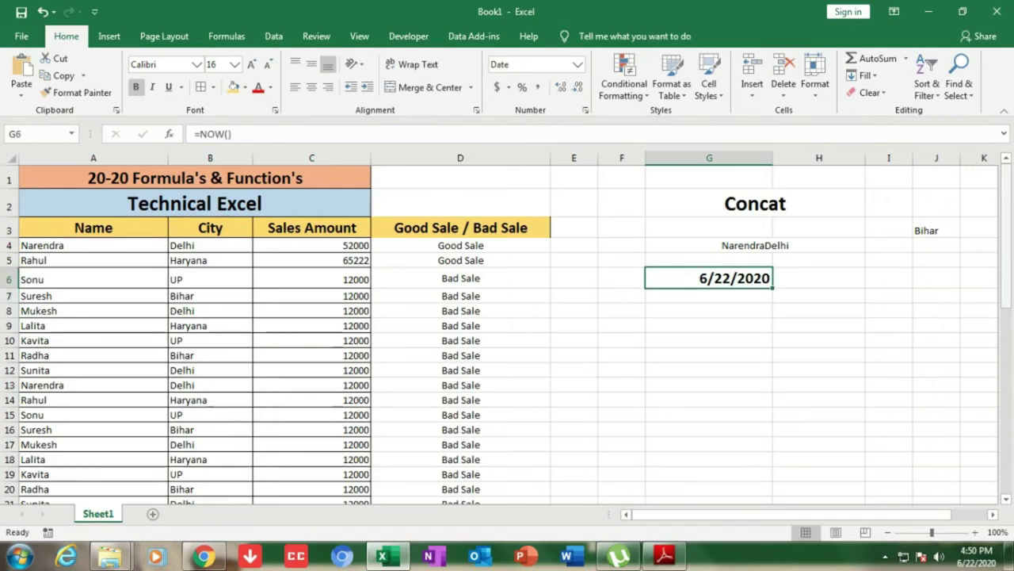
Make row 6 taller, widen column G, and centre the date horizontally and vertically.
drag(9, 287, 9, 309)
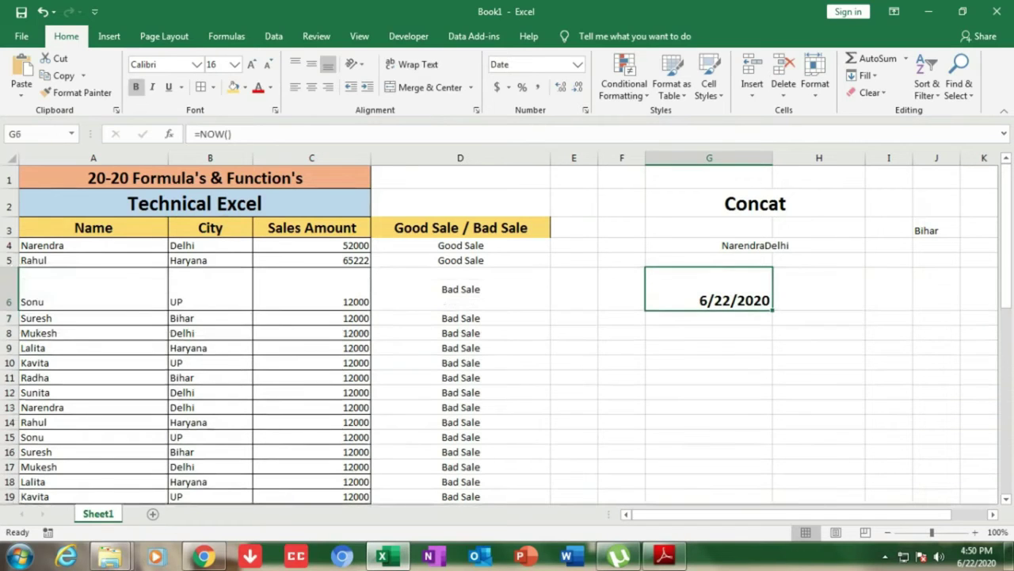
mouse_move(774, 158)
mouse_down()
mouse_move(863, 158)
mouse_move(832, 158)
mouse_up()
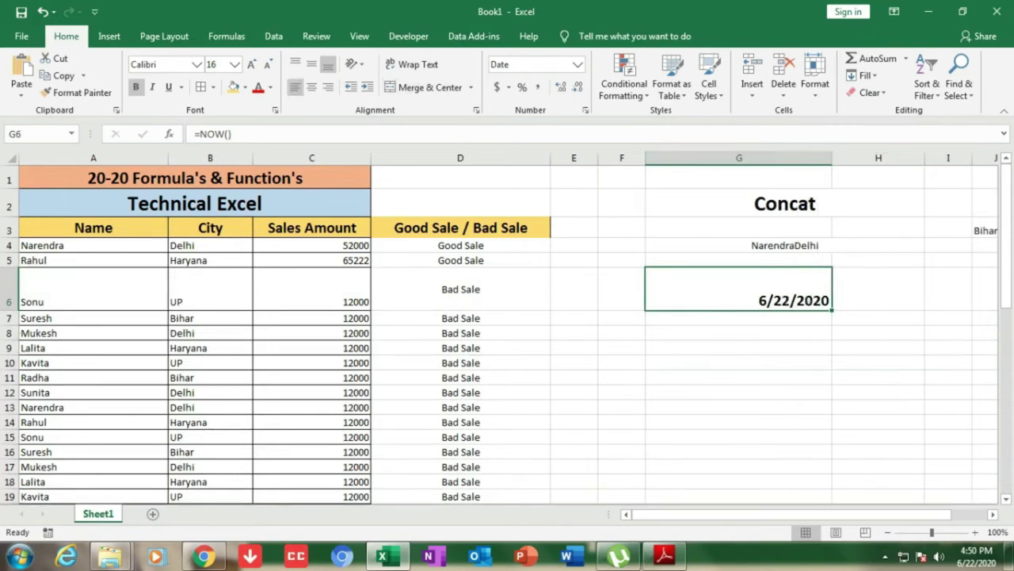
click(311, 86)
click(311, 63)
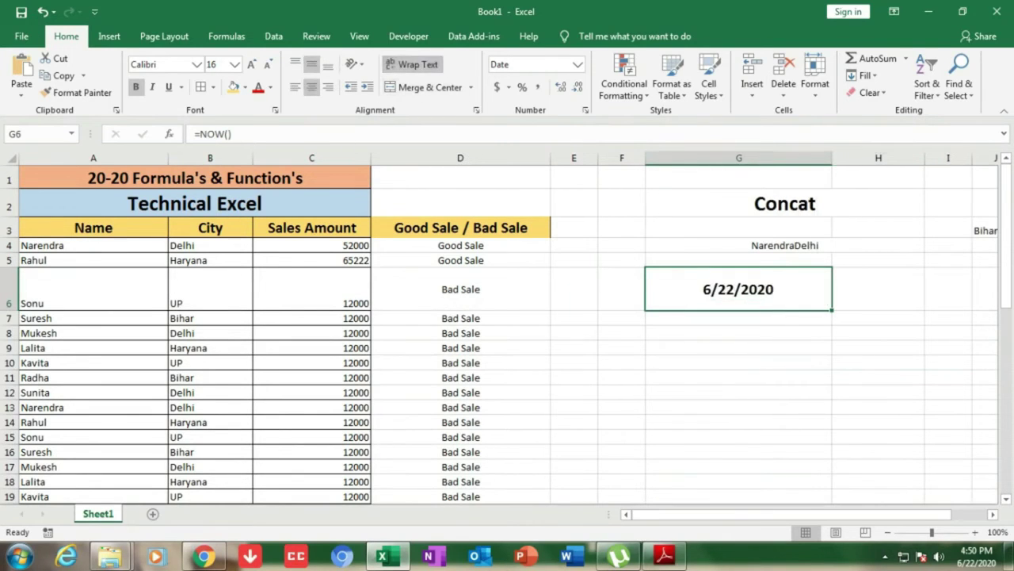
click(461, 333)
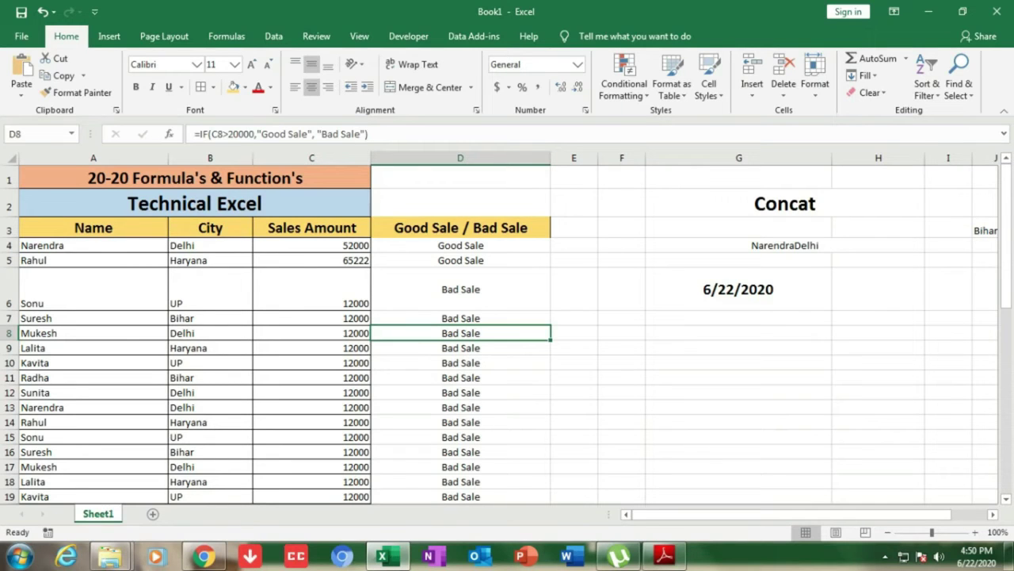
click(739, 333)
click(785, 203)
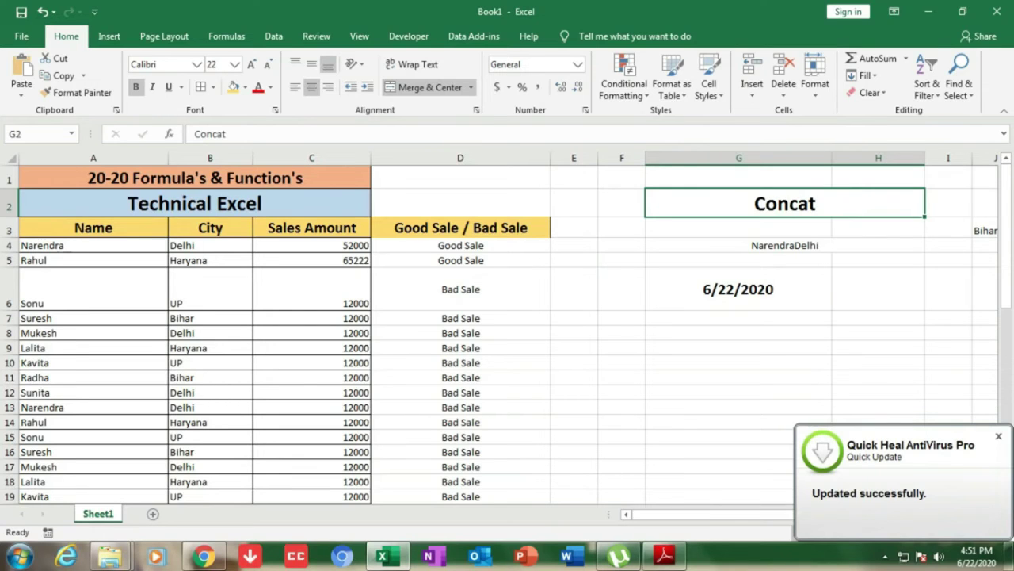
click(738, 318)
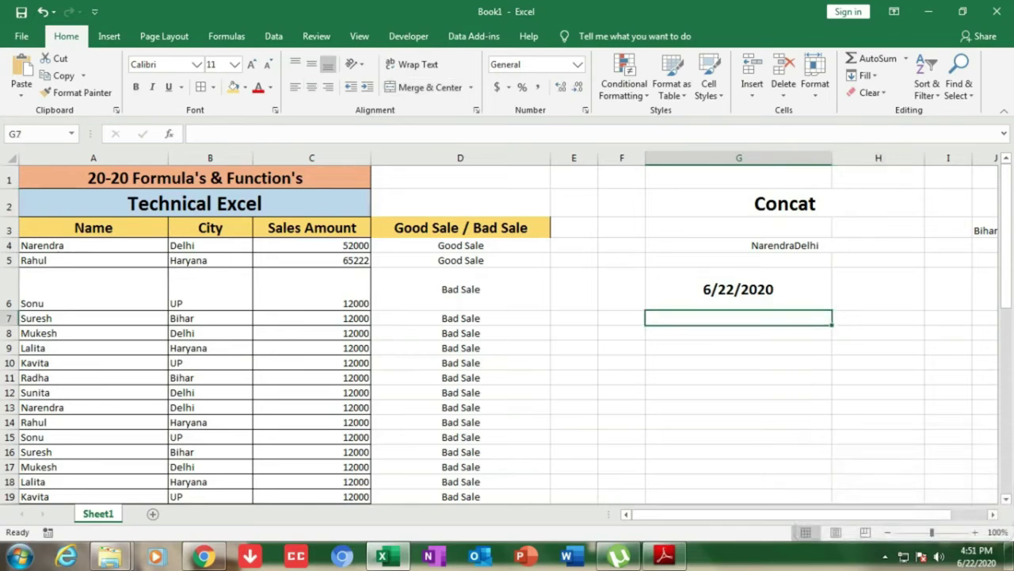
Enter 2 and 4 in E7:E8 and fill the even-number series down to 20 in E16.
click(574, 317)
text(2)
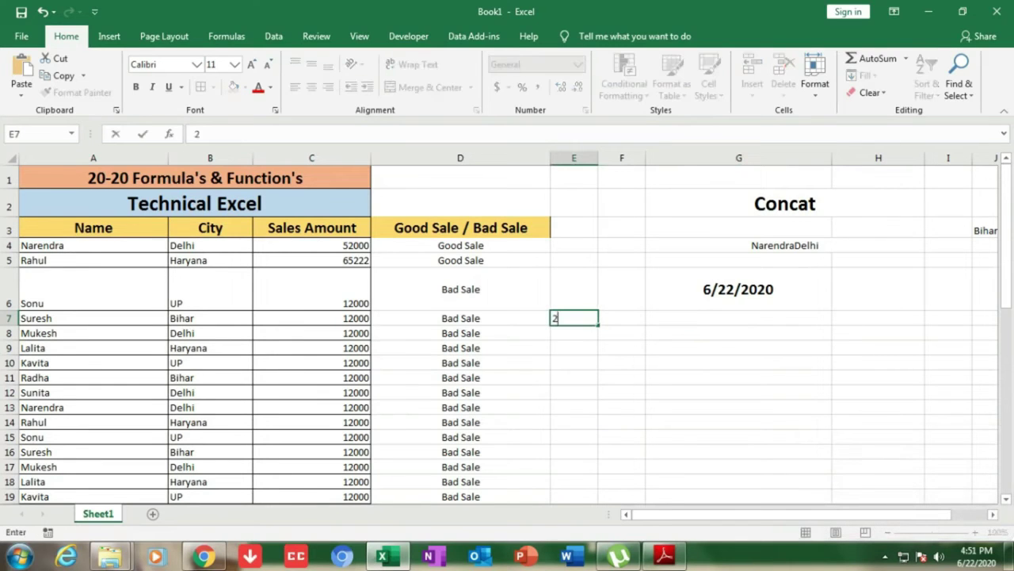
key(Return)
text(4)
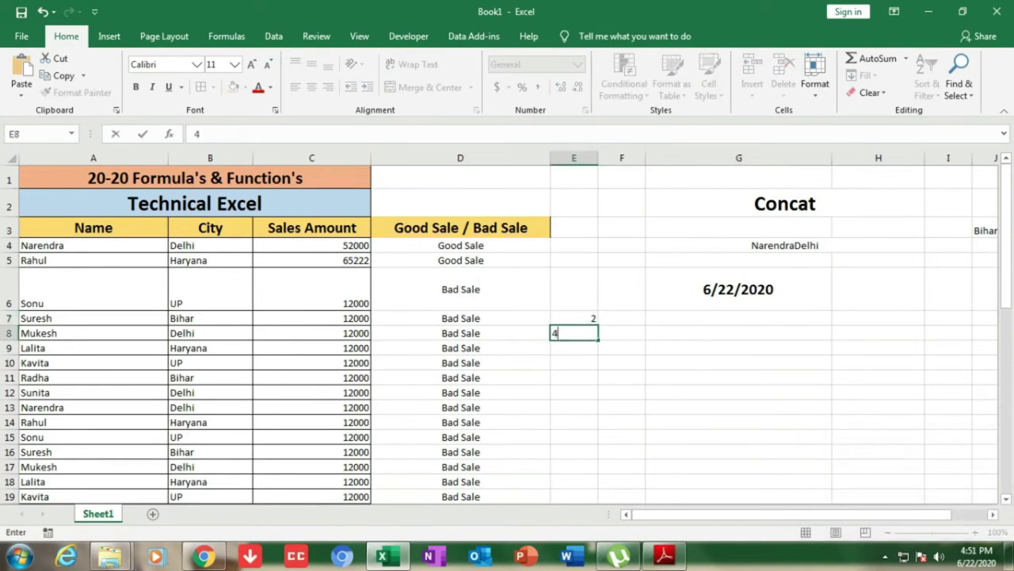
key(Return)
drag(574, 318, 599, 448)
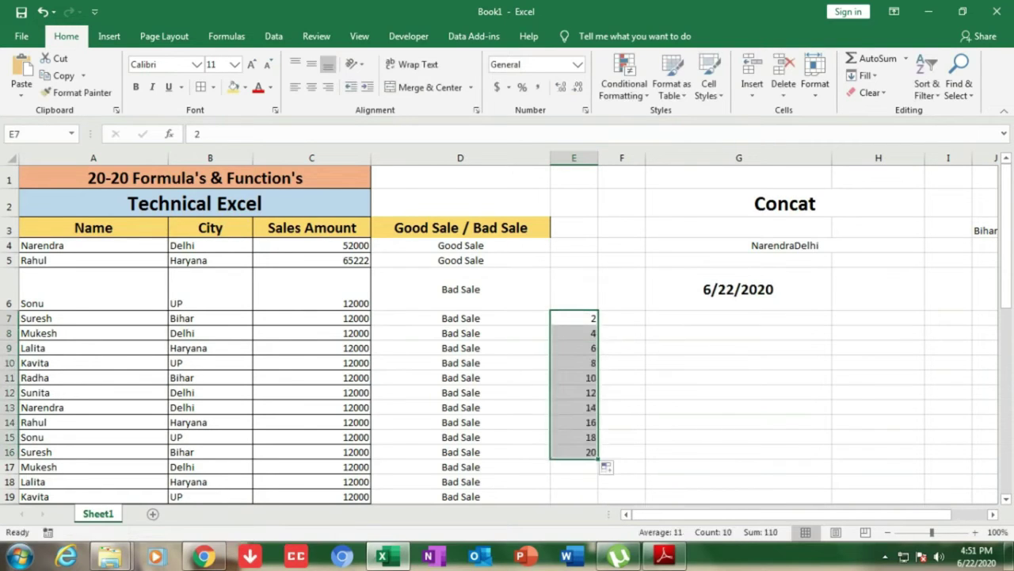
click(621, 347)
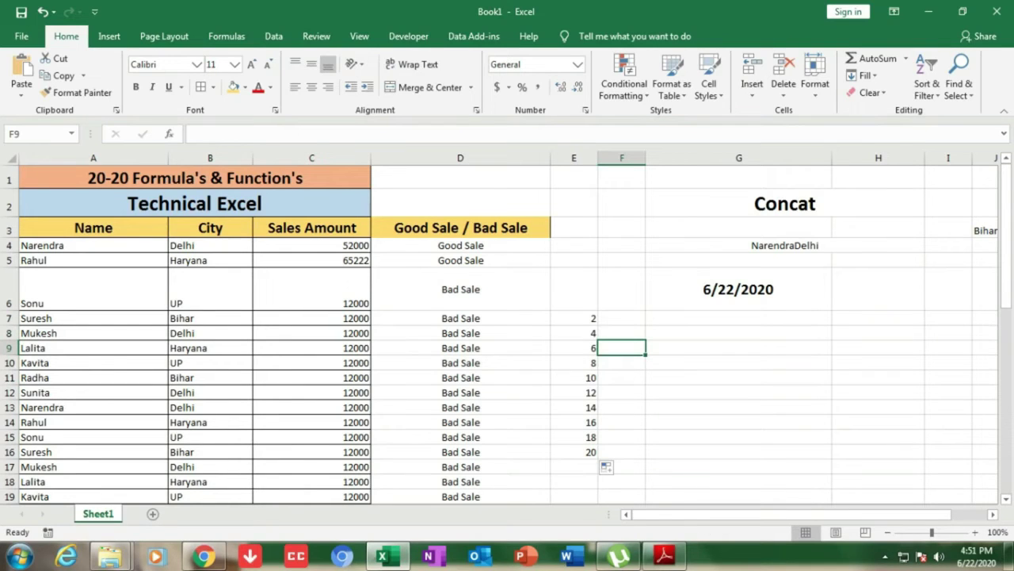
Rename the Concat heading to 'transpose' and clear the CONCAT result in G4.
click(785, 203)
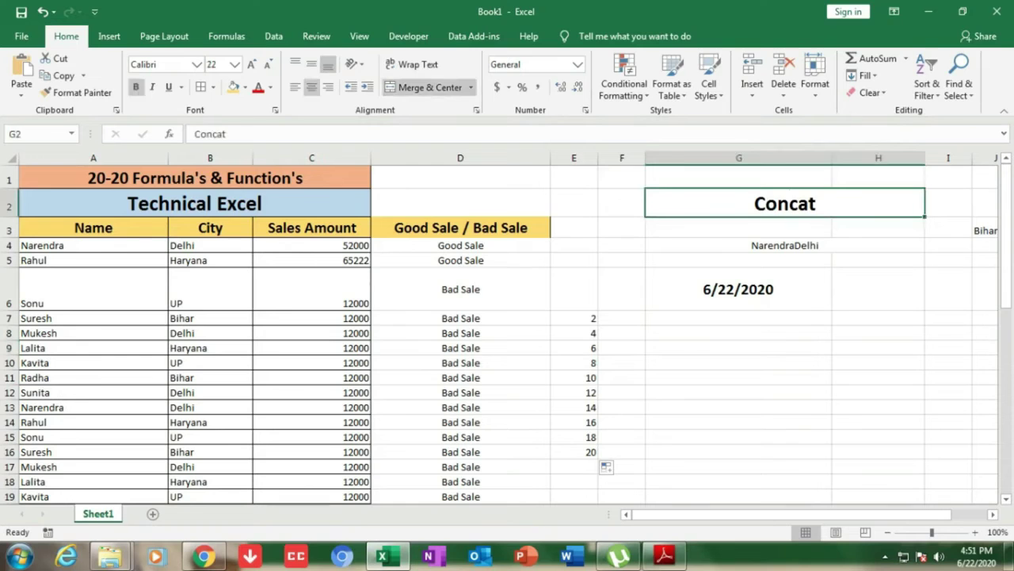
text(transpose)
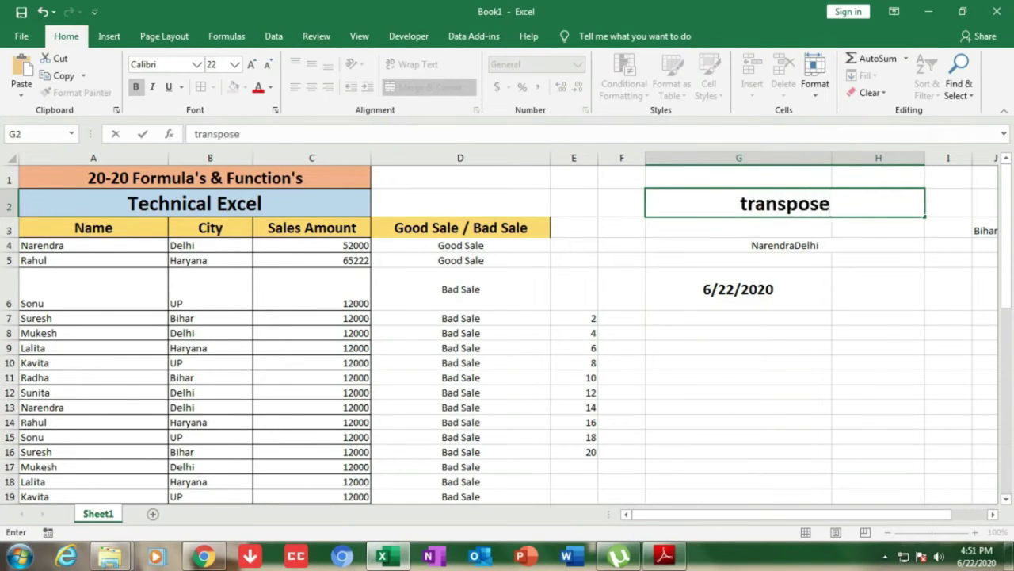
key(Return)
key(Return)
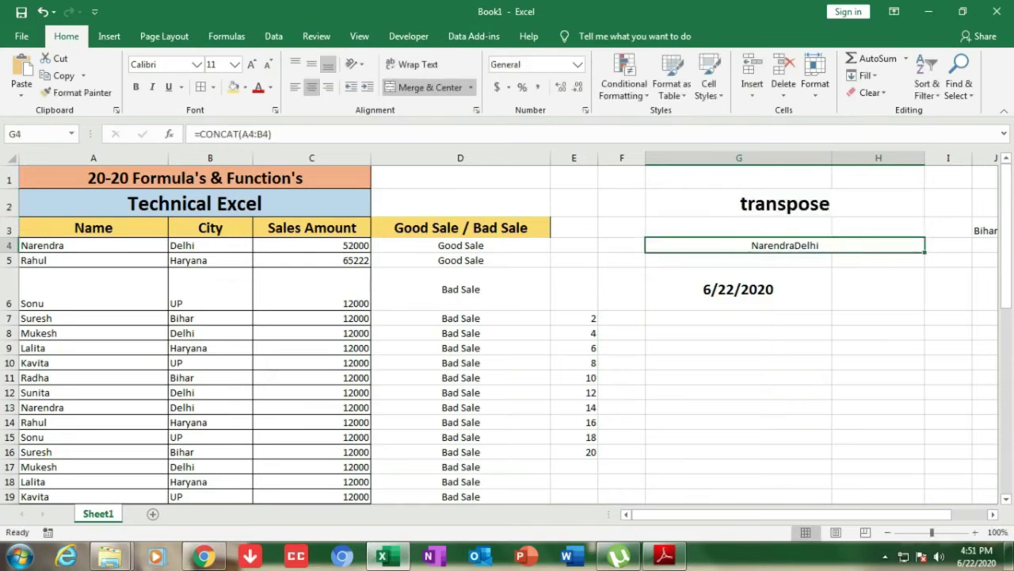
key(Delete)
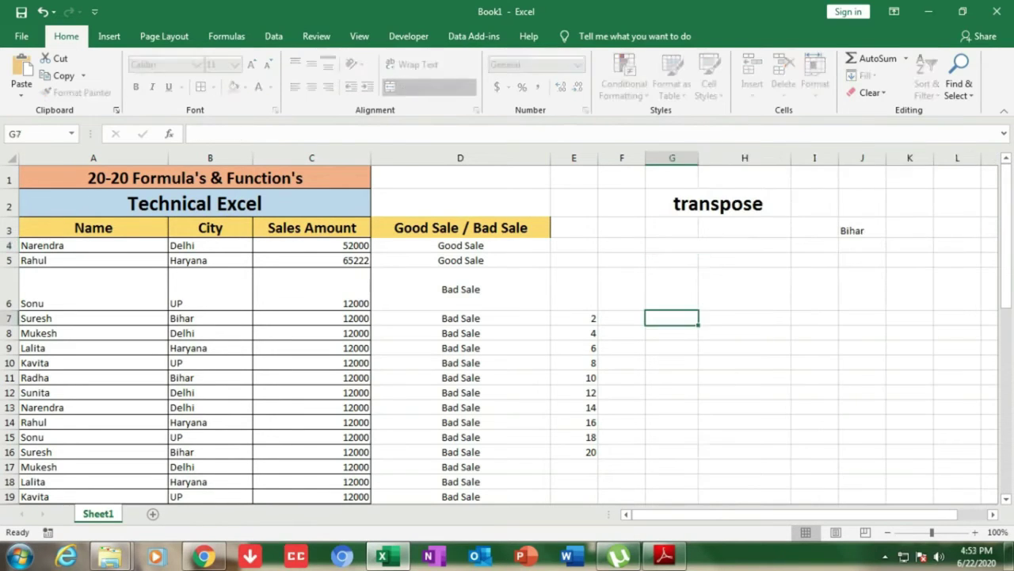
Narrow columns H and I and select the row 7 output cells starting at G7.
mouse_move(672, 317)
mouse_down()
mouse_move(894, 318)
mouse_move(745, 318)
mouse_move(815, 318)
mouse_up()
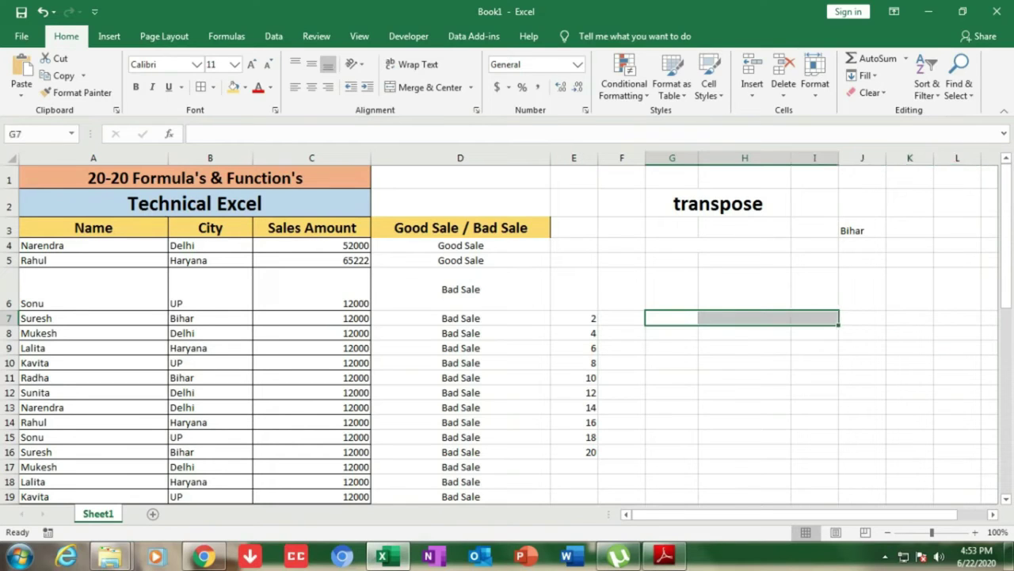
drag(838, 158, 811, 158)
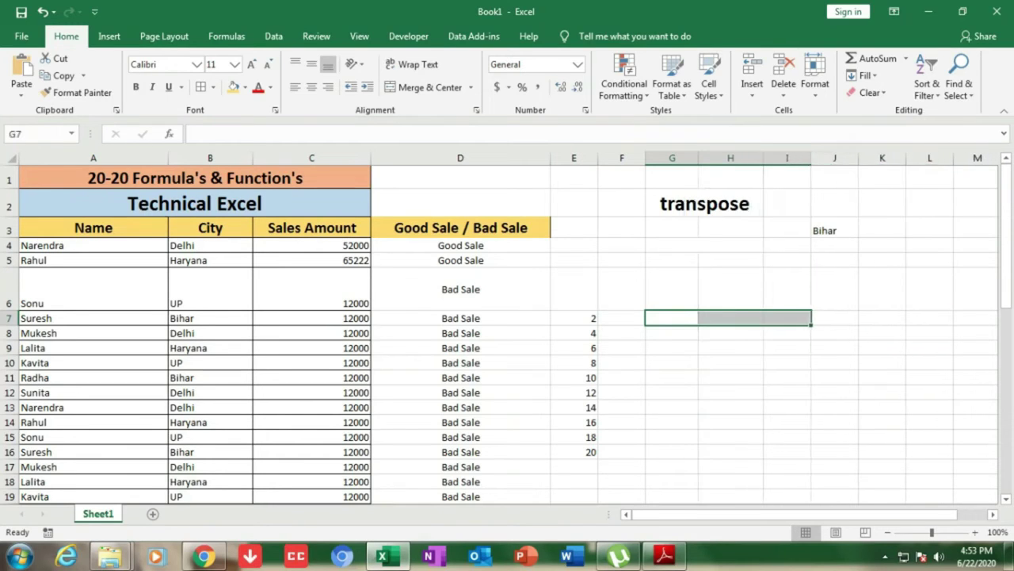
click(787, 177)
drag(763, 157, 754, 157)
mouse_move(672, 318)
mouse_down()
mouse_move(968, 317)
mouse_move(924, 318)
mouse_up()
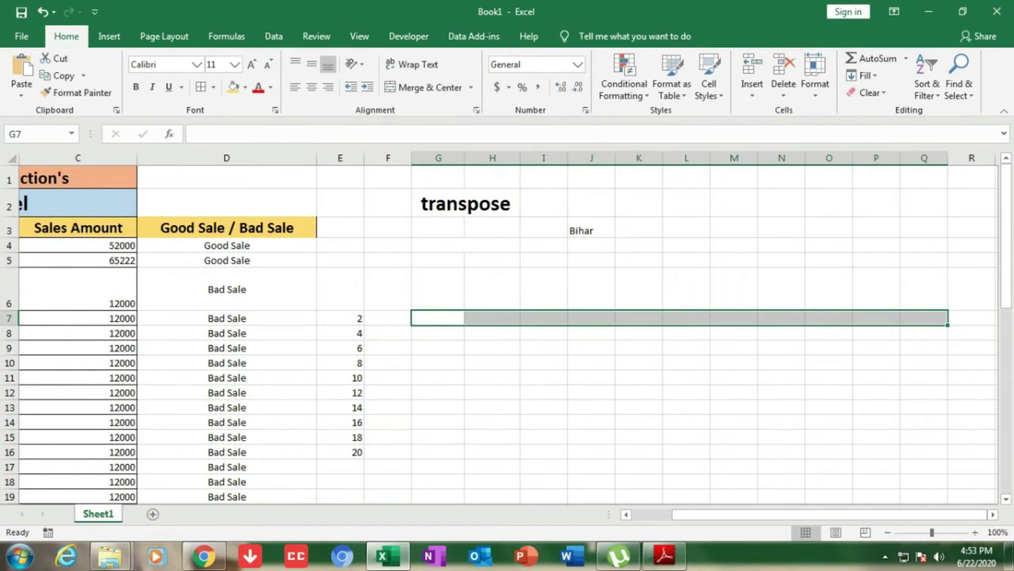
Enter =TRANSPOSE(E7:E16) across row 7 as an array formula with Ctrl+Shift+Enter.
key(F2)
text(=)
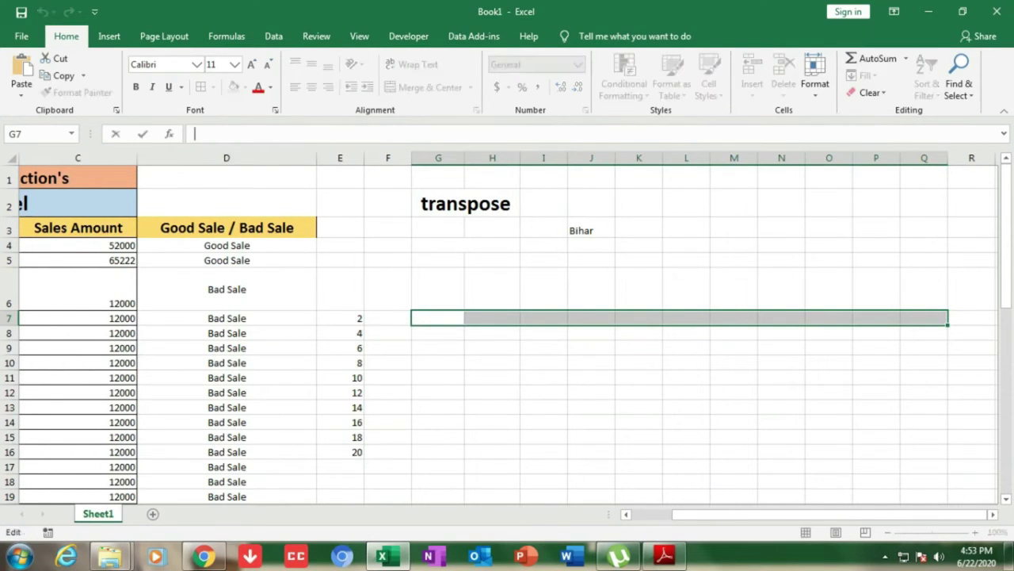
text(tra)
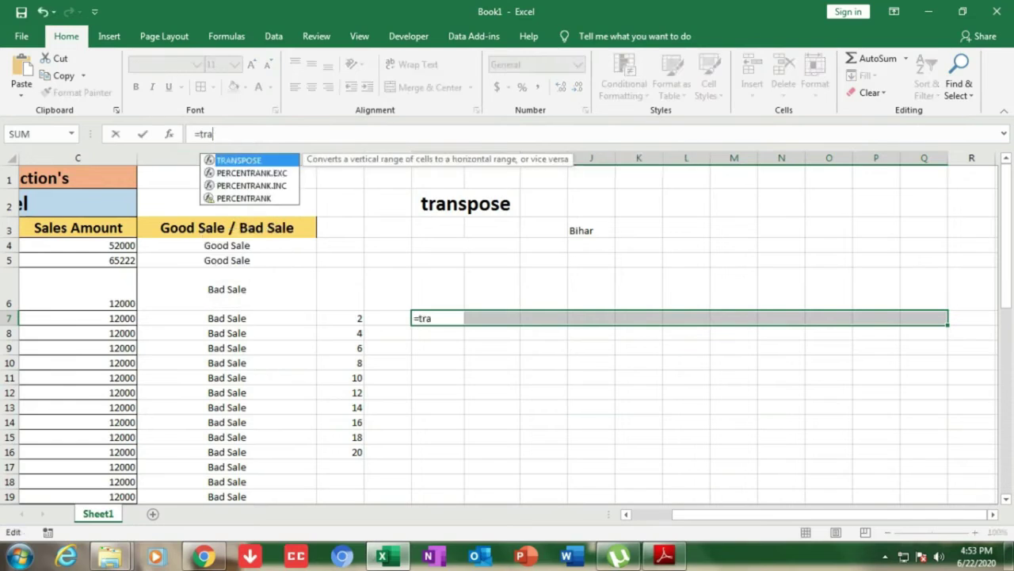
text(nspose)
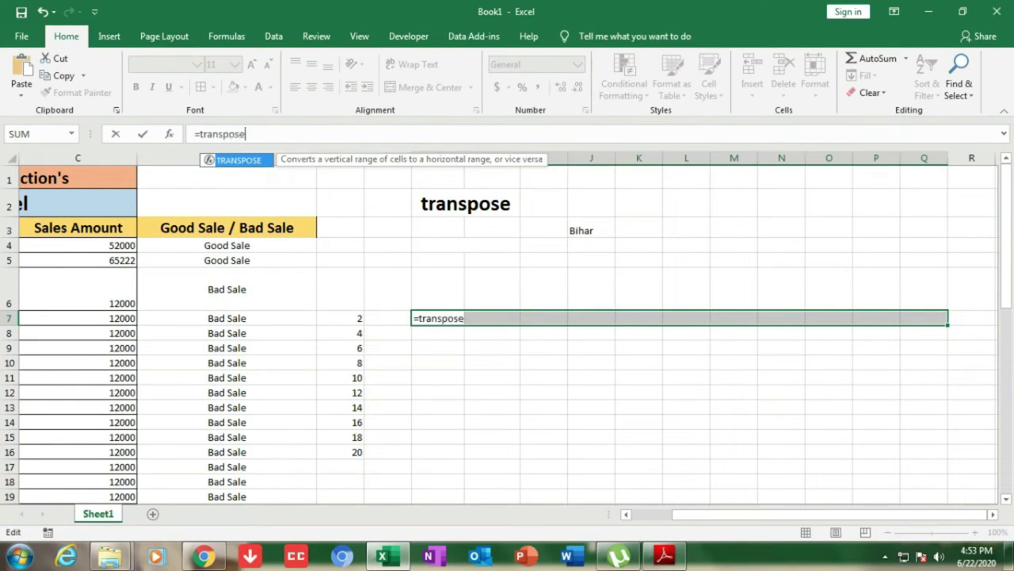
text(()
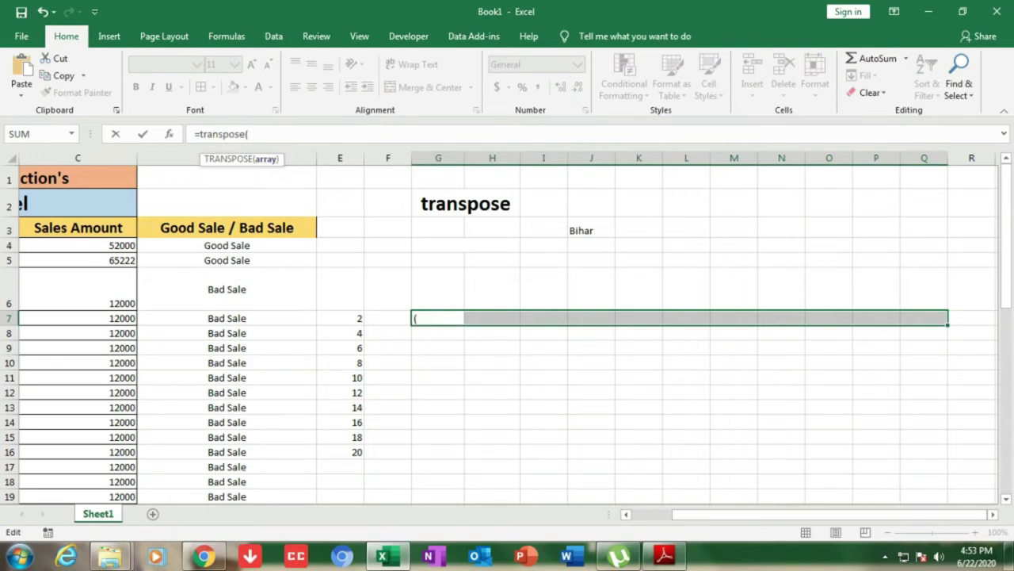
drag(341, 318, 340, 452)
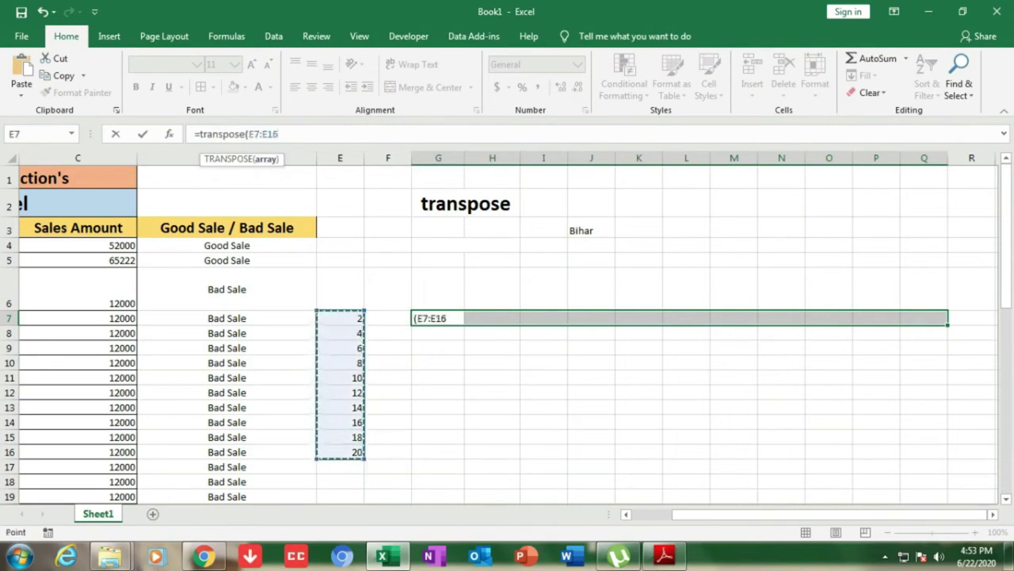
text())
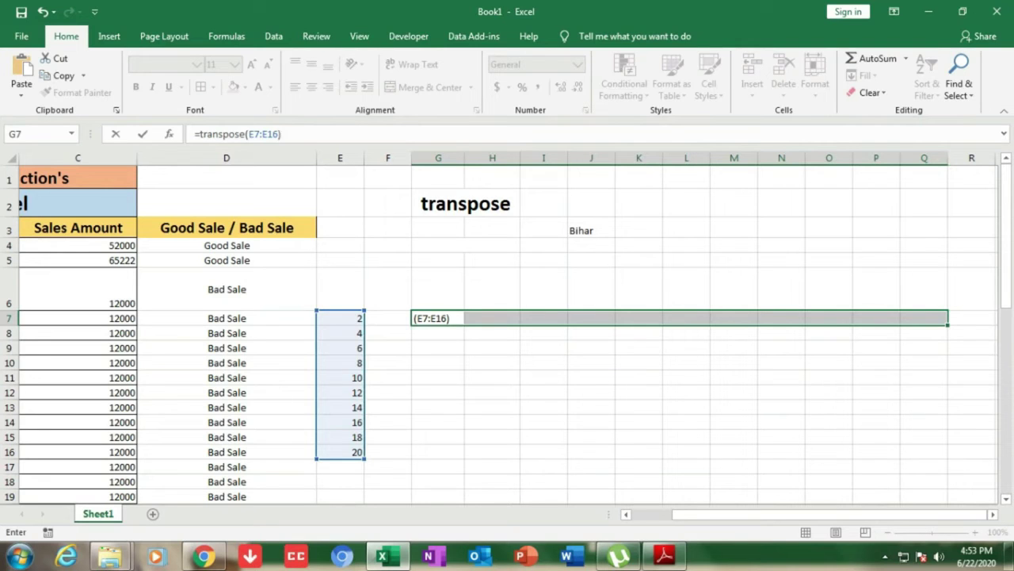
key(ctrl+shift+Return)
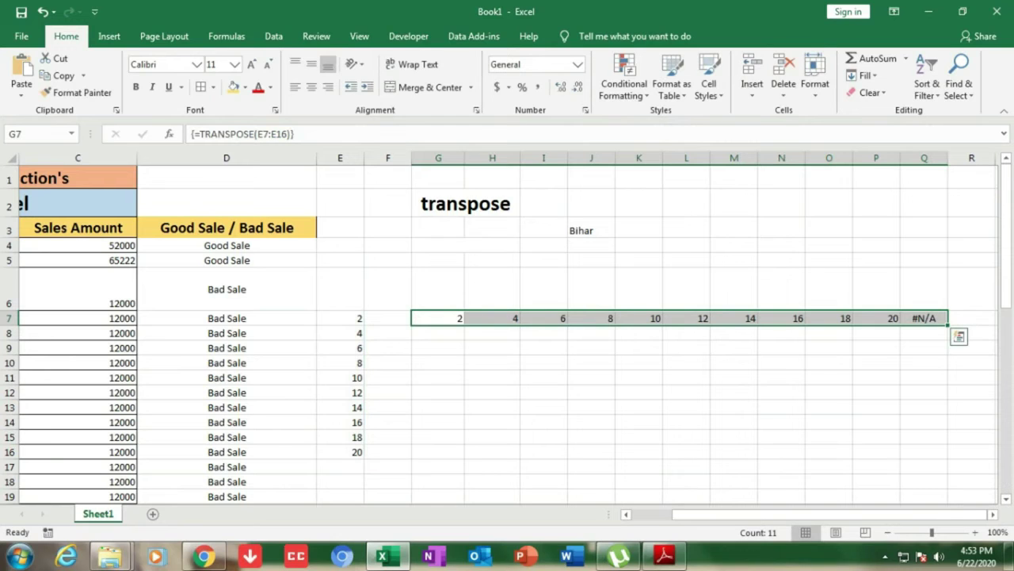
key(Escape)
click(591, 467)
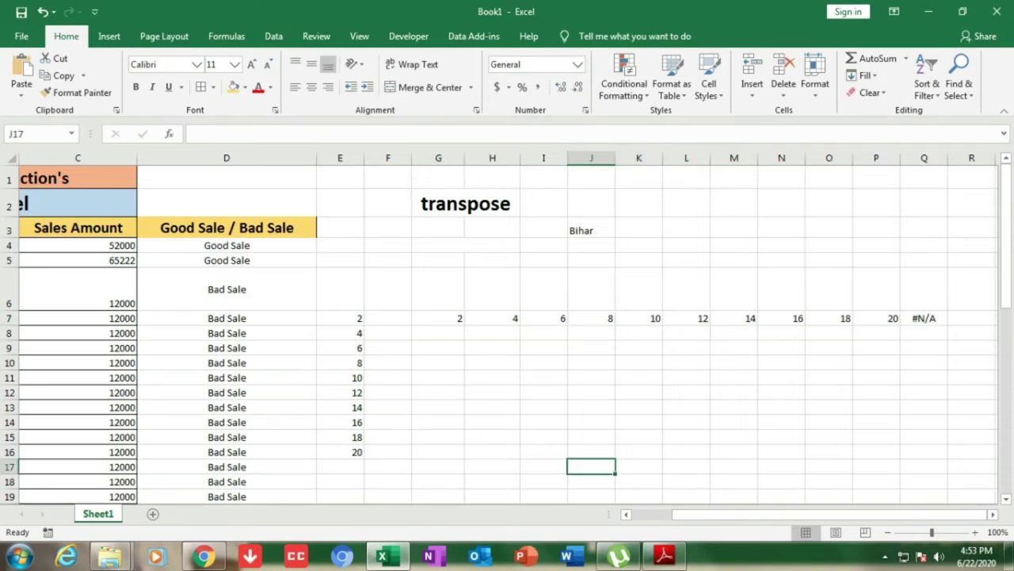
Inspect the transposed cells' formulas, including the #N/A result in Q7.
click(439, 317)
click(492, 318)
click(639, 317)
click(876, 333)
click(924, 318)
click(686, 406)
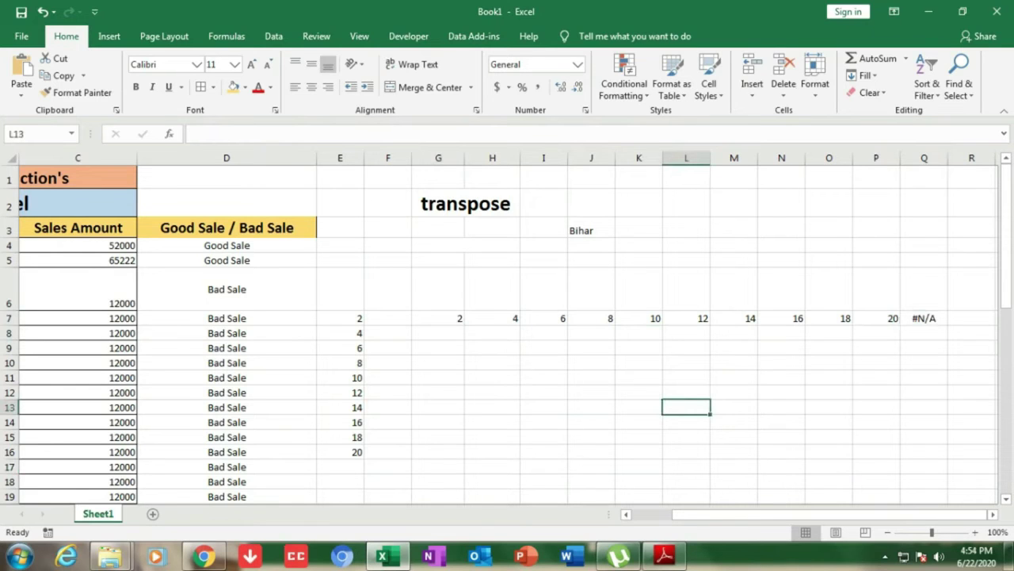
drag(828, 514, 784, 514)
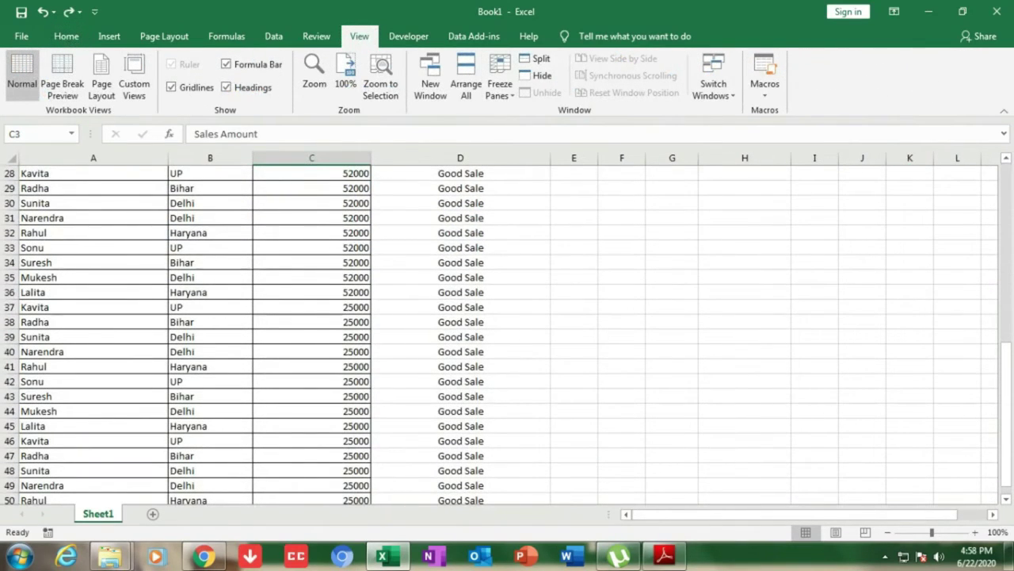
scroll(508, 333, up, 4)
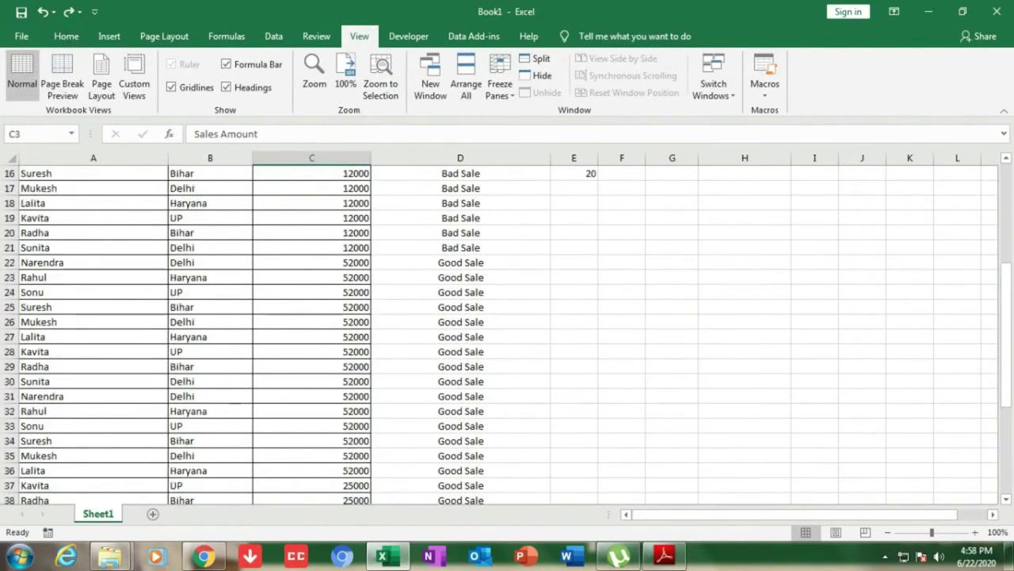
scroll(508, 333, up, 1)
scroll(507, 333, up, 1)
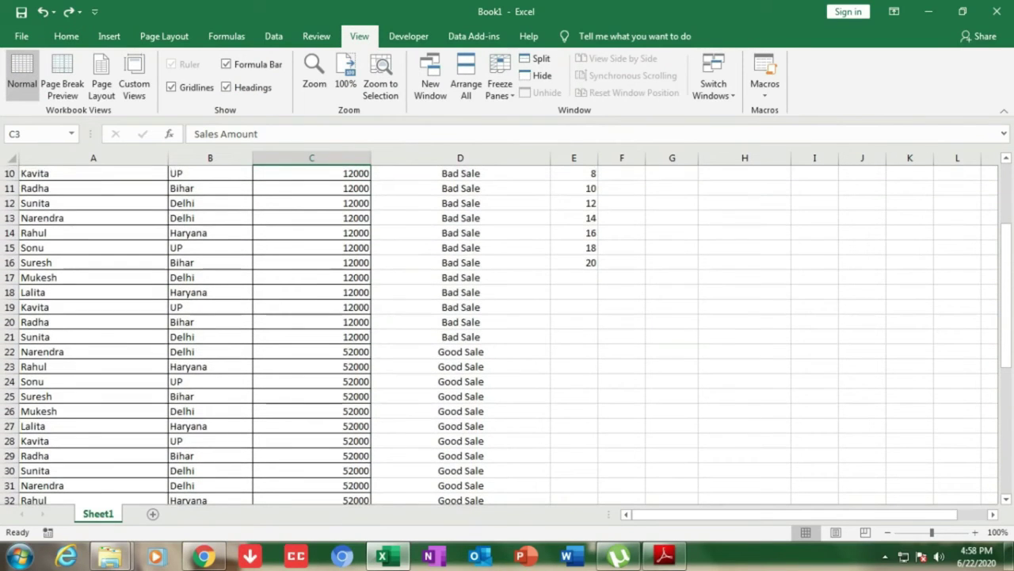
scroll(507, 333, up, 3)
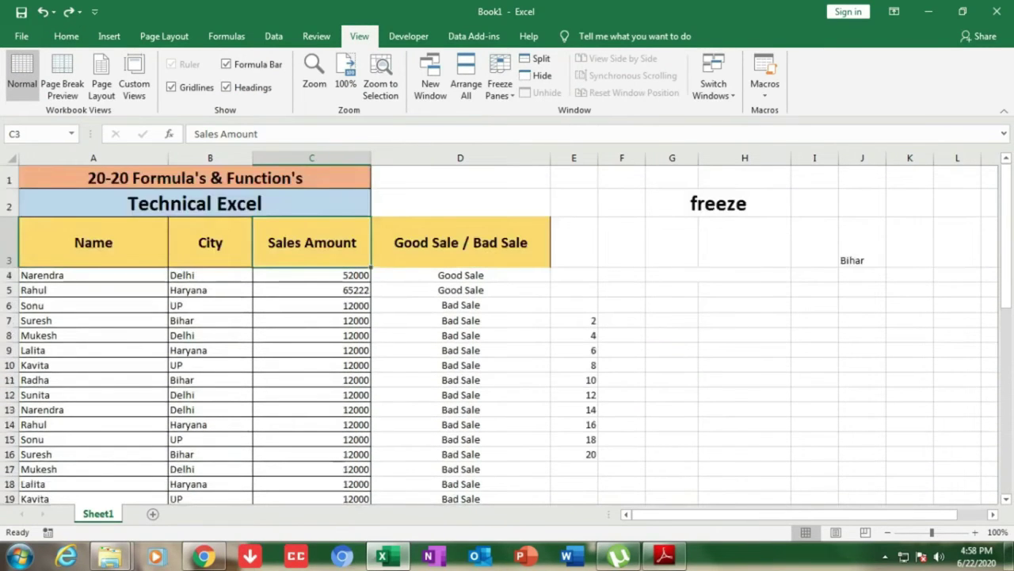
click(210, 275)
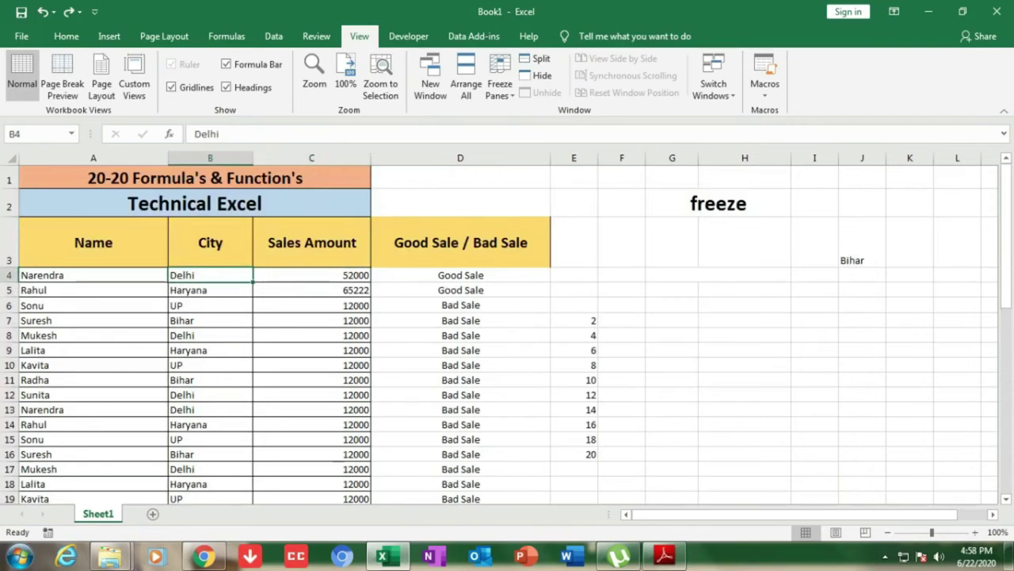
click(42, 275)
click(210, 275)
click(500, 83)
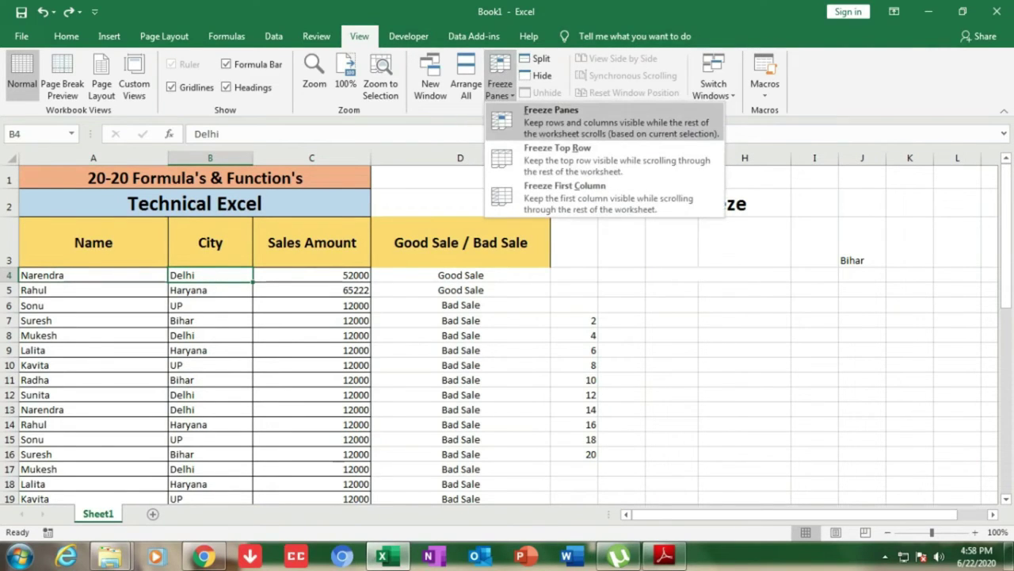
click(550, 121)
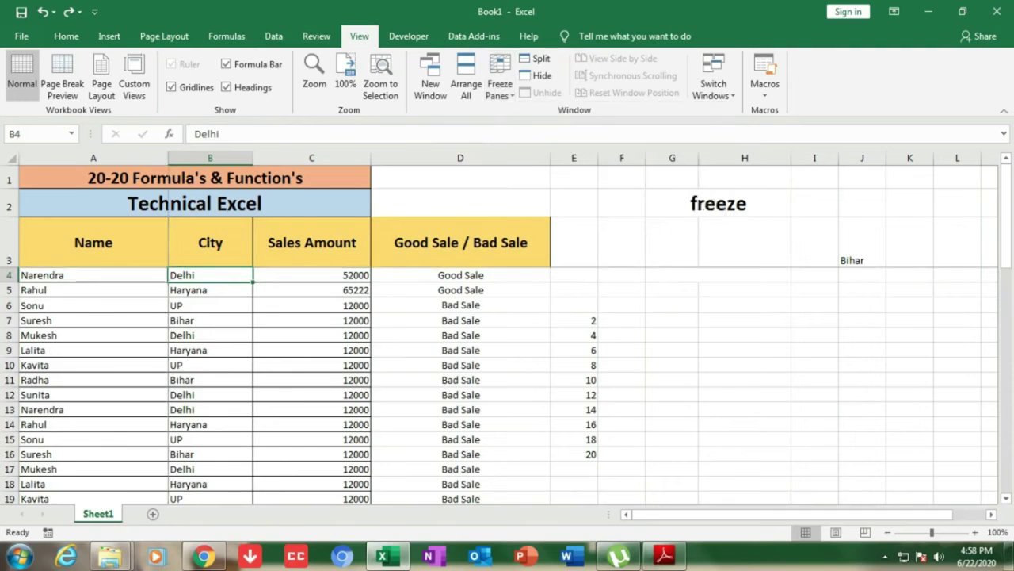
scroll(508, 386, down, 1)
scroll(507, 386, down, 1)
scroll(508, 386, down, 2)
scroll(507, 386, down, 3)
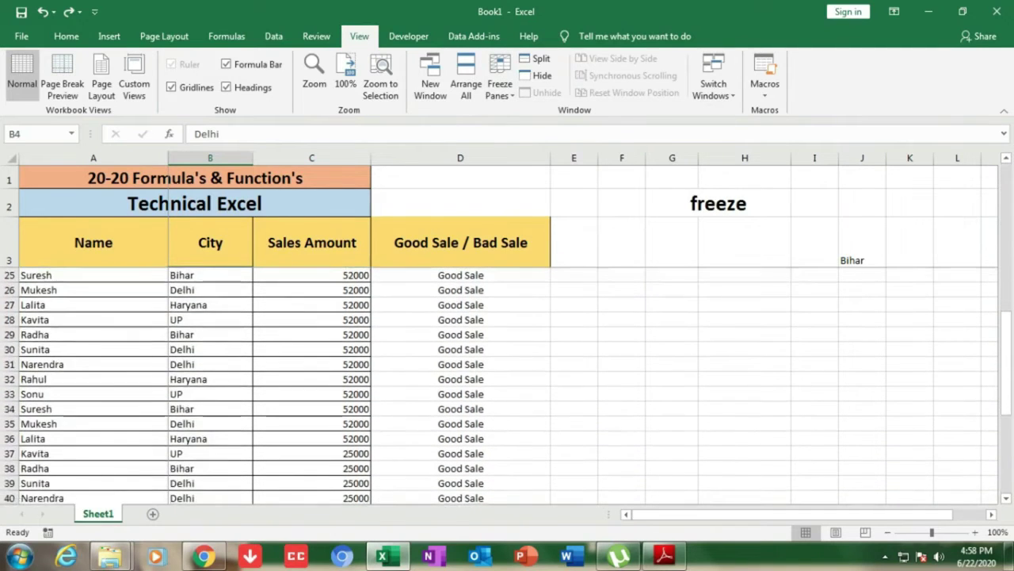
scroll(507, 386, down, 3)
scroll(508, 386, down, 4)
scroll(507, 386, down, 1)
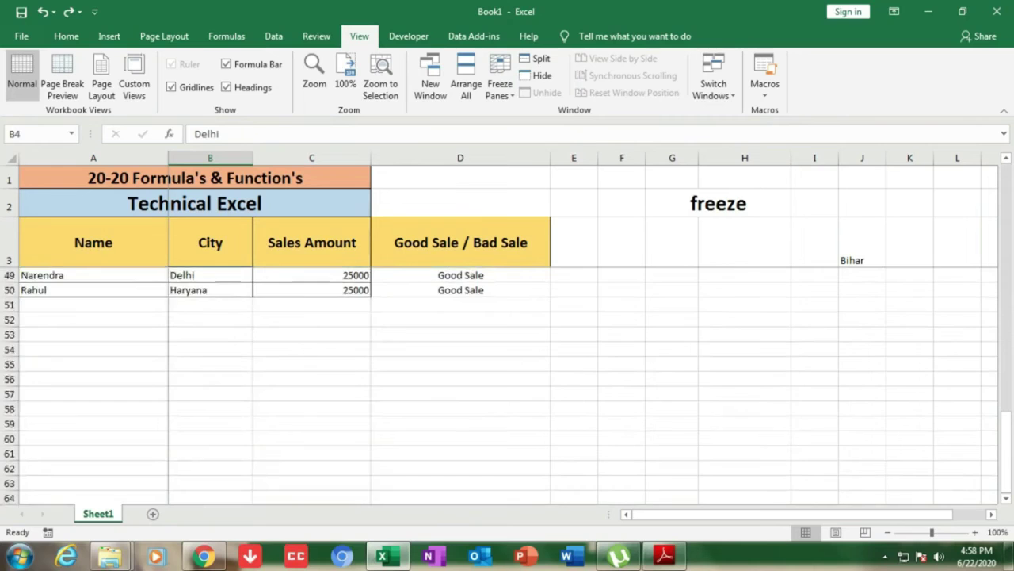
scroll(507, 386, up, 3)
scroll(507, 386, up, 4)
scroll(507, 386, up, 8)
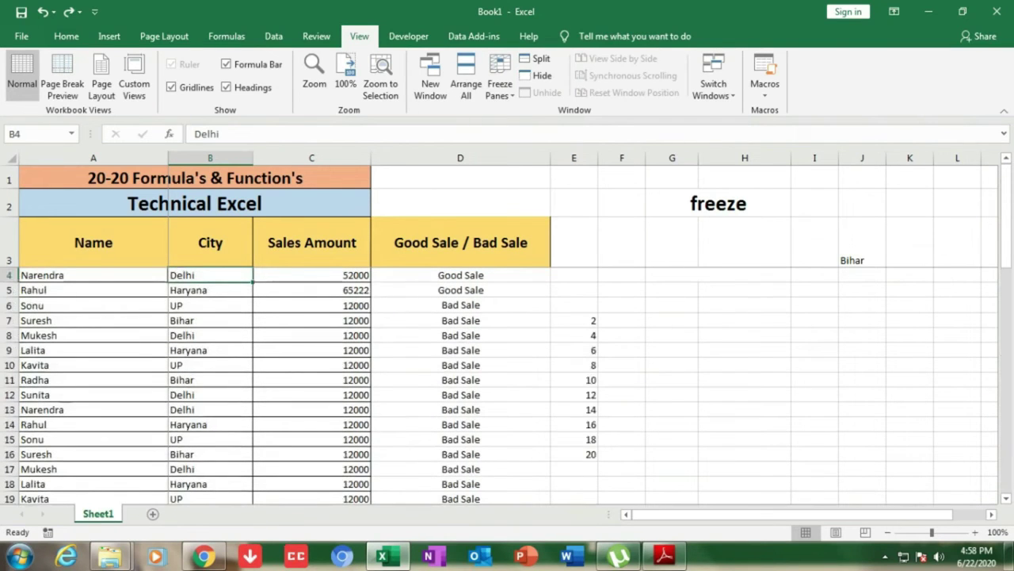
click(500, 87)
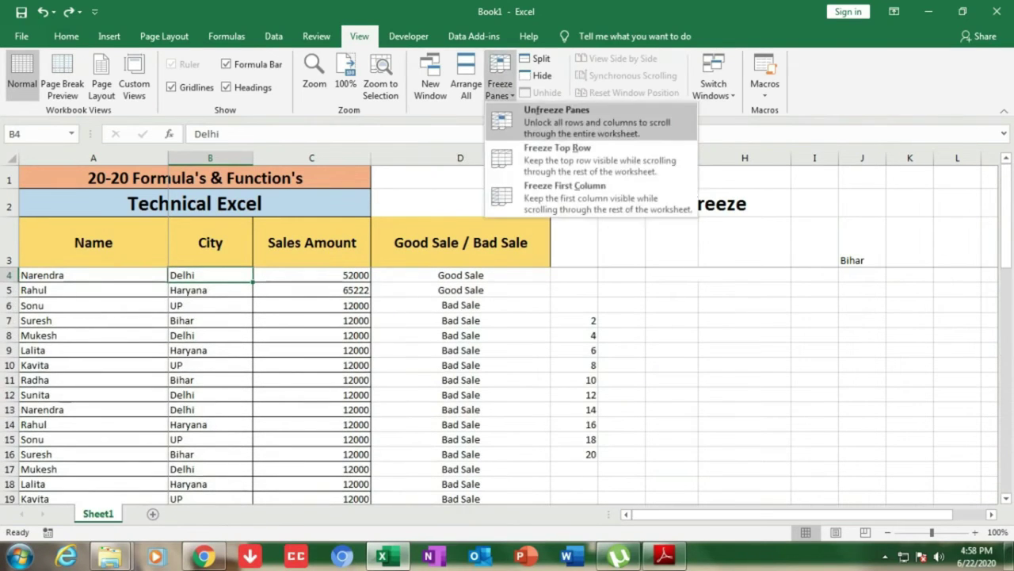
click(554, 119)
scroll(507, 333, down, 5)
scroll(507, 333, up, 5)
scroll(507, 333, down, 4)
scroll(507, 333, up, 4)
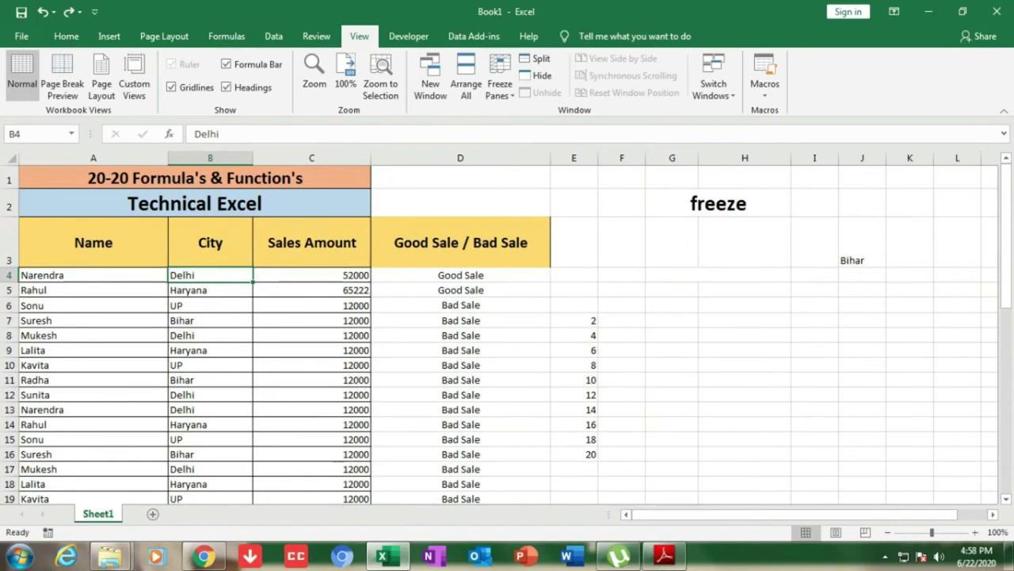
Rename the freeze heading in G2 to 'Paste Link'.
click(718, 203)
text(Paste Link)
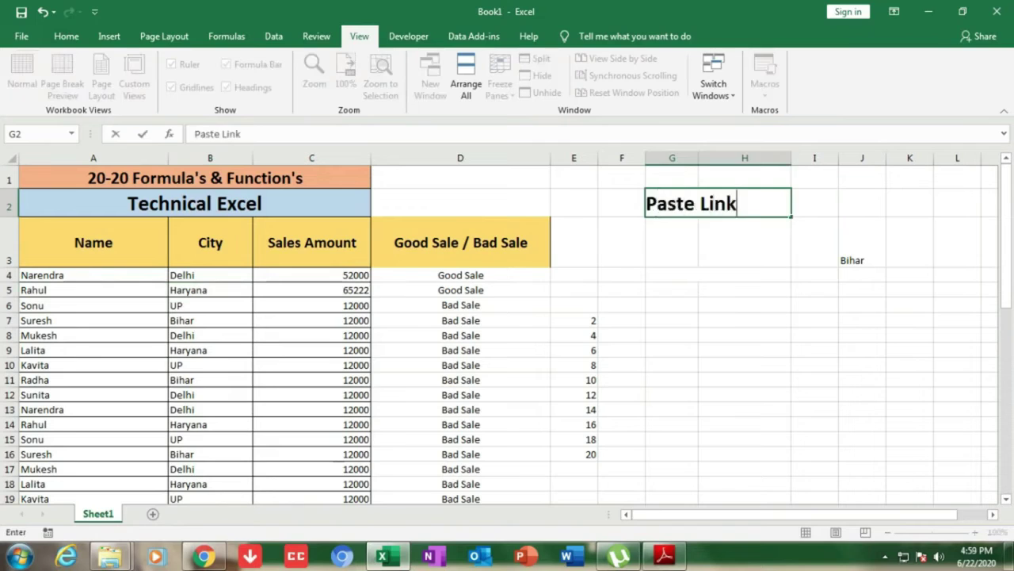
click(461, 289)
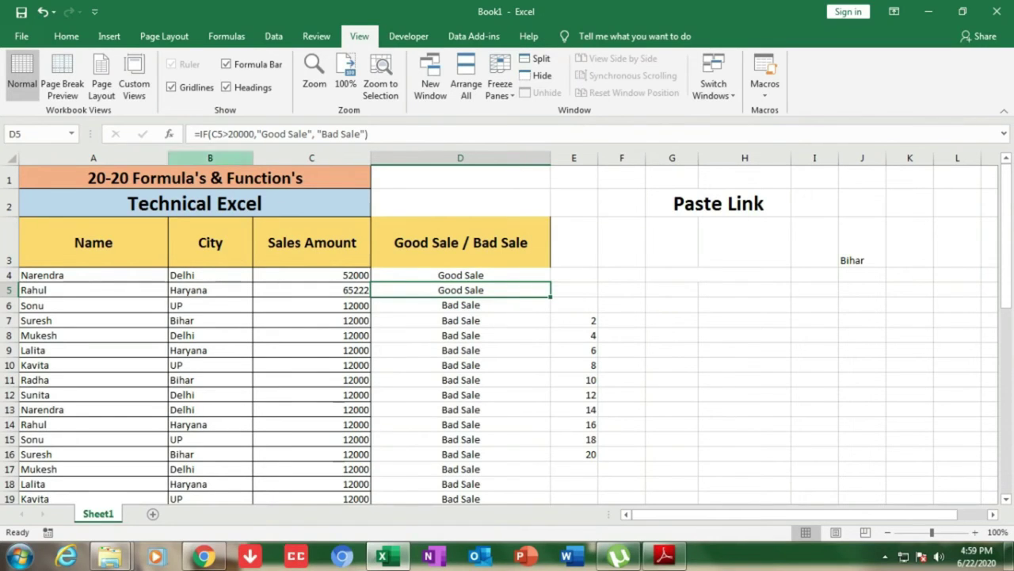
Merge and centre the main title across A1:D1 and Technical Excel across A2:D2.
drag(195, 177, 460, 178)
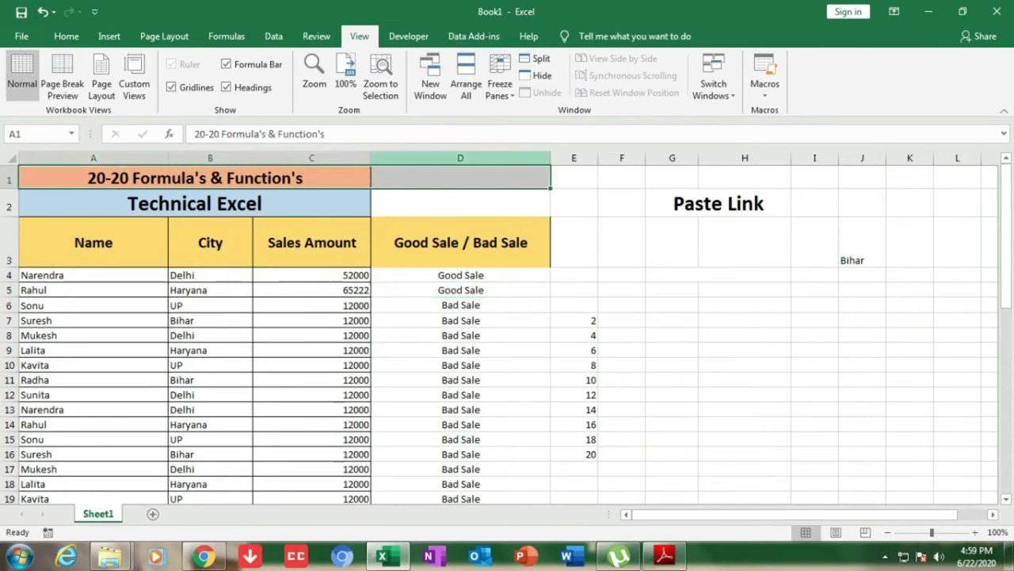
click(66, 35)
click(428, 87)
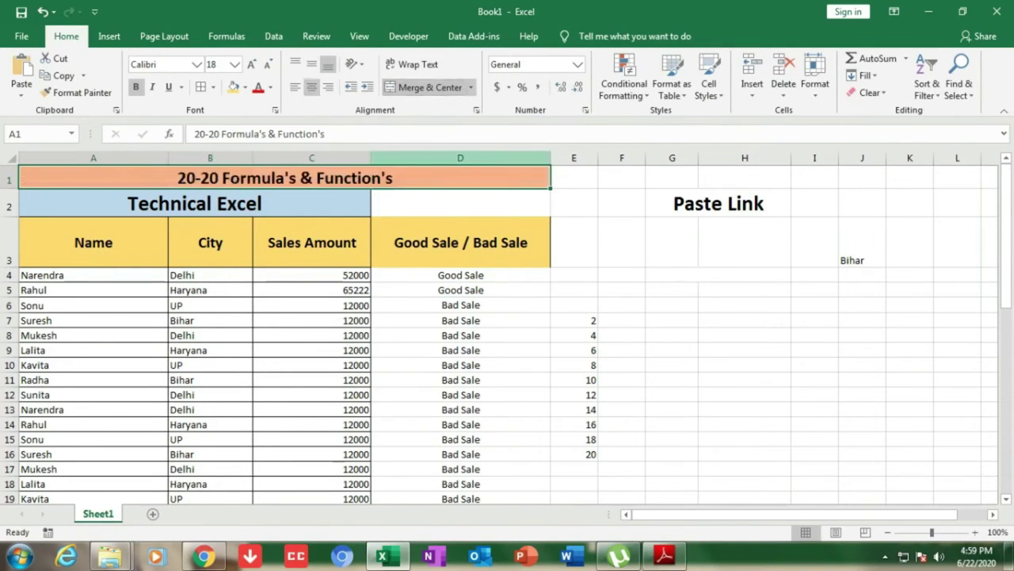
drag(195, 203, 460, 203)
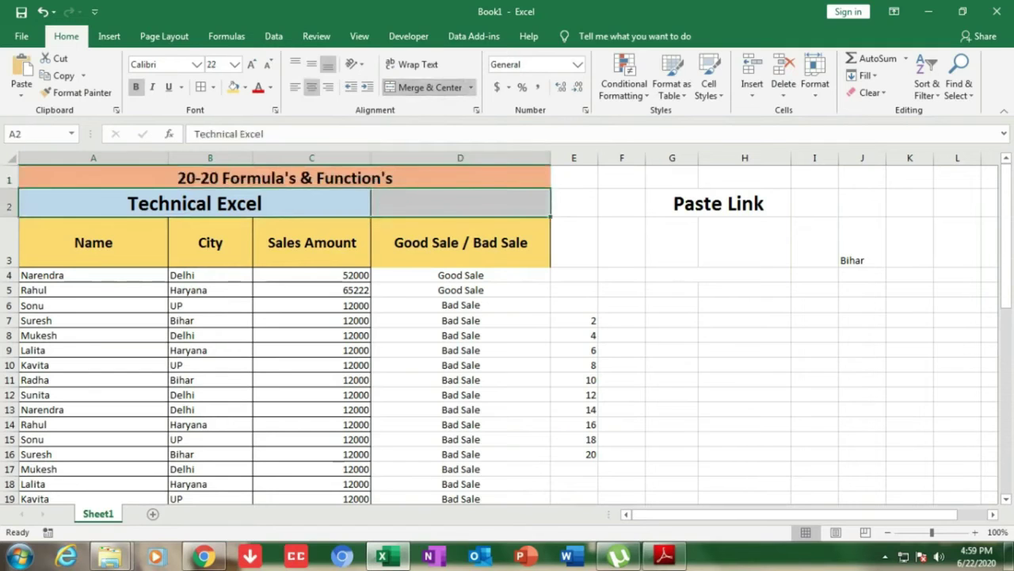
click(428, 88)
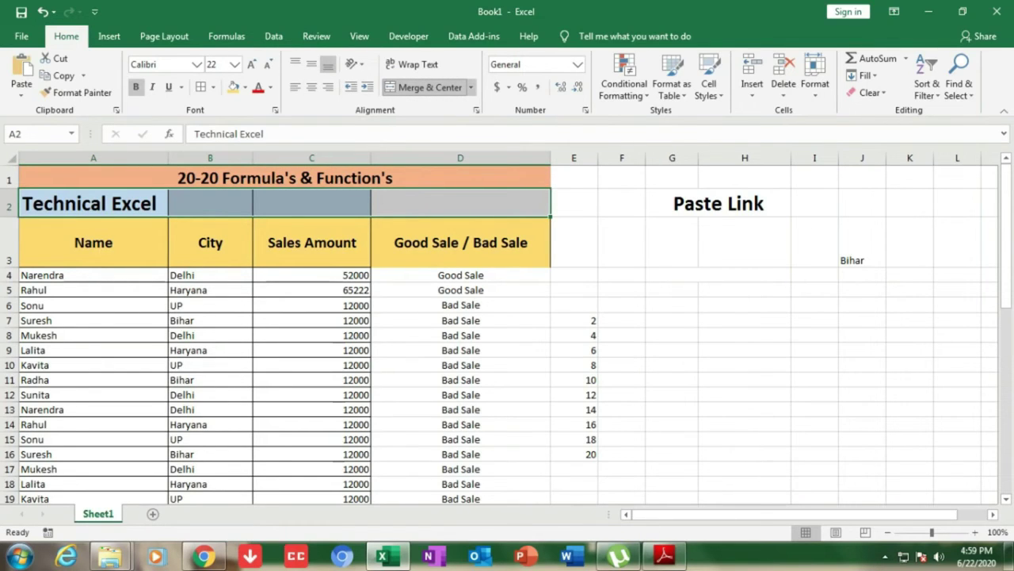
click(428, 87)
click(311, 320)
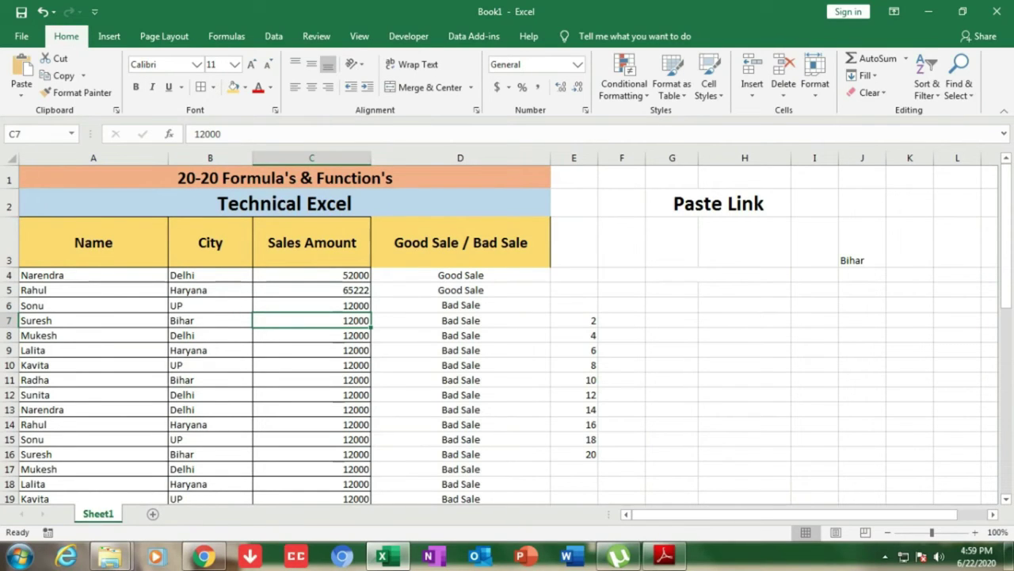
Copy the sales table range A1:D41 on Sheet1.
drag(237, 178, 460, 480)
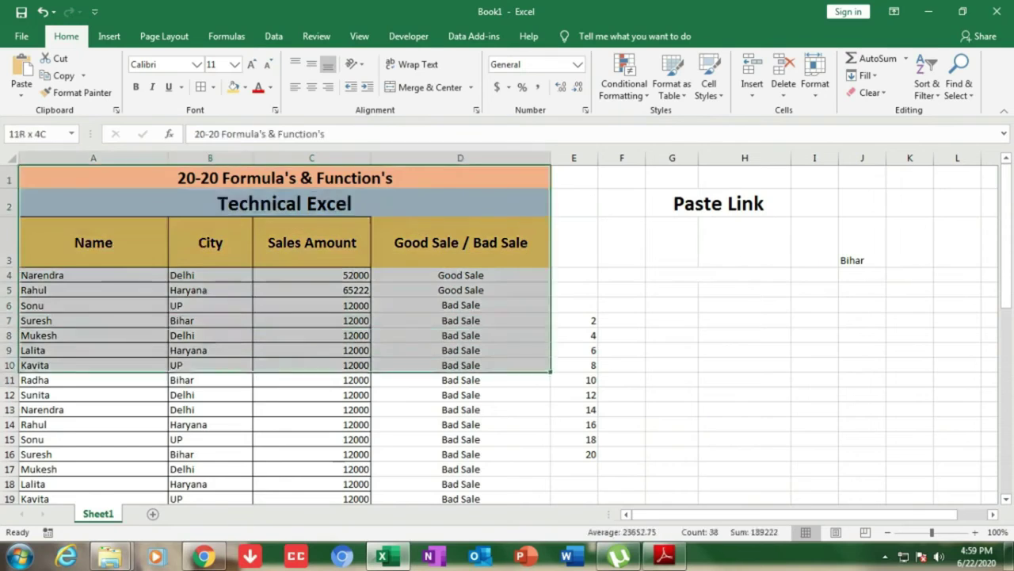
drag(555, 495, 551, 434)
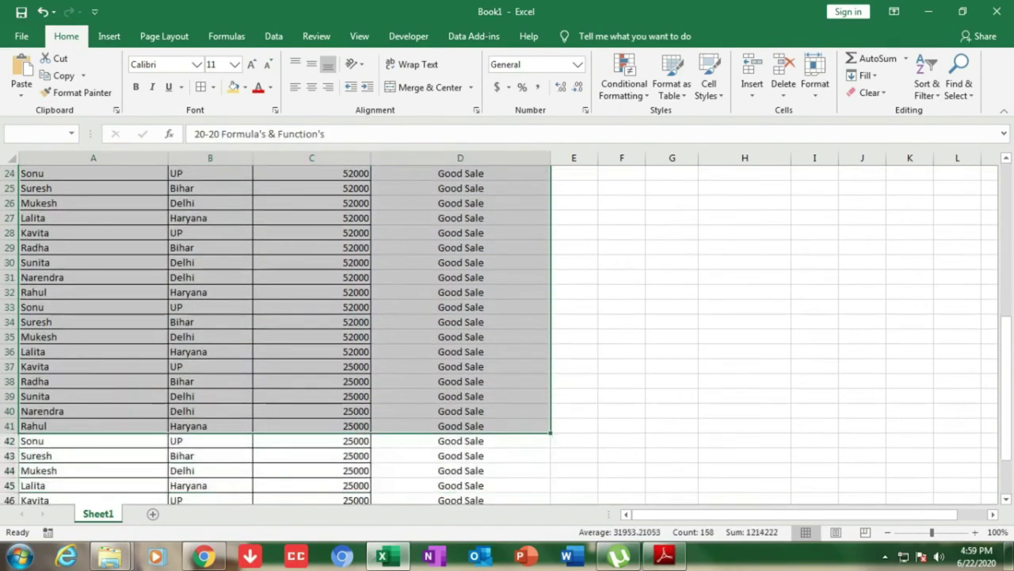
right_click(209, 200)
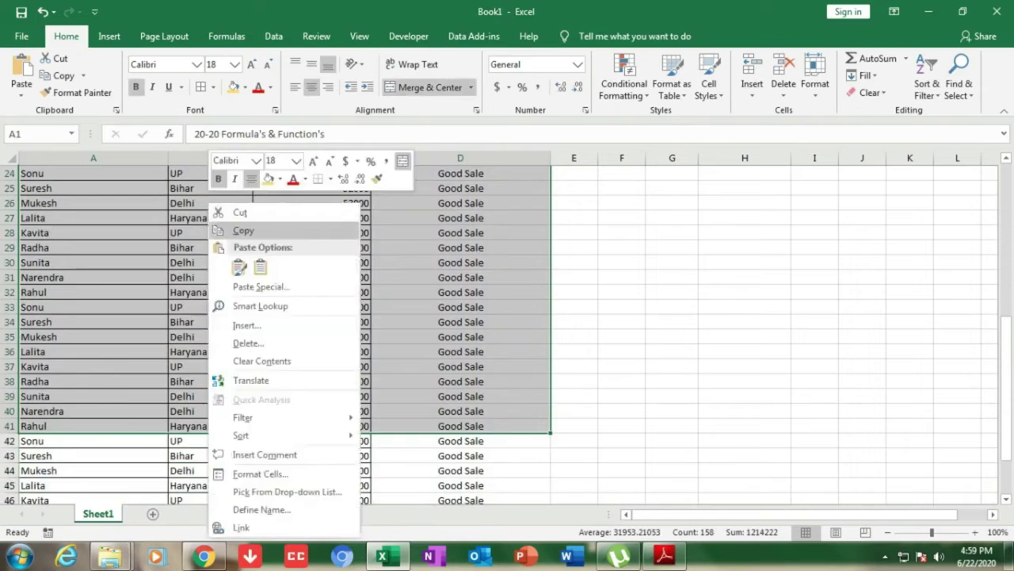
click(237, 230)
scroll(237, 229, up, 8)
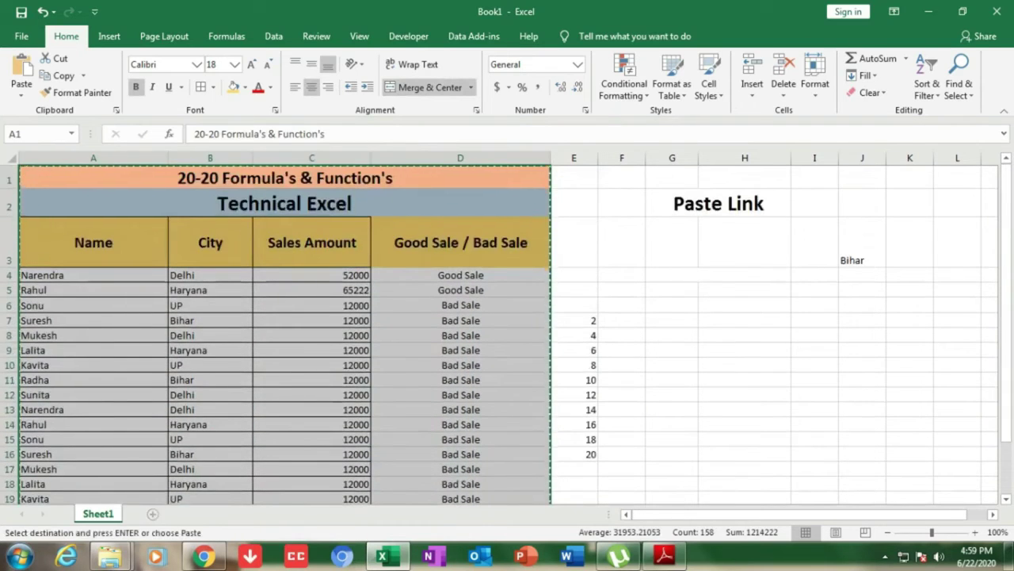
Add Sheet2 and paste the table there as links to Sheet1 via Paste Special.
key(shift+F11)
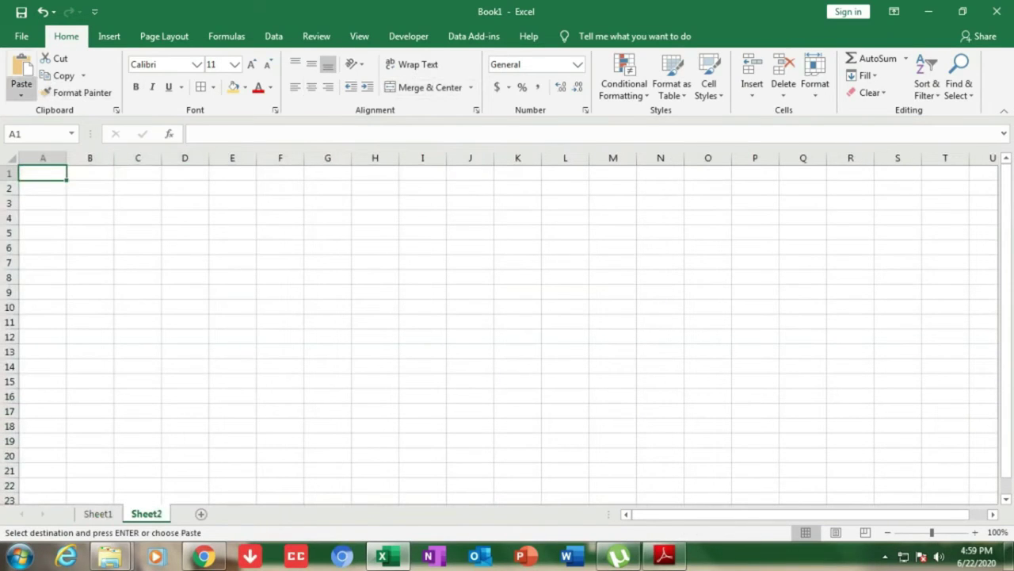
click(21, 88)
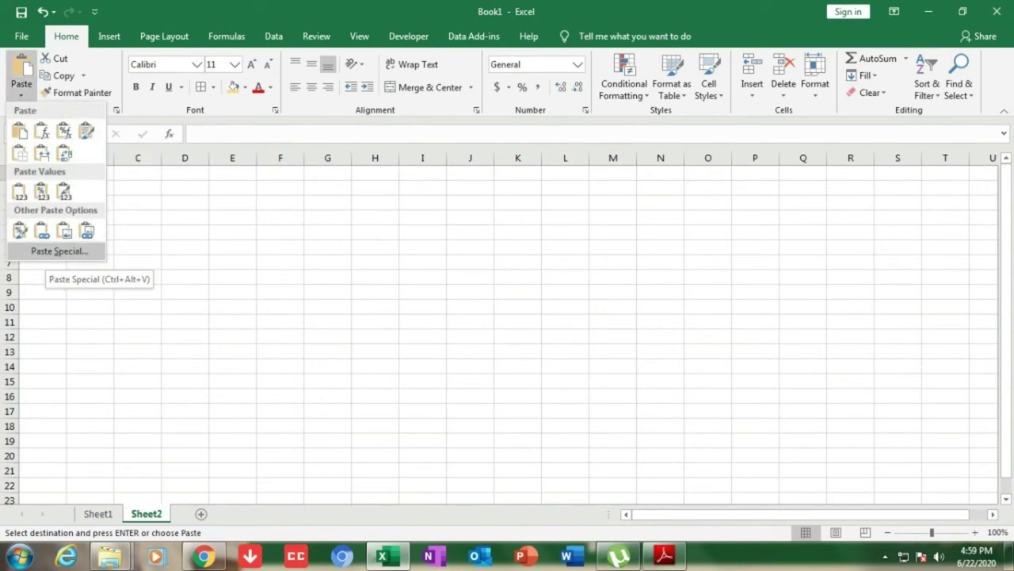
click(58, 250)
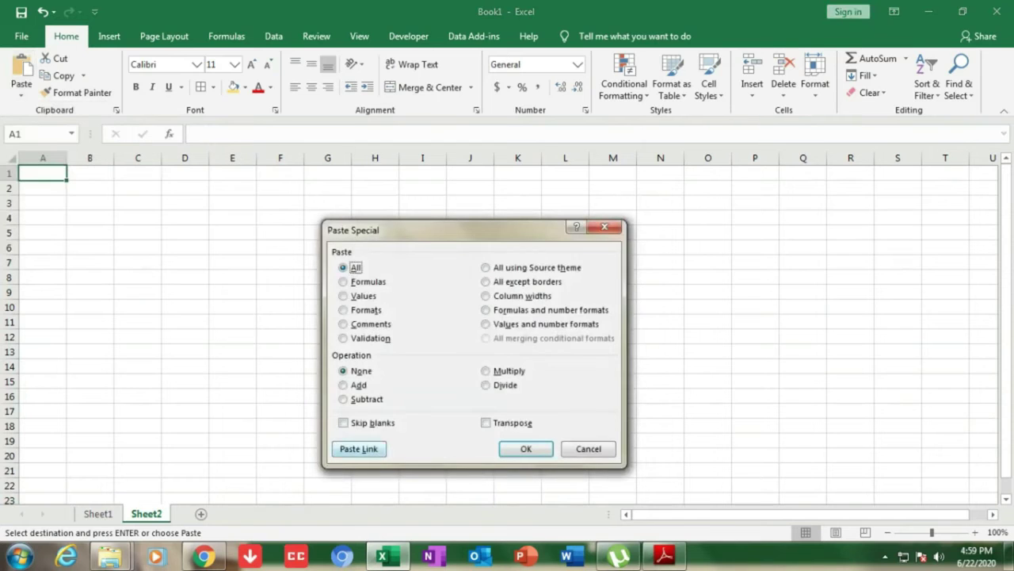
click(359, 449)
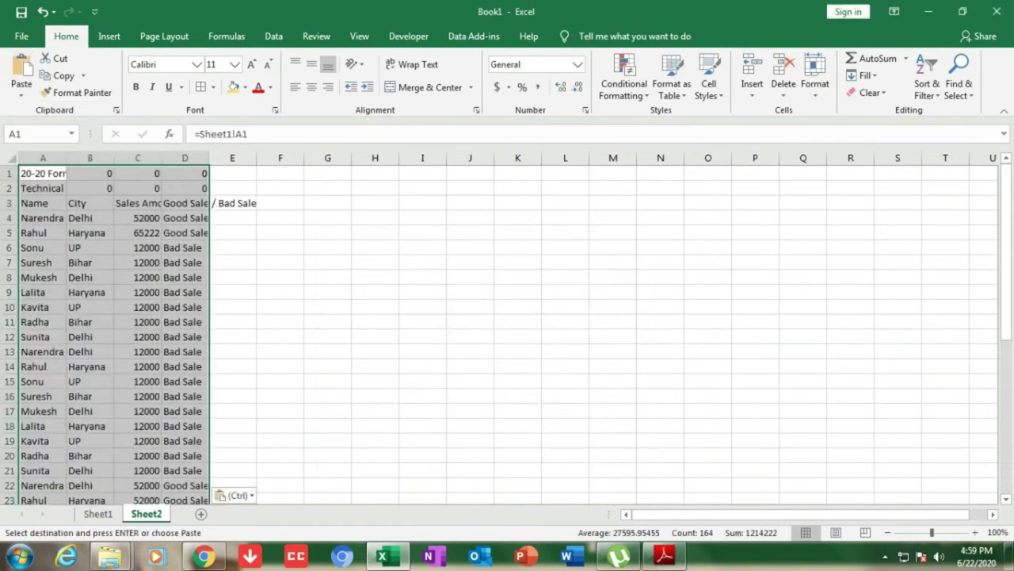
click(280, 307)
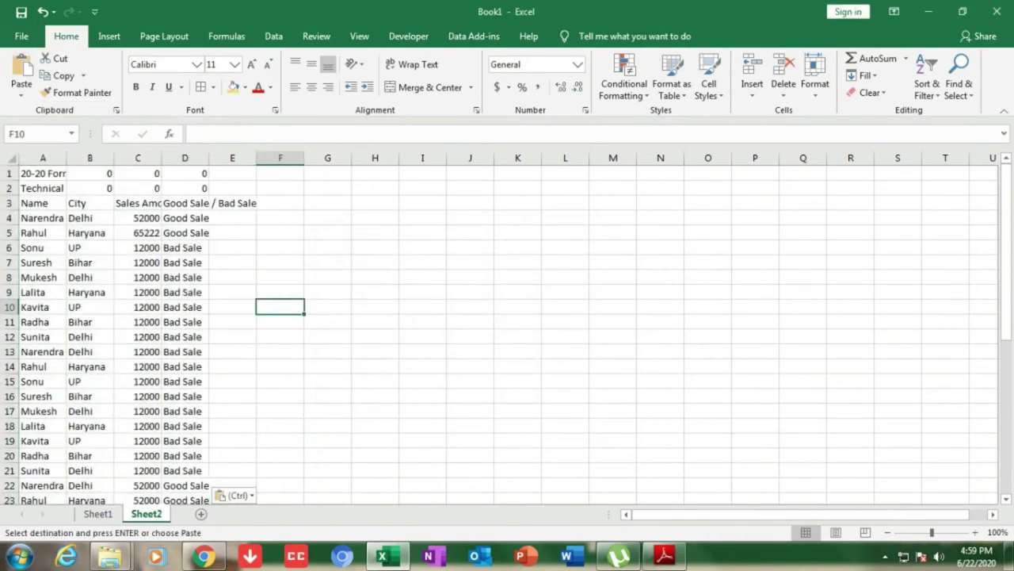
Widen columns A, C, D and E on Sheet2 so titles and Sales Amount show fully.
drag(66, 158, 228, 158)
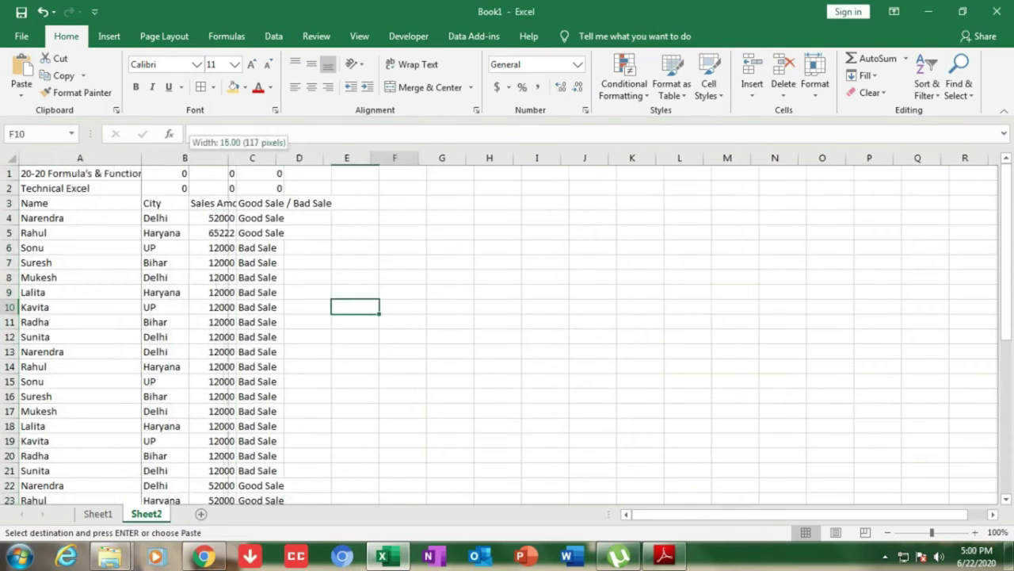
drag(298, 158, 347, 158)
drag(275, 158, 341, 158)
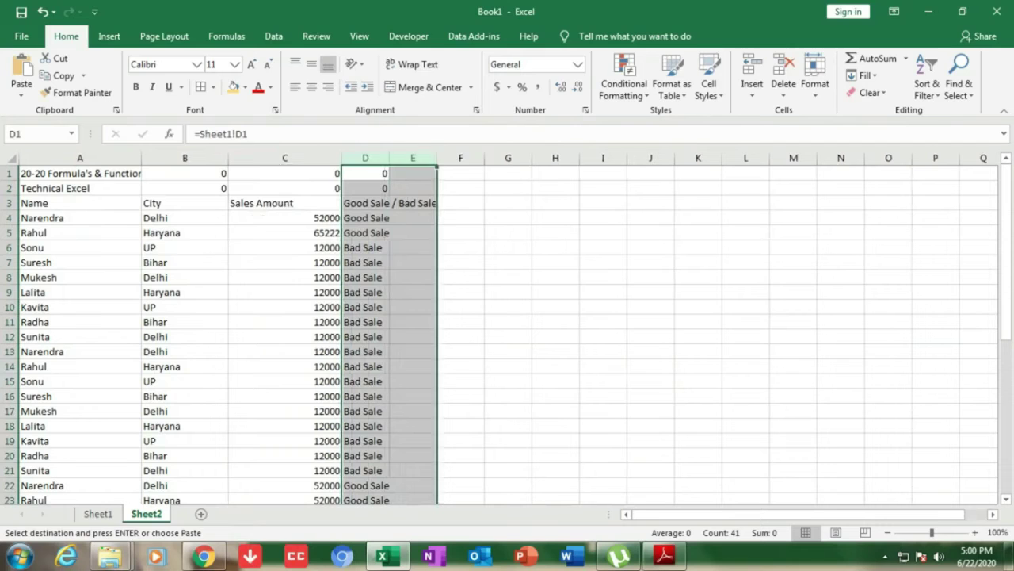
drag(389, 158, 436, 157)
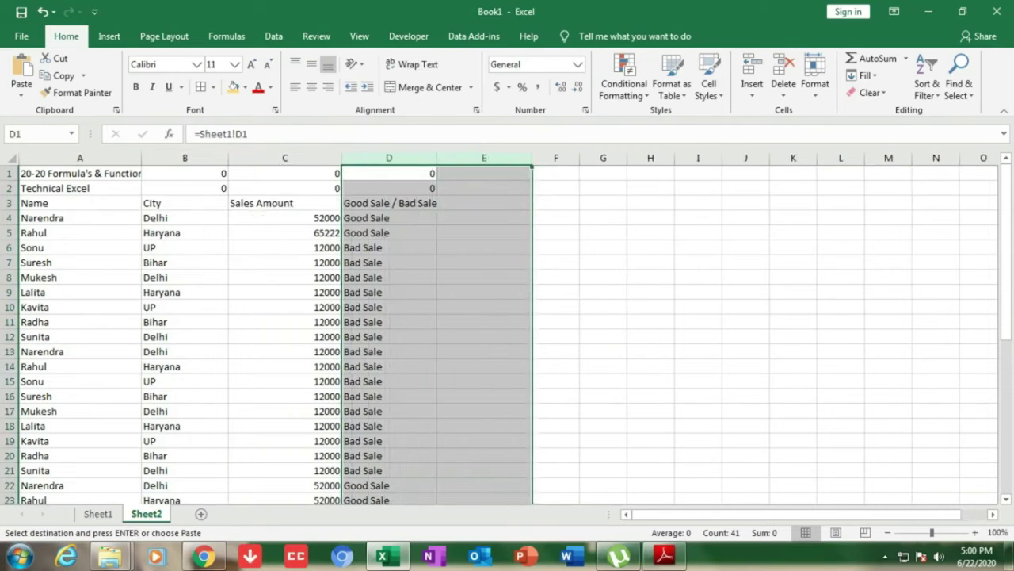
click(284, 277)
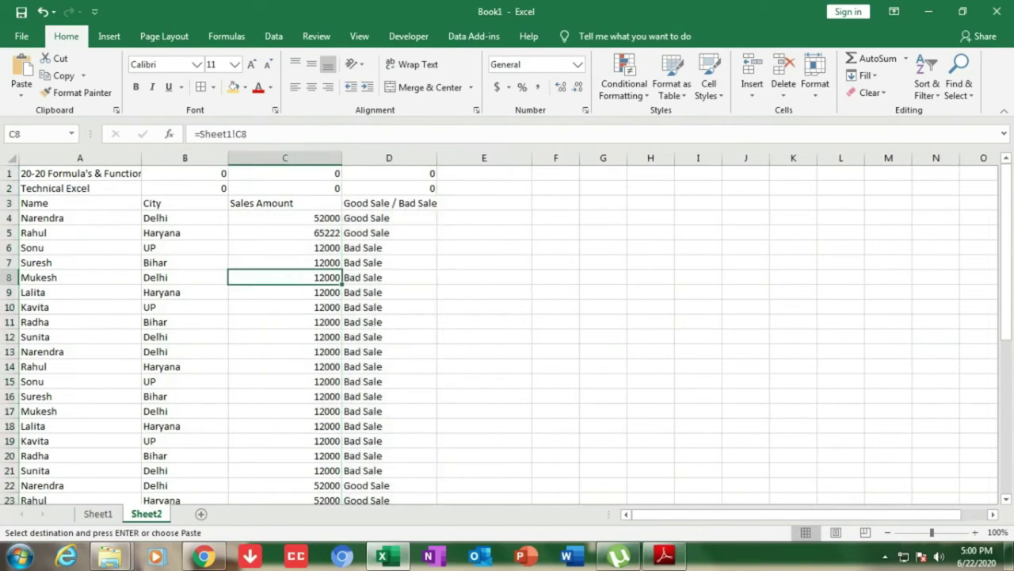
Back on Sheet1, replace the first name in A4 with a new salesperson's name.
click(98, 514)
double_click(33, 349)
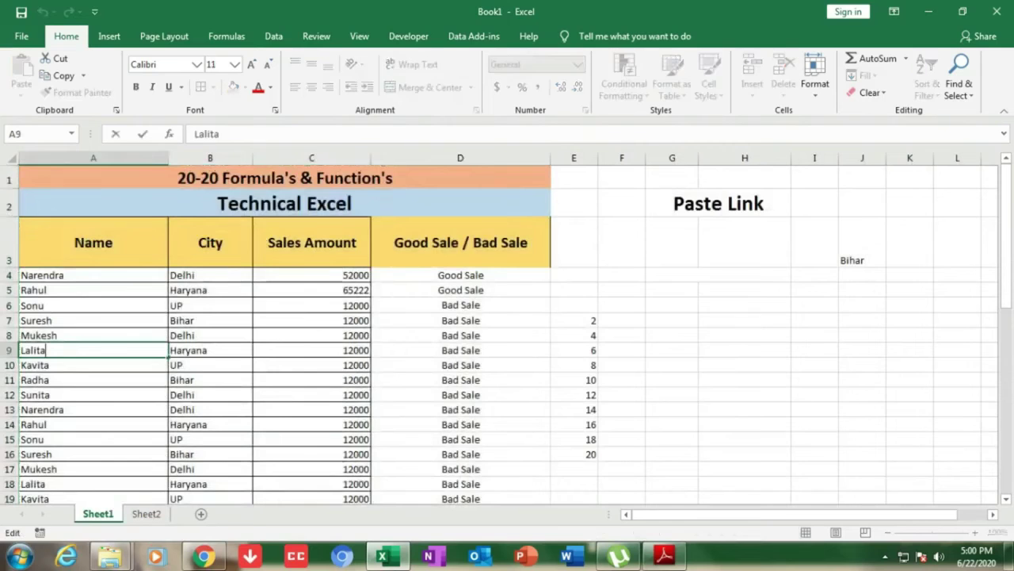
click(210, 349)
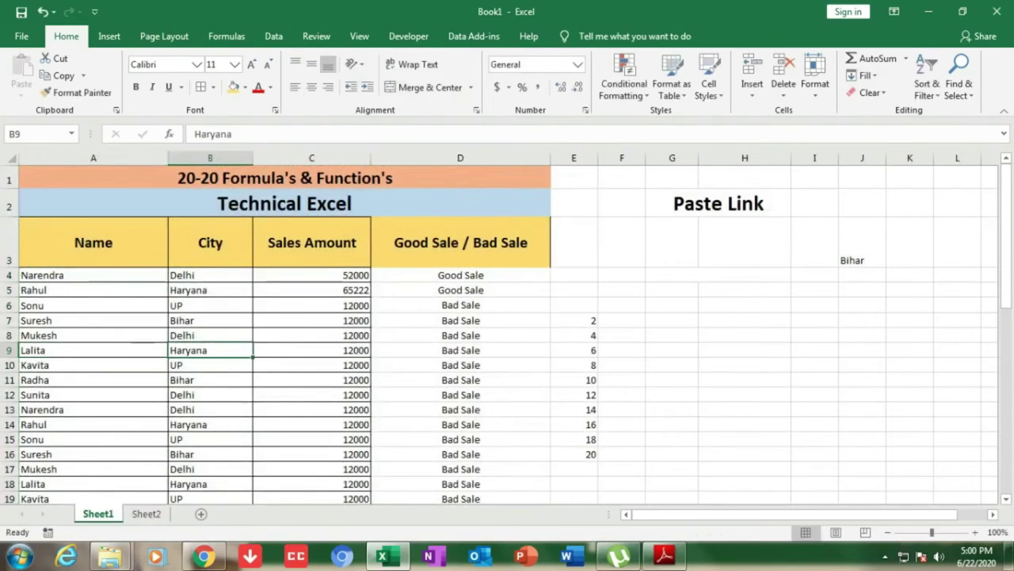
click(93, 275)
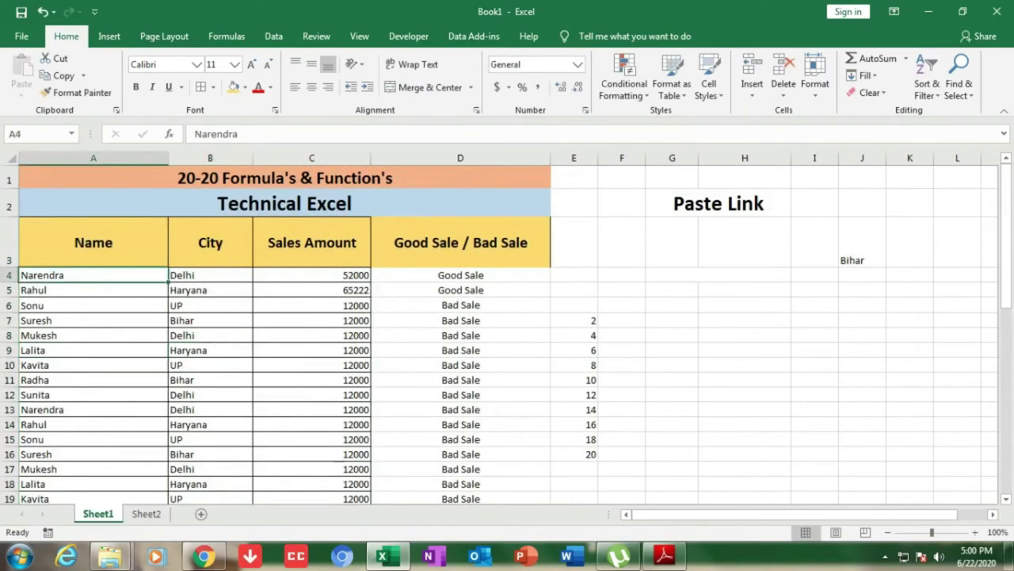
text(sg)
key(BackSpace)
key(BackSpace)
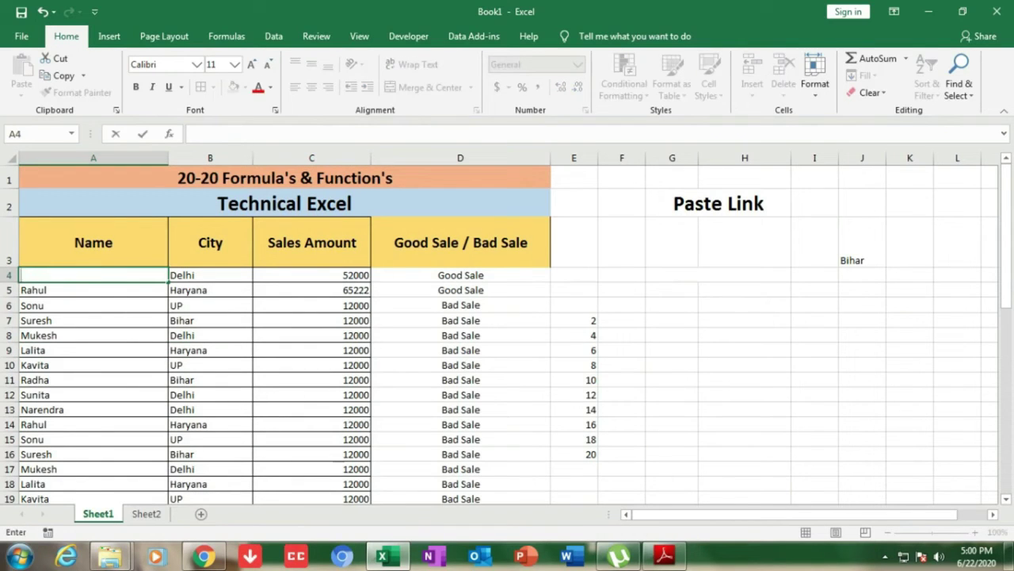
text(dH)
key(BackSpace)
key(BackSpace)
text(d)
key(BackSpace)
text(Dhar)
text(mendra)
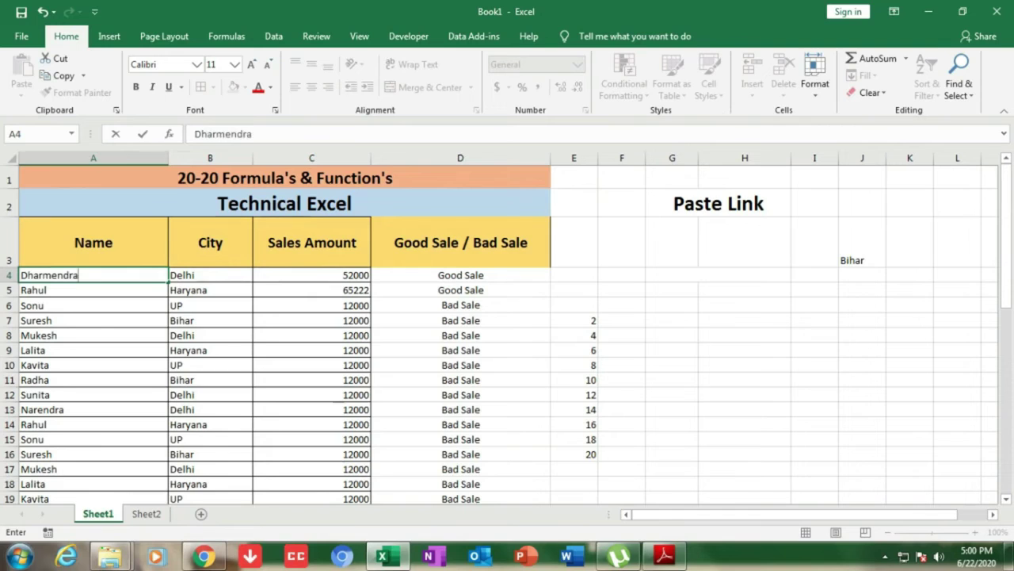
Enter 'up' as the city in B4 and check the linked copy on Sheet2.
key(Tab)
text(up)
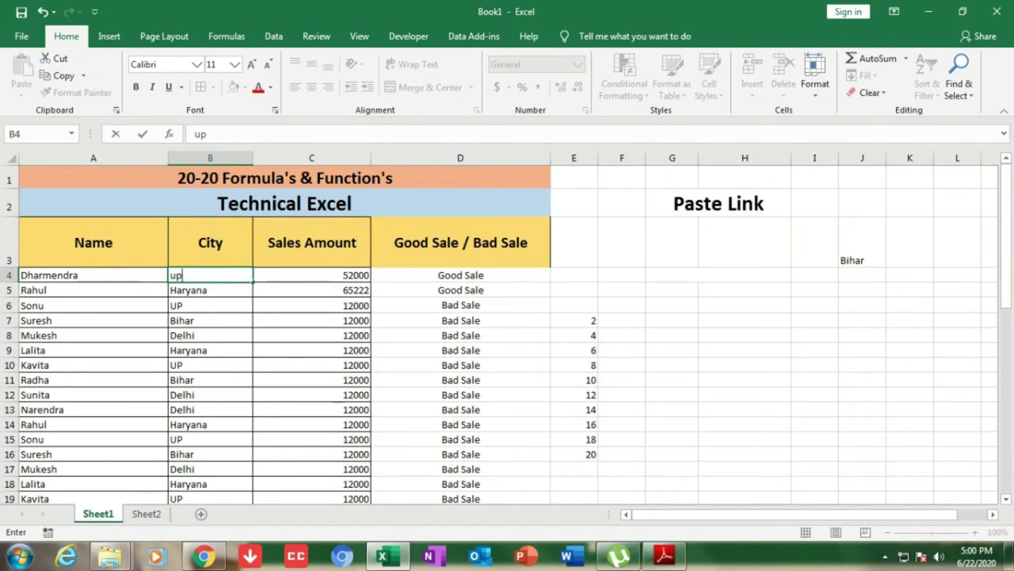
click(146, 514)
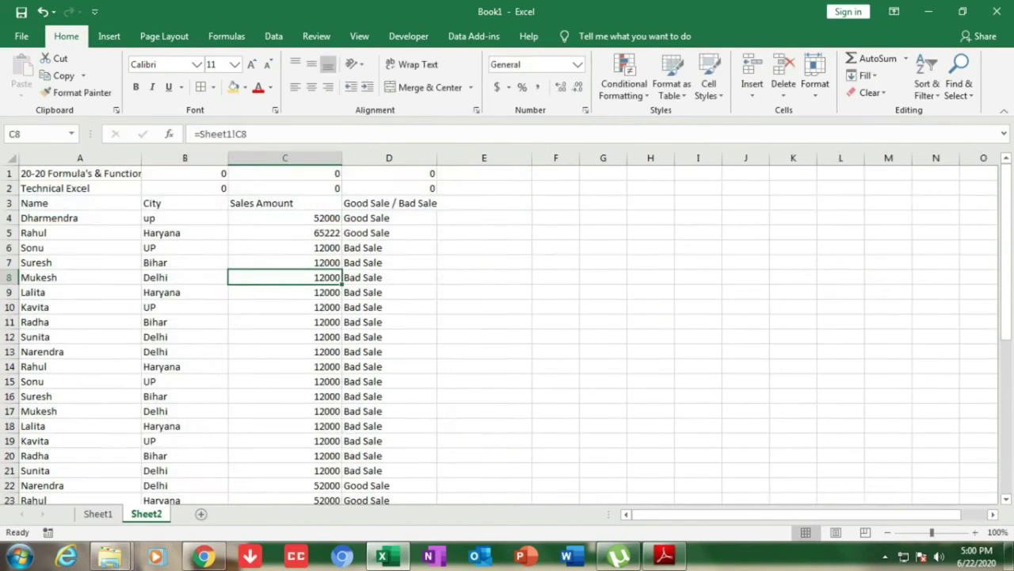
click(184, 291)
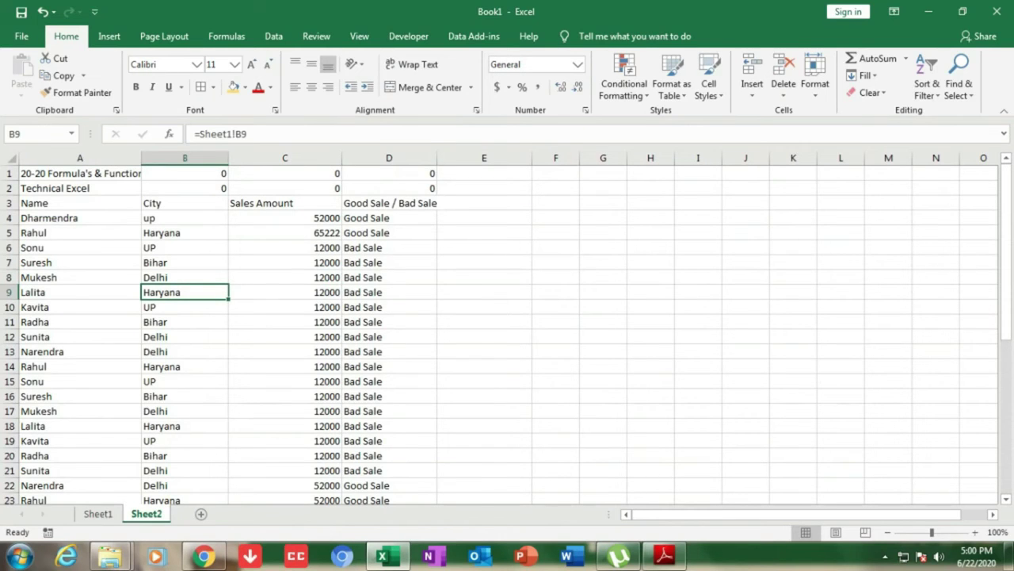
click(99, 514)
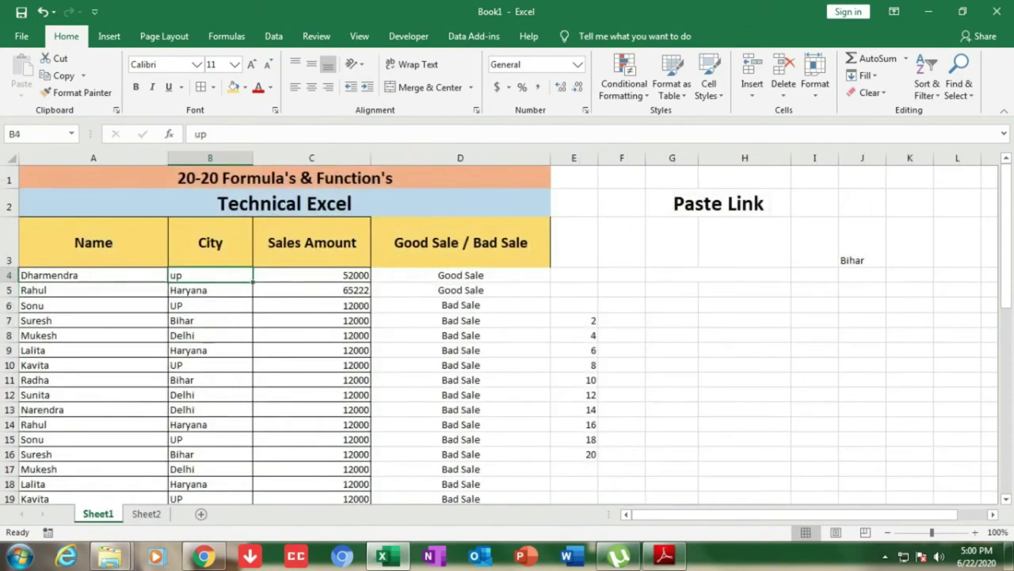
click(312, 290)
Set the first sales amount in C4 to 12000 and confirm Sheet2 mirrors it.
click(312, 275)
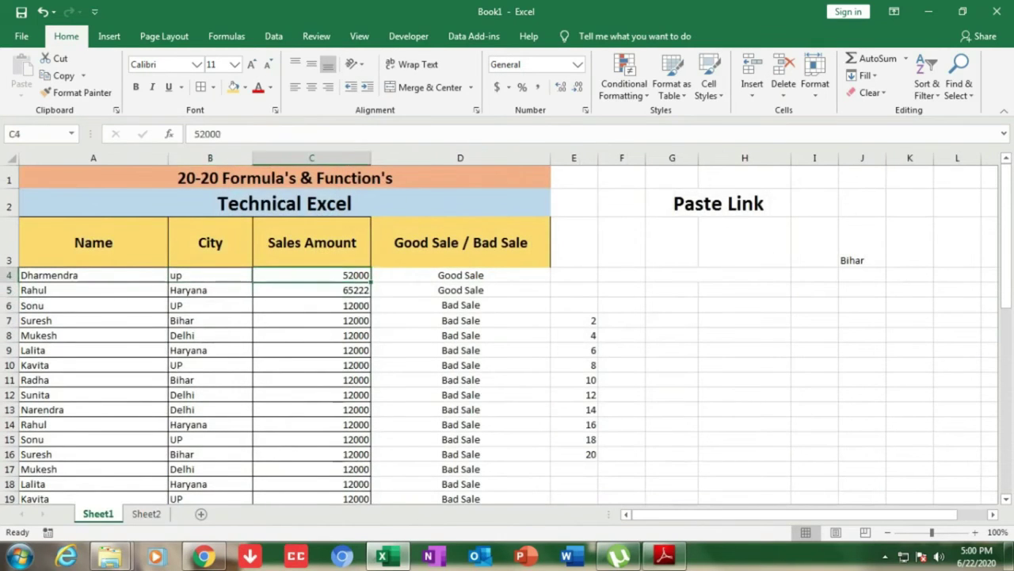
text(12000)
key(Return)
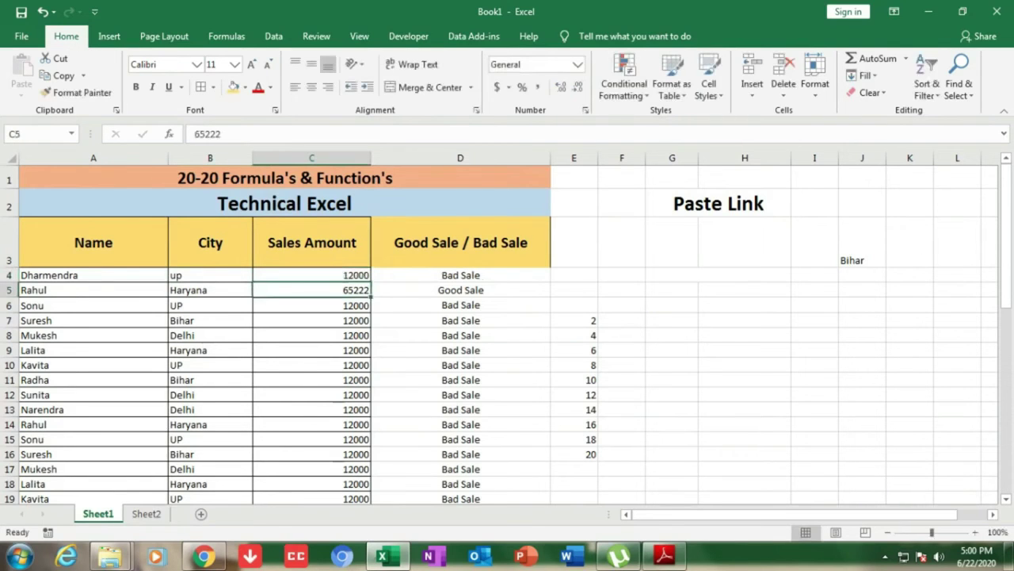
click(146, 514)
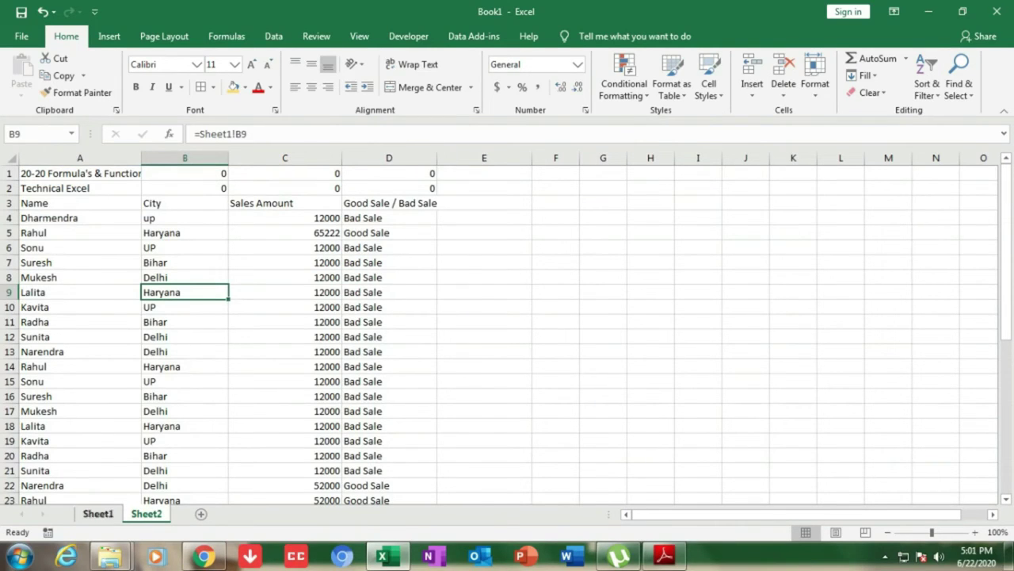
click(98, 513)
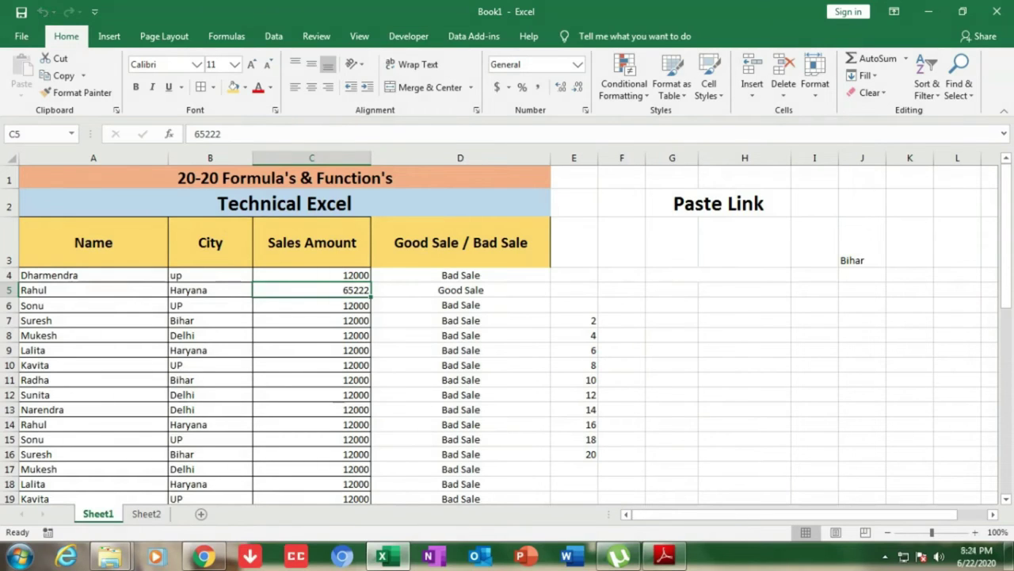
Replace the 'Paste Link' heading in merged cell G2 with 'Format Painter'.
click(718, 203)
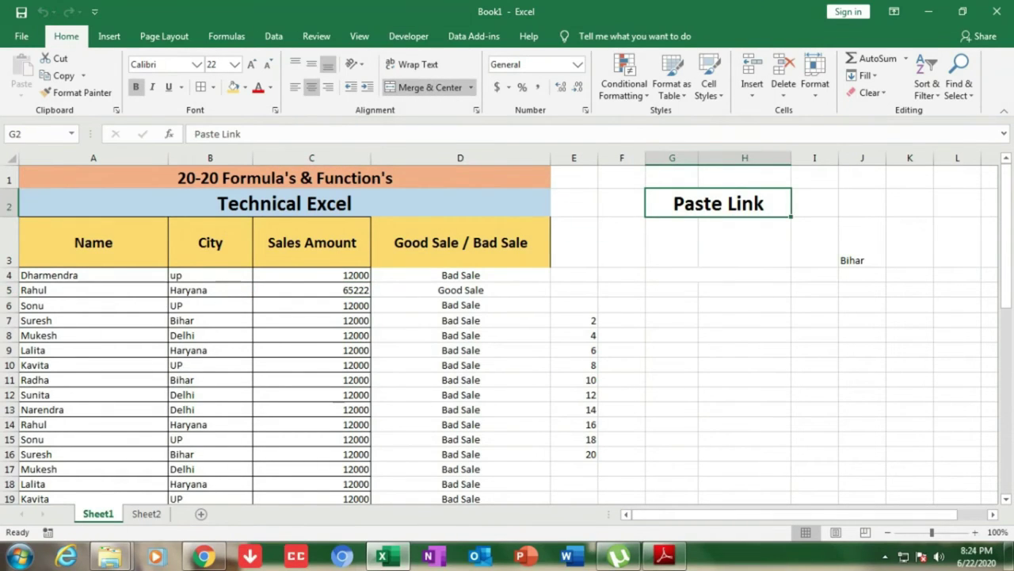
text(For)
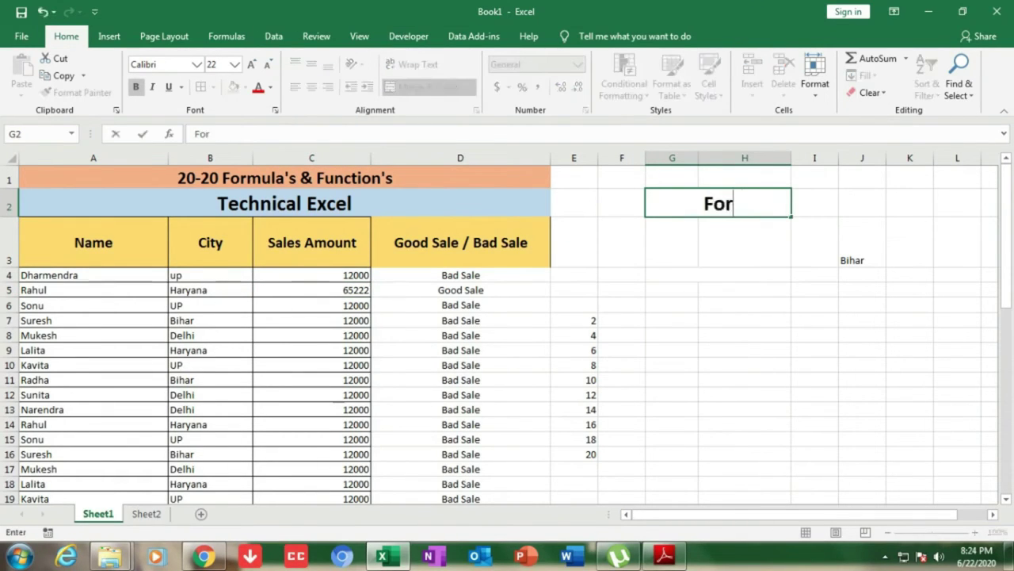
text(mat)
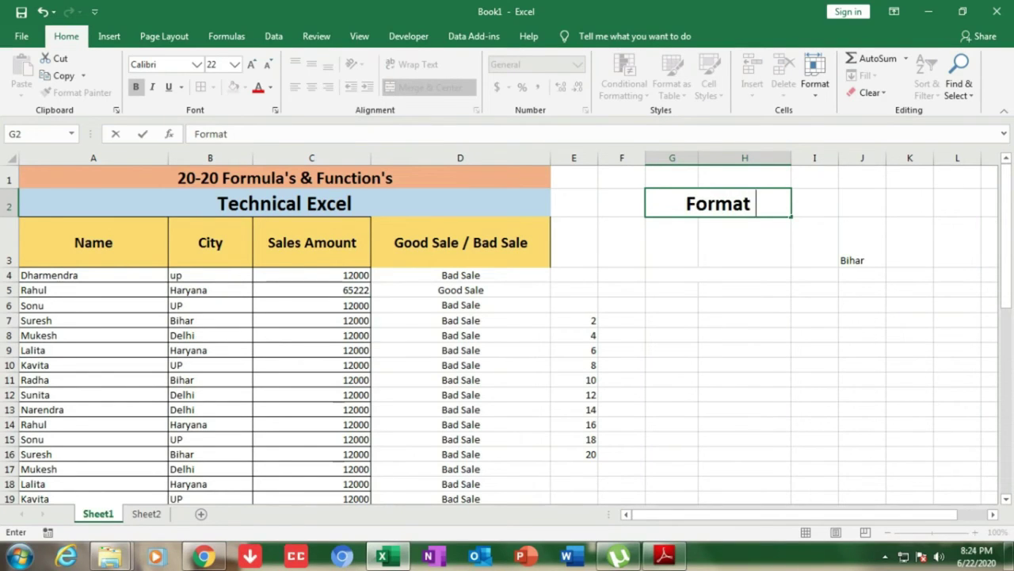
text( Painter)
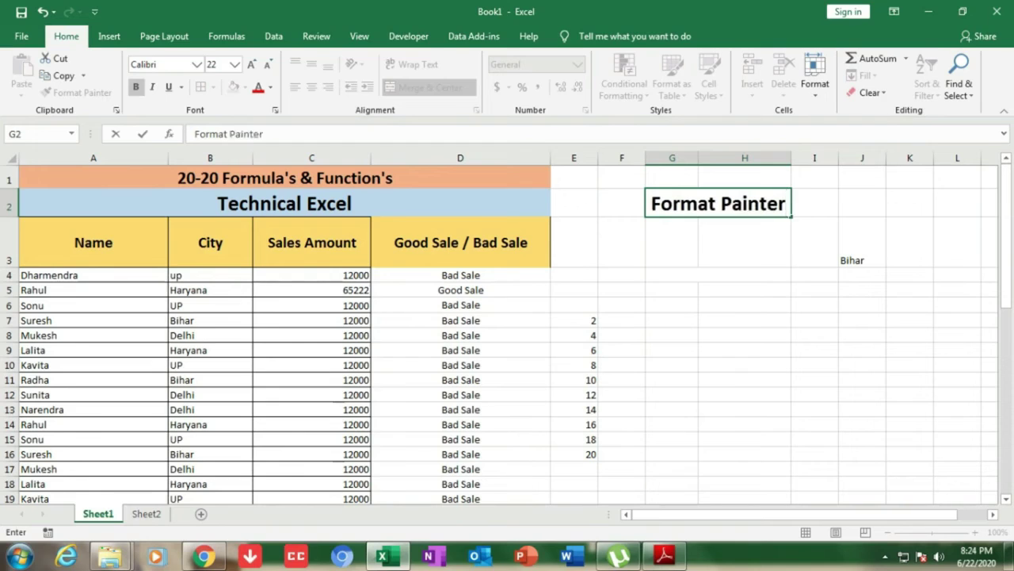
key(Return)
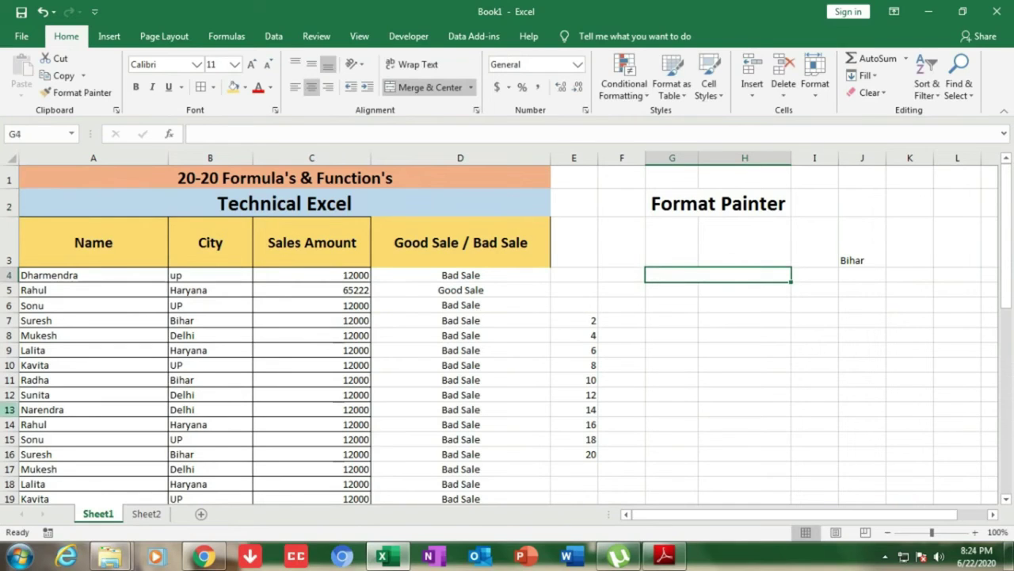
Make J5 bold, 18-point with green fill, widen column J, and copy its format with Format Painter.
click(862, 289)
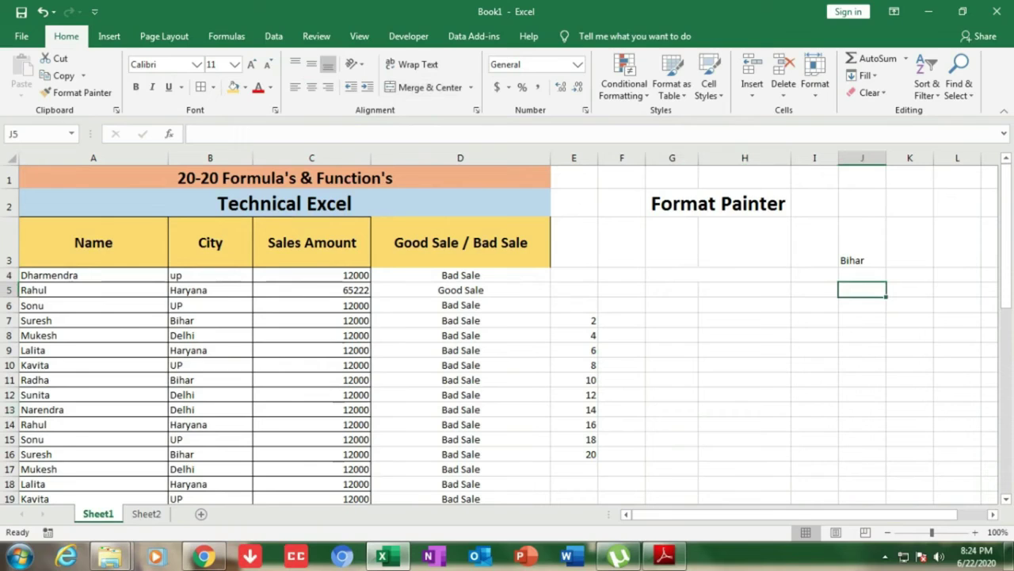
click(135, 87)
click(251, 64)
click(251, 64)
click(251, 64)
click(251, 63)
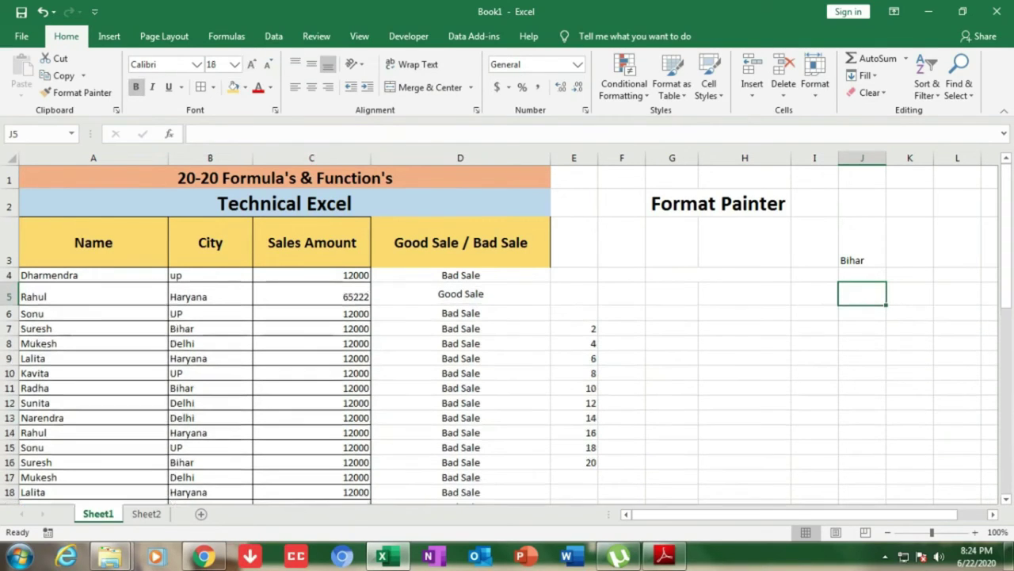
drag(886, 157, 912, 157)
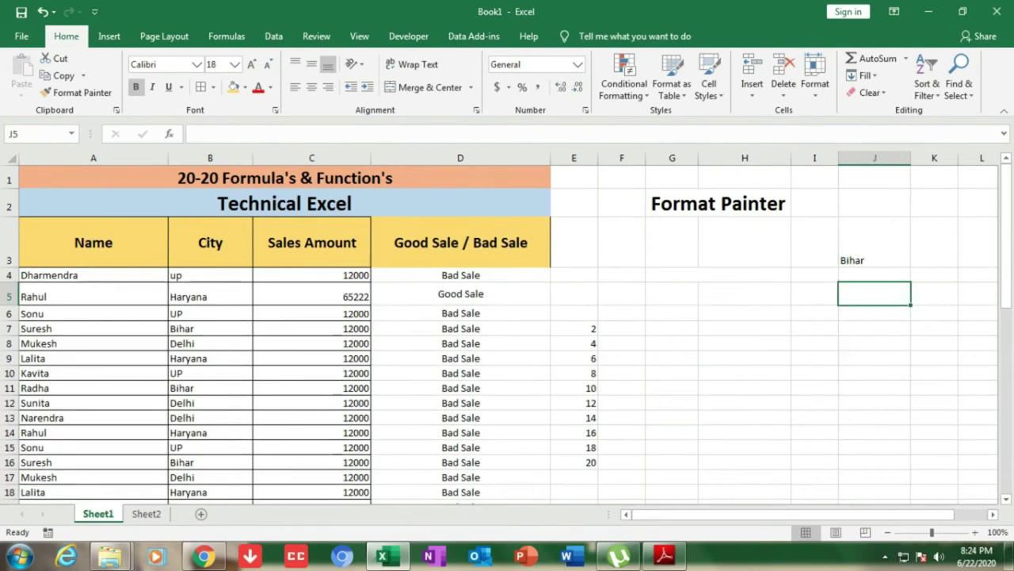
click(245, 87)
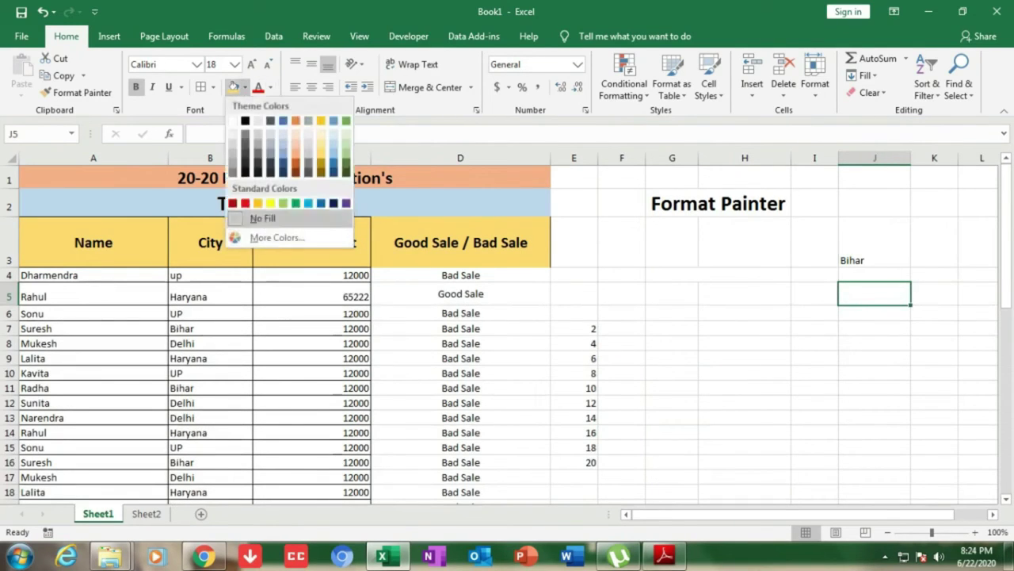
click(245, 87)
click(234, 88)
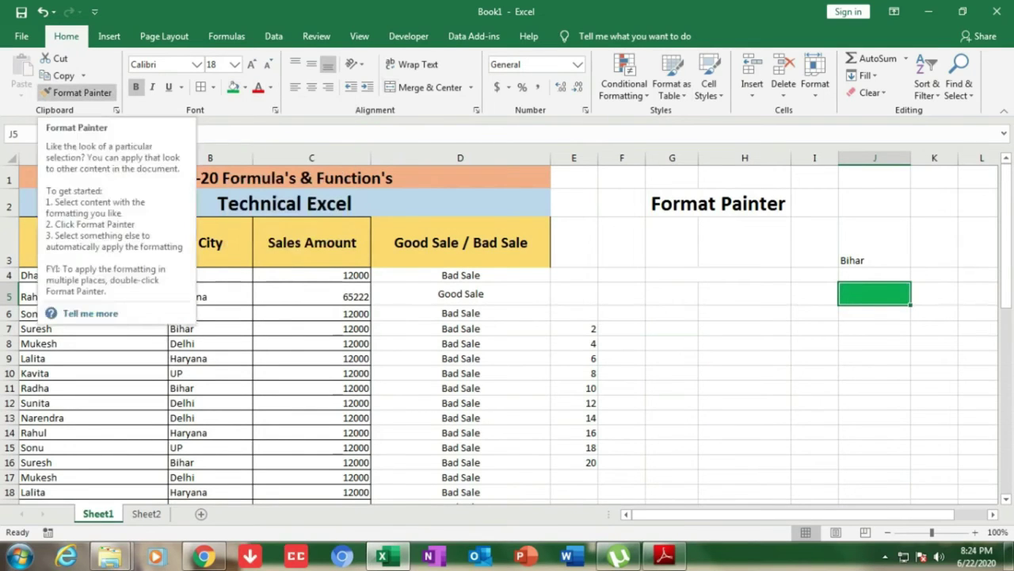
click(77, 92)
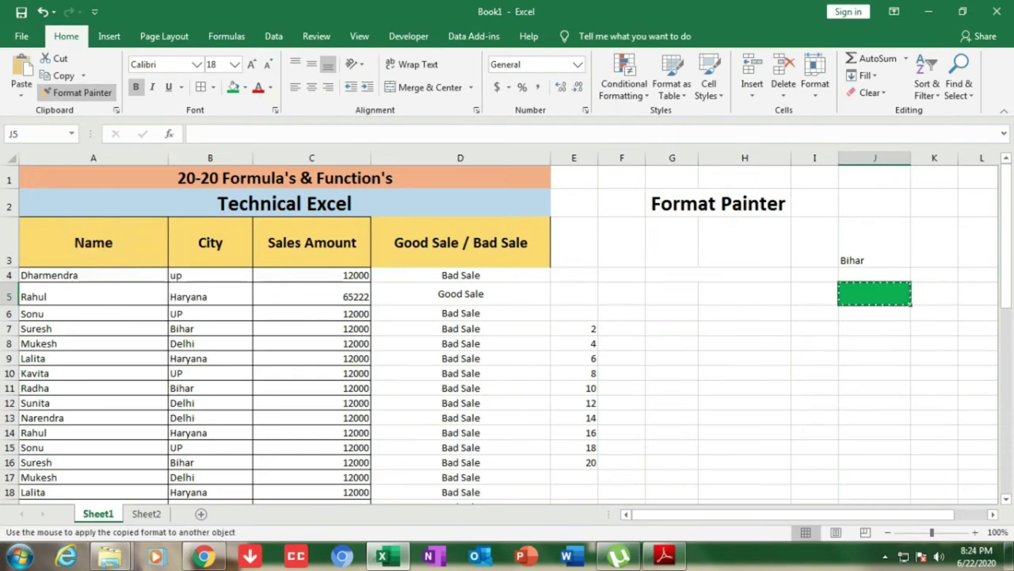
Paint J5's green bold format onto name and city cells A6, A10, A14, B23, B29, B35, A33 and A27.
click(93, 312)
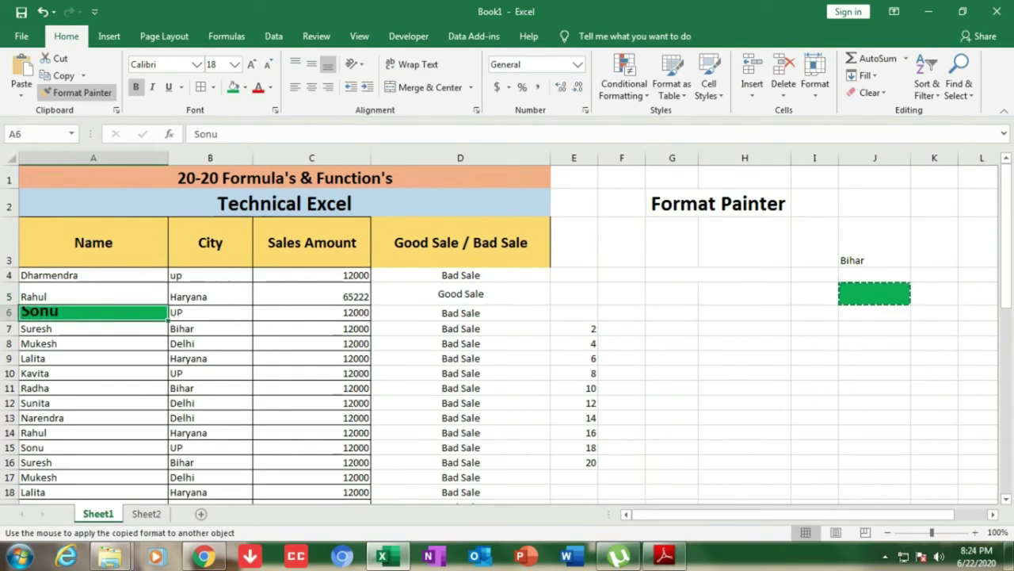
click(92, 373)
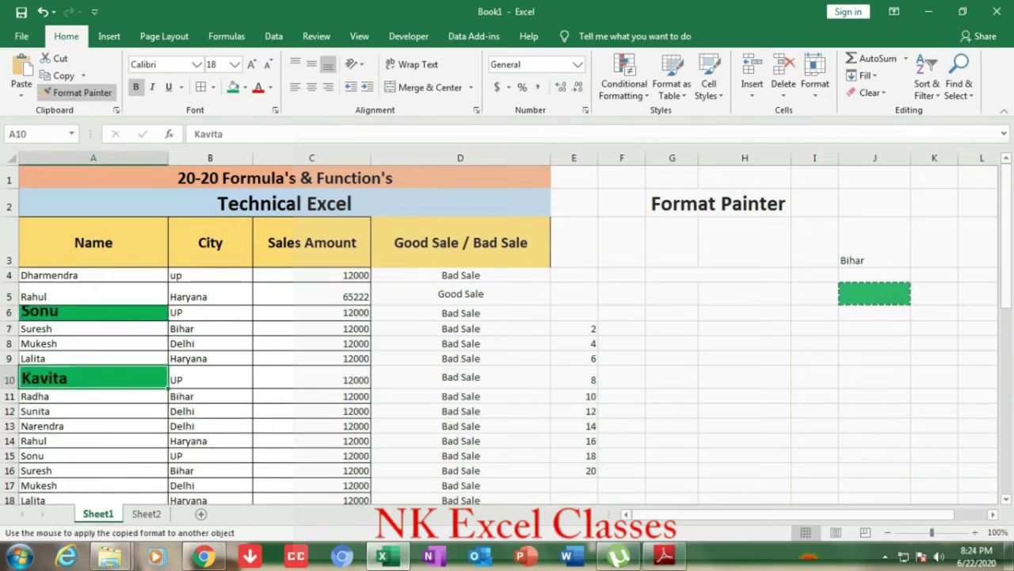
click(92, 441)
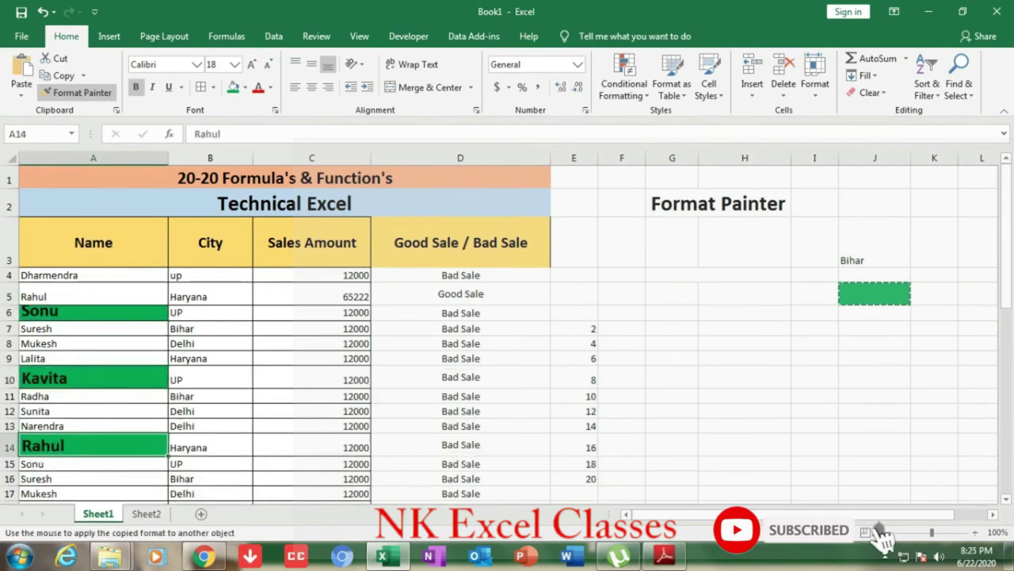
scroll(507, 333, down, 3)
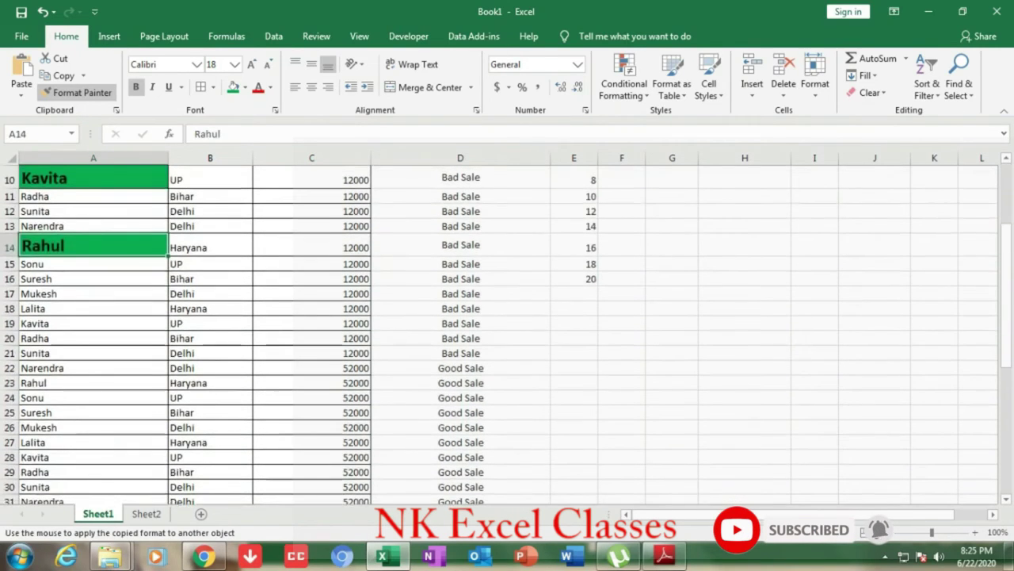
click(210, 383)
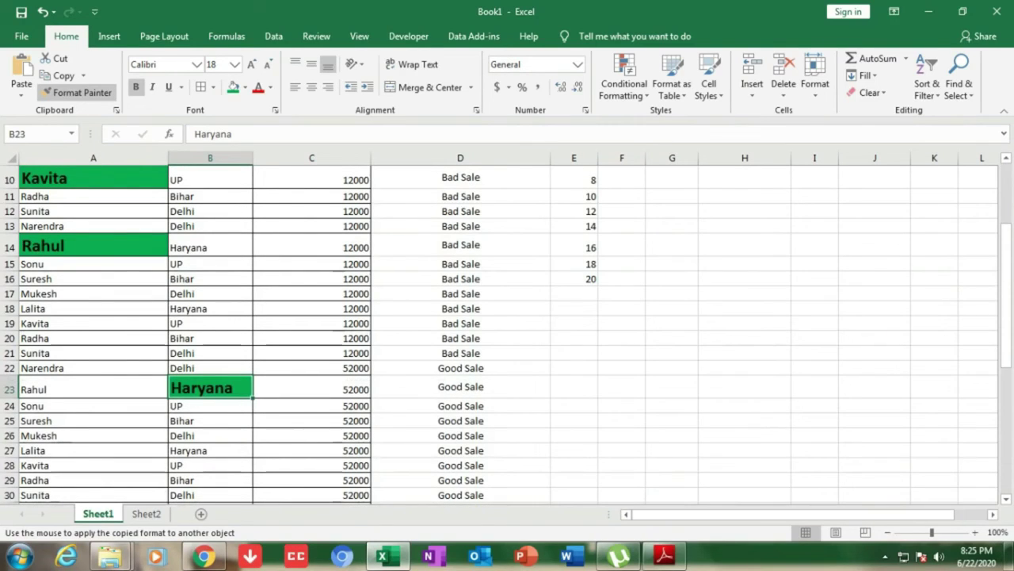
scroll(508, 332, down, 1)
scroll(507, 333, down, 1)
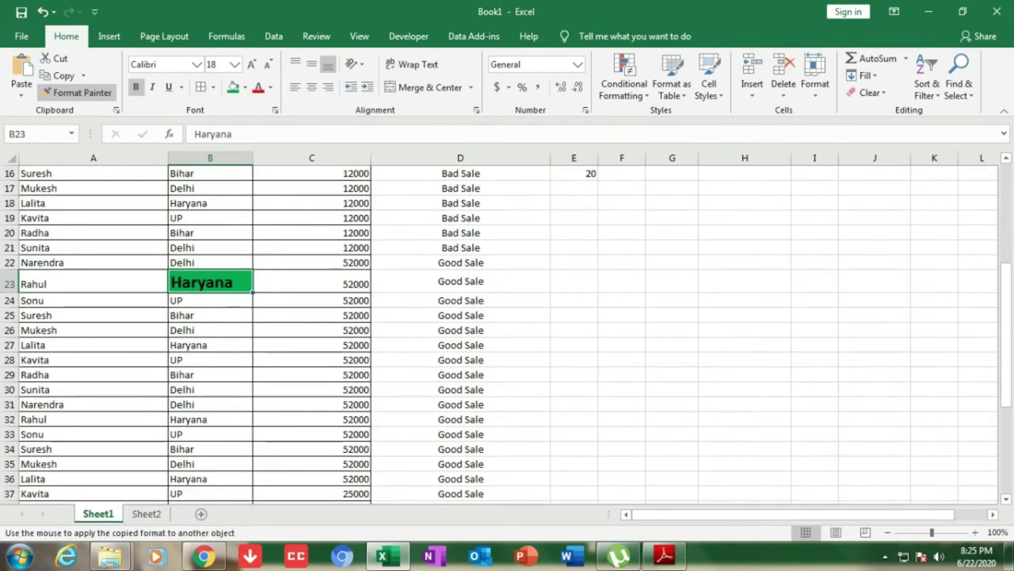
click(210, 374)
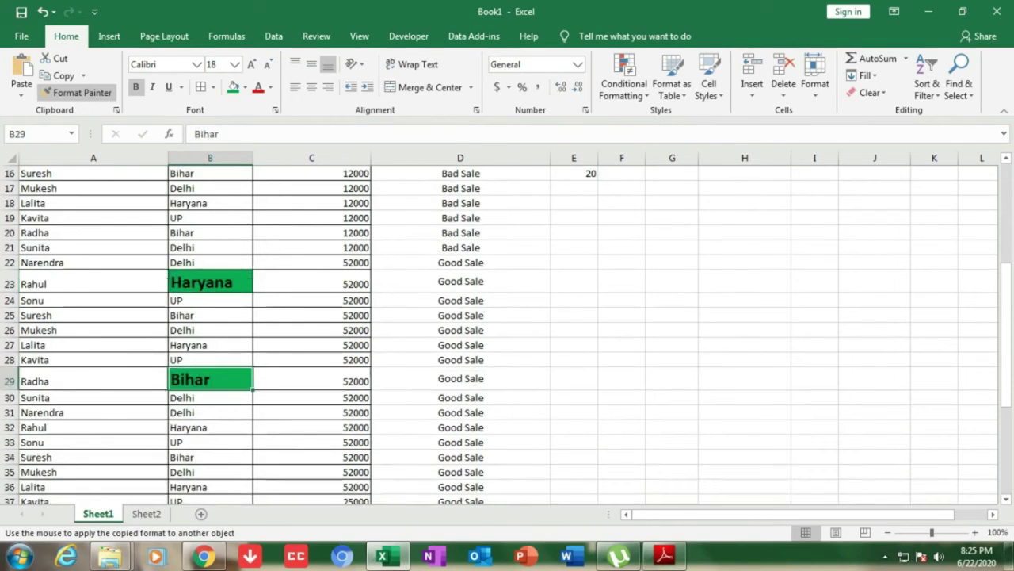
click(210, 472)
click(93, 443)
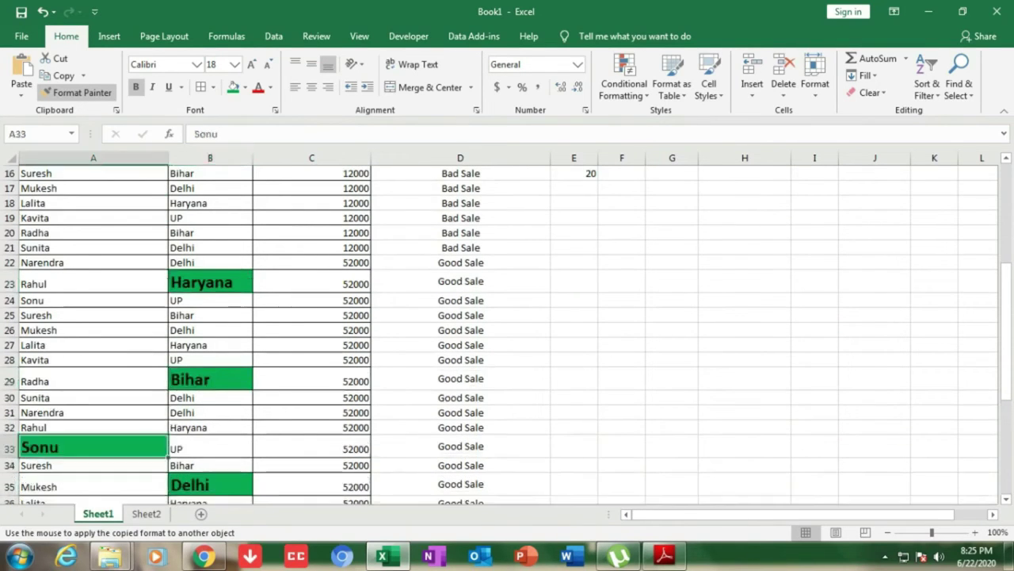
click(93, 345)
Paint the green bold format onto sale labels D23 and D17 and amounts C16 and C14.
scroll(507, 329, down, 3)
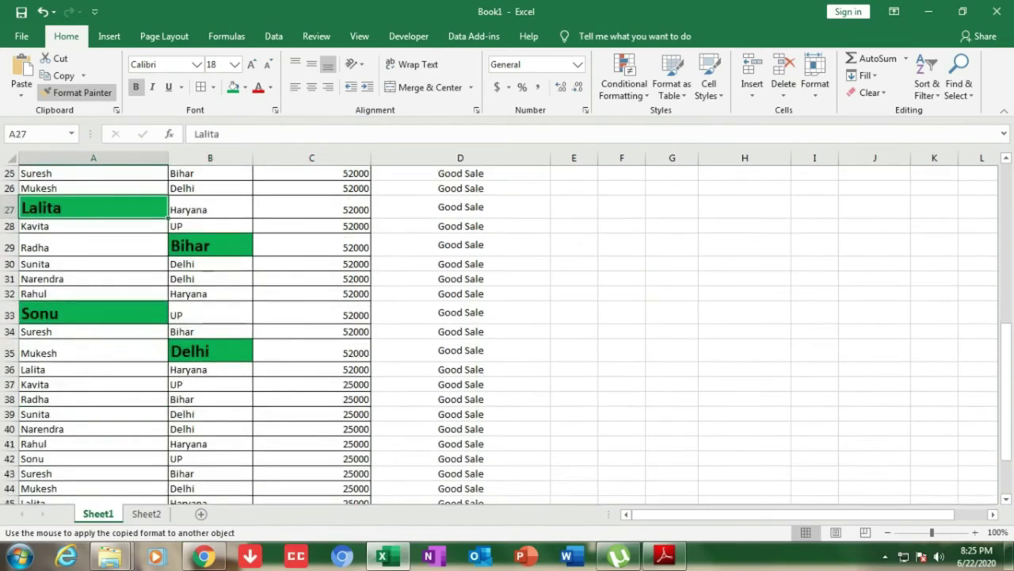
scroll(507, 329, up, 4)
click(461, 334)
click(461, 241)
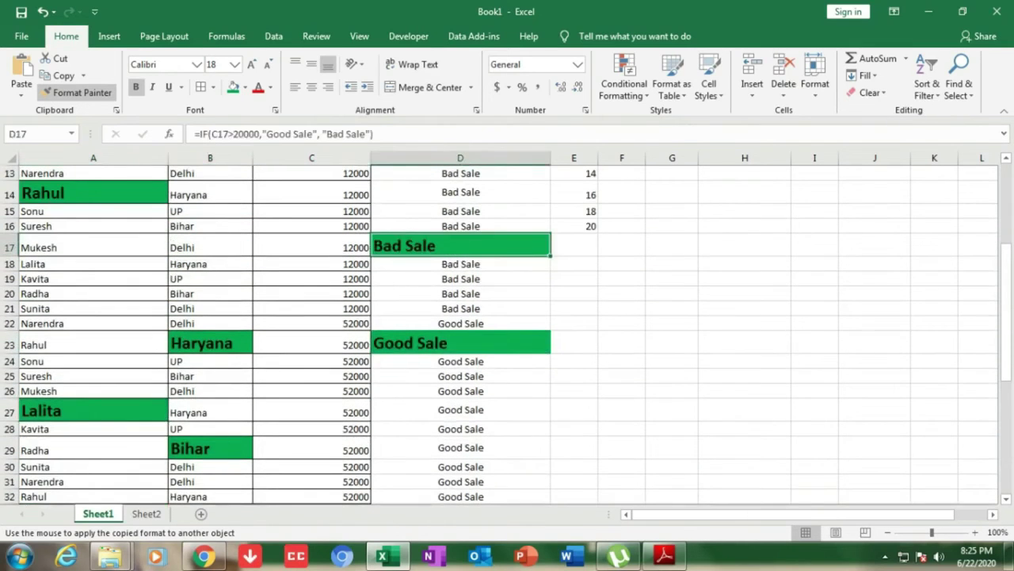
click(312, 229)
click(312, 192)
Paint the green bold format onto A39, C39, C46, A45, and the 65222 amount in C5.
scroll(507, 328, down, 3)
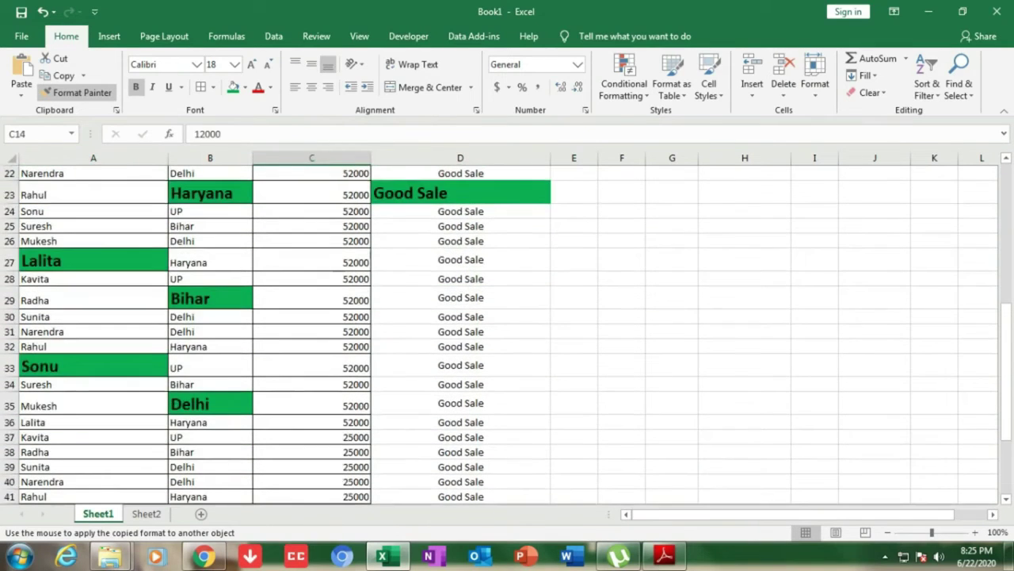
click(93, 471)
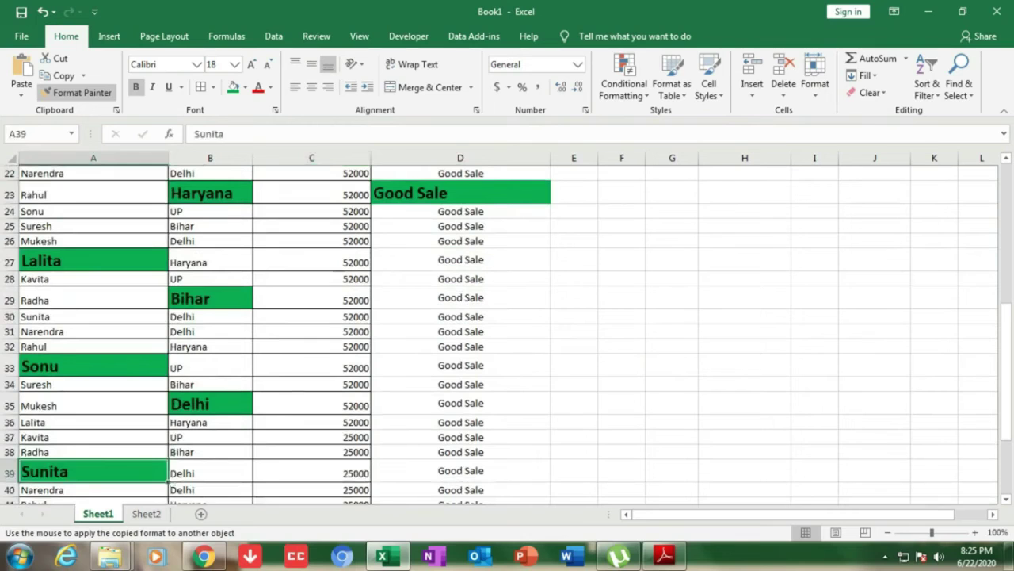
click(312, 472)
scroll(507, 329, down, 4)
click(312, 373)
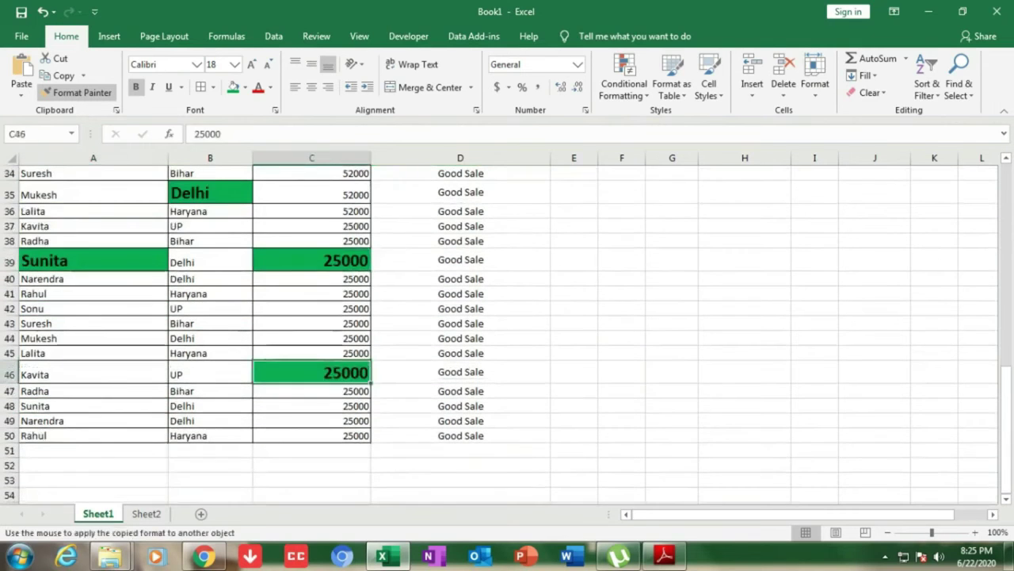
click(93, 353)
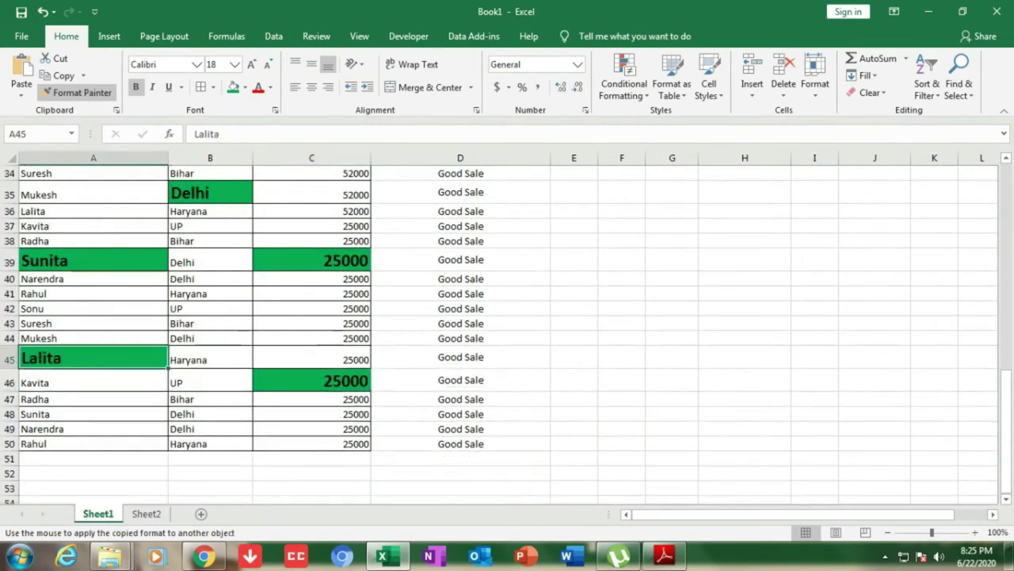
scroll(508, 329, up, 4)
scroll(507, 329, up, 7)
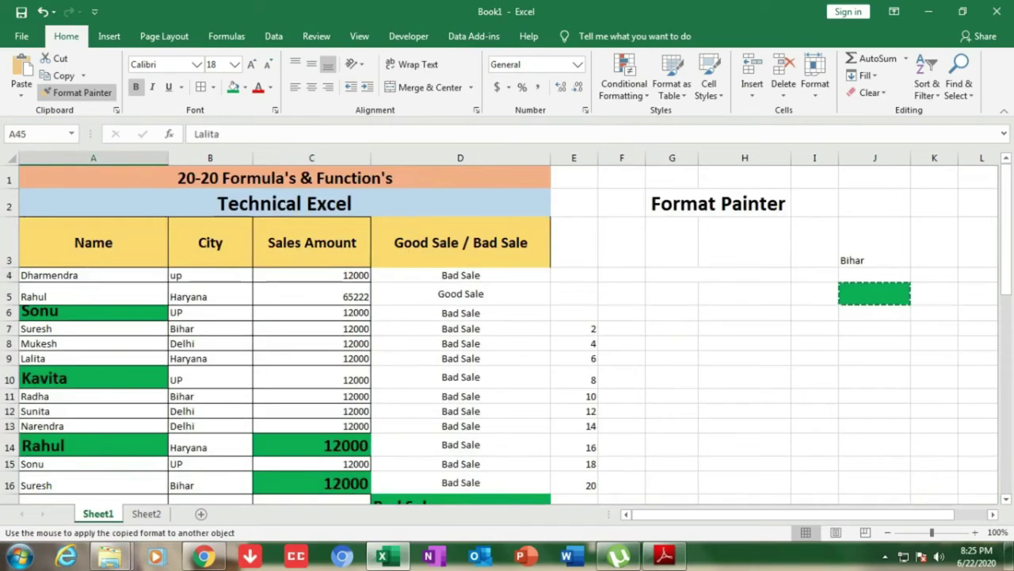
click(312, 294)
Apply the green bold format to the 12000 in C7 and turn Format Painter off.
click(311, 328)
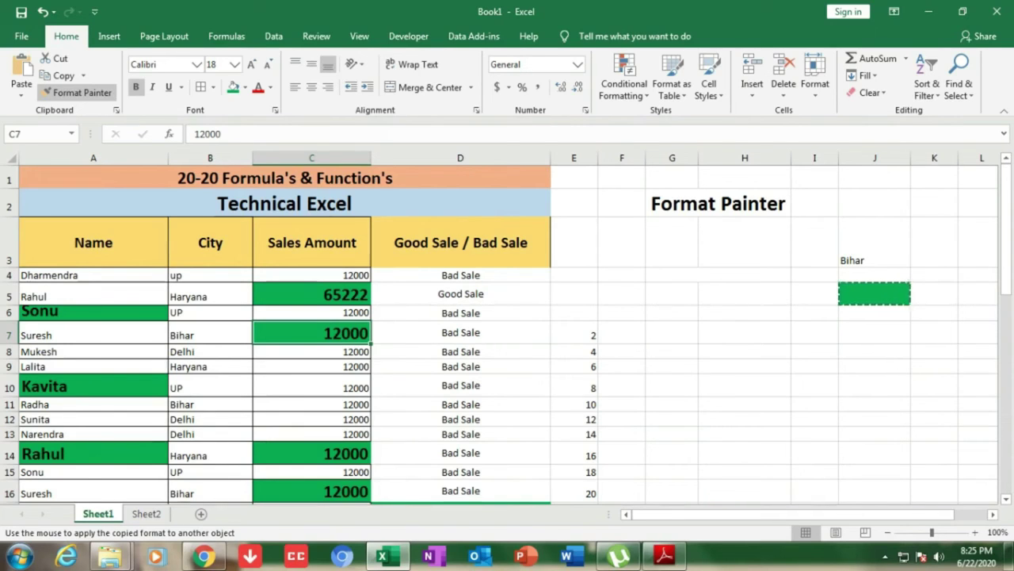
key(Escape)
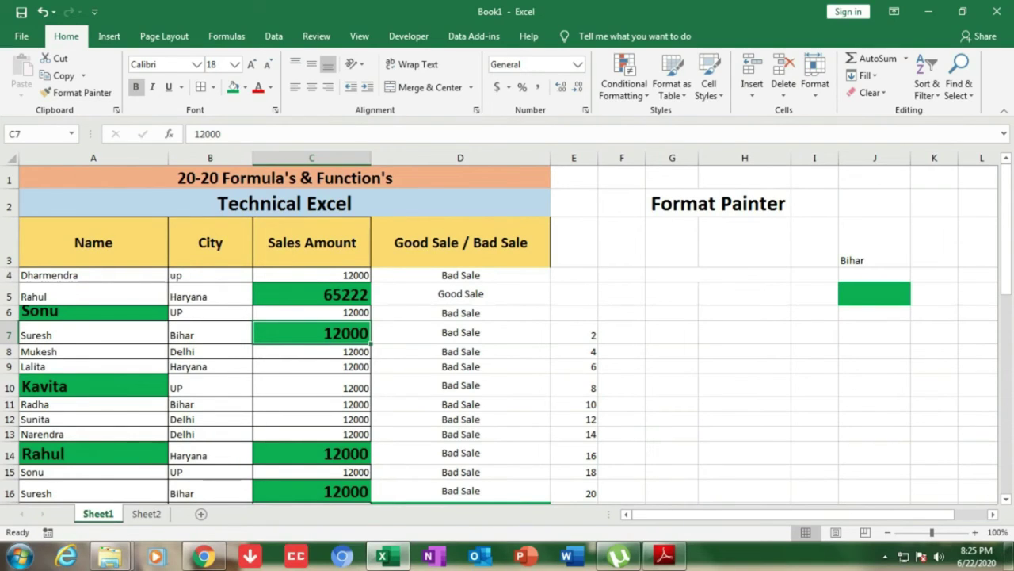
click(744, 366)
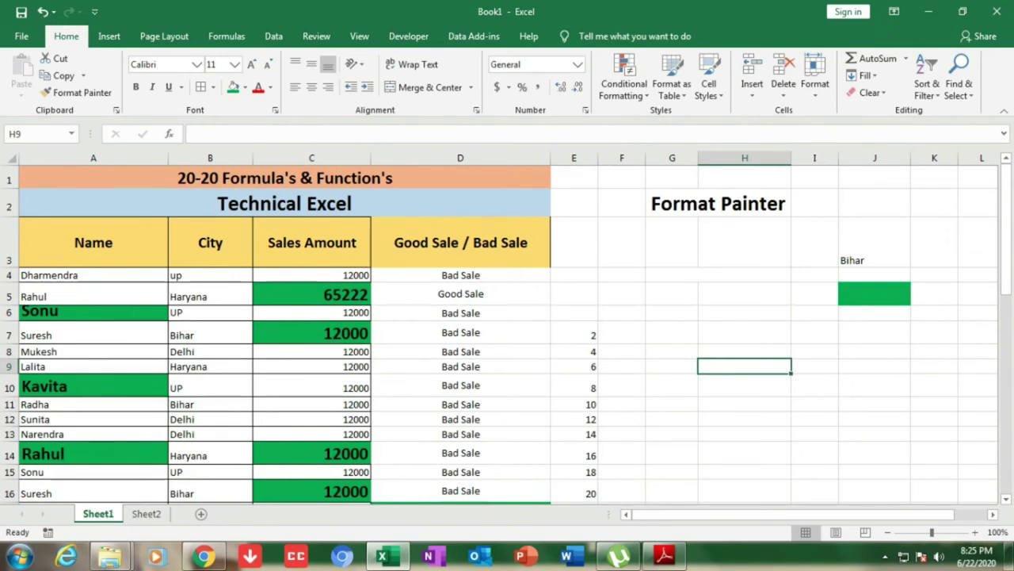
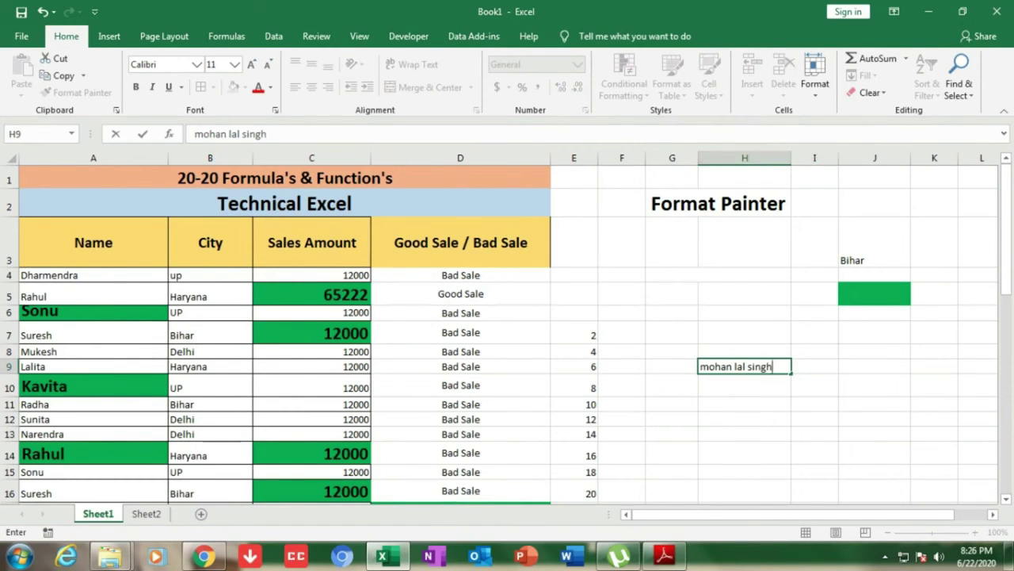
Enter a sample full name in H9 and a second sample name in I9.
key(Return)
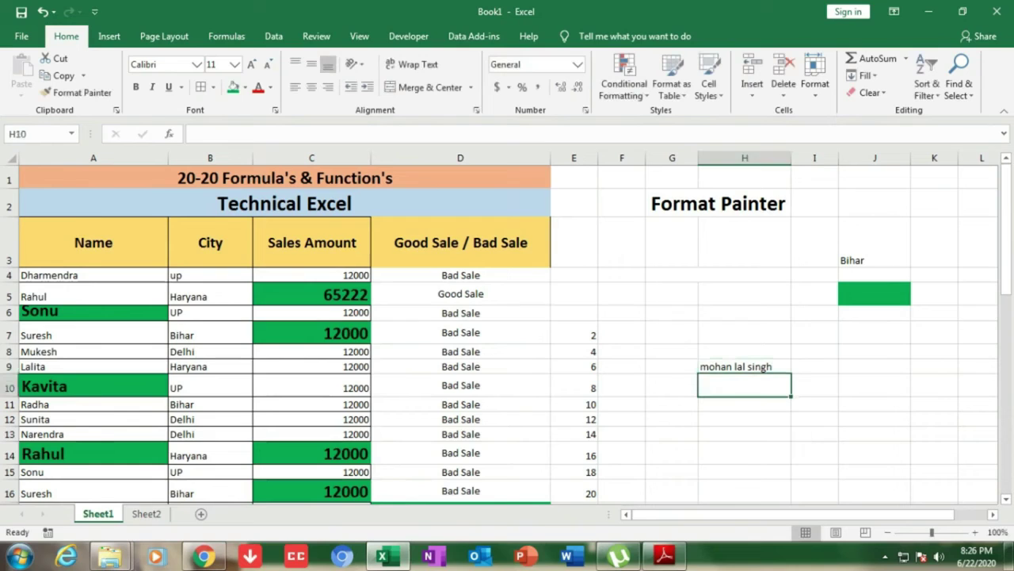
drag(790, 158, 746, 158)
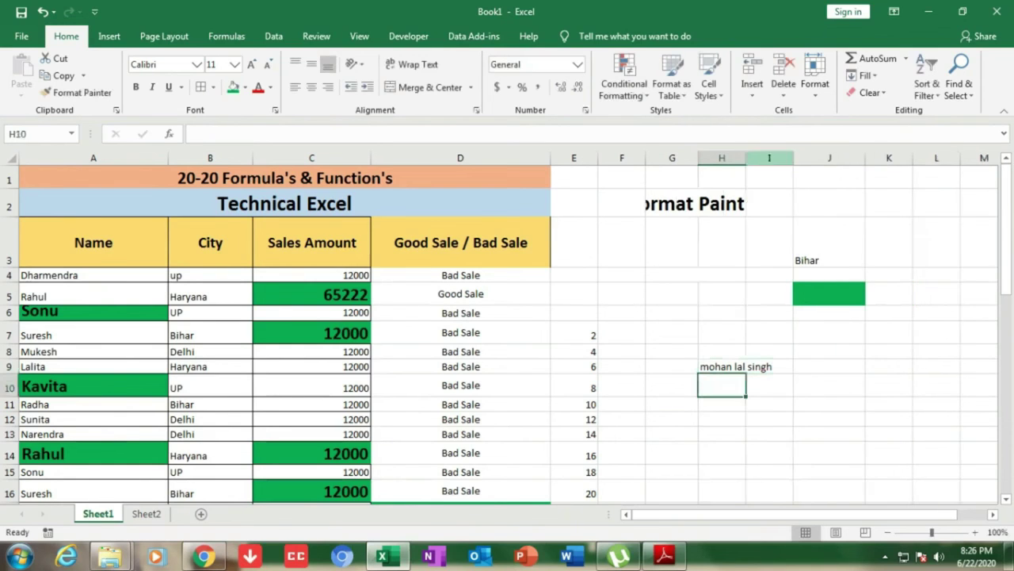
click(768, 366)
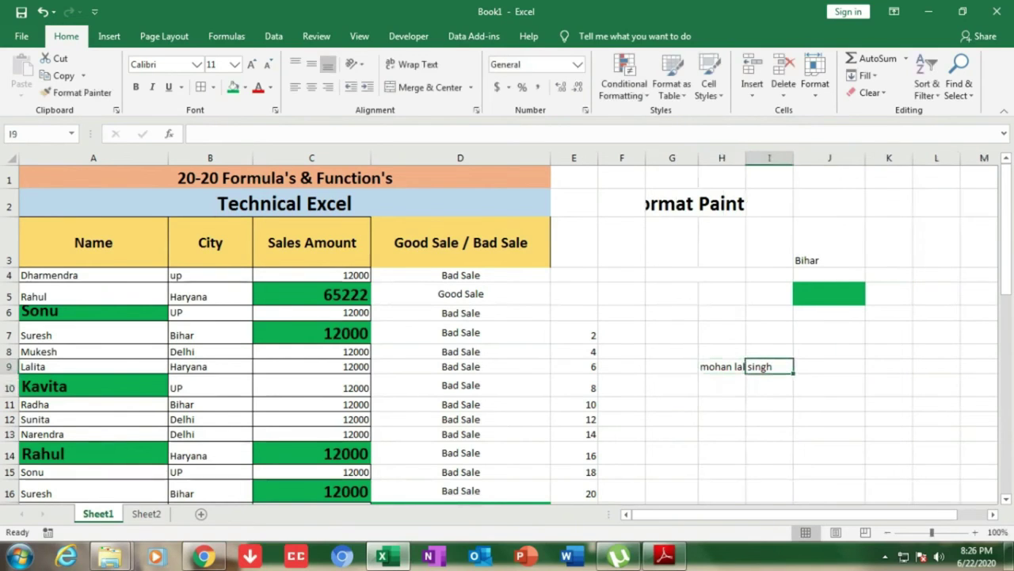
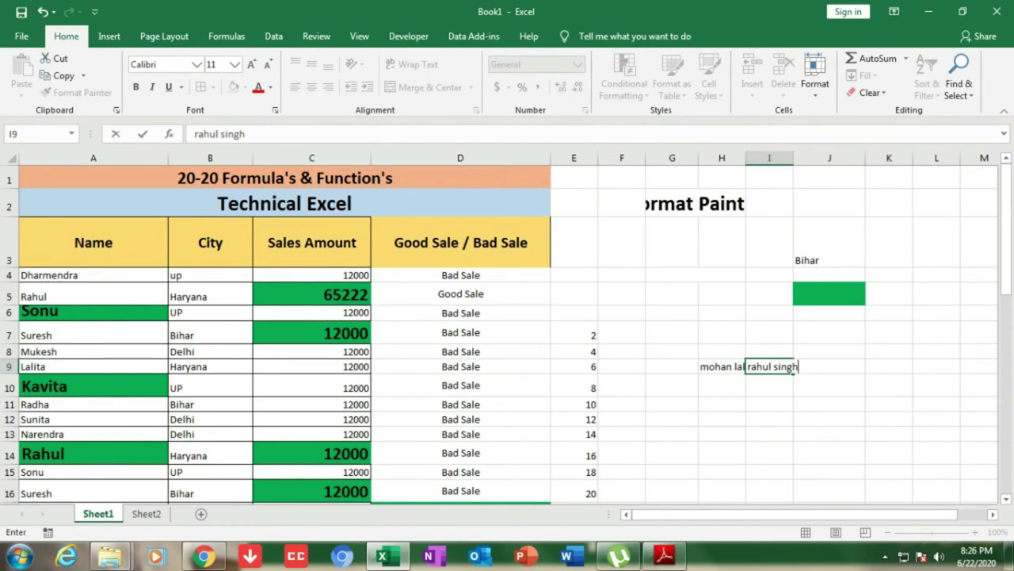
click(722, 403)
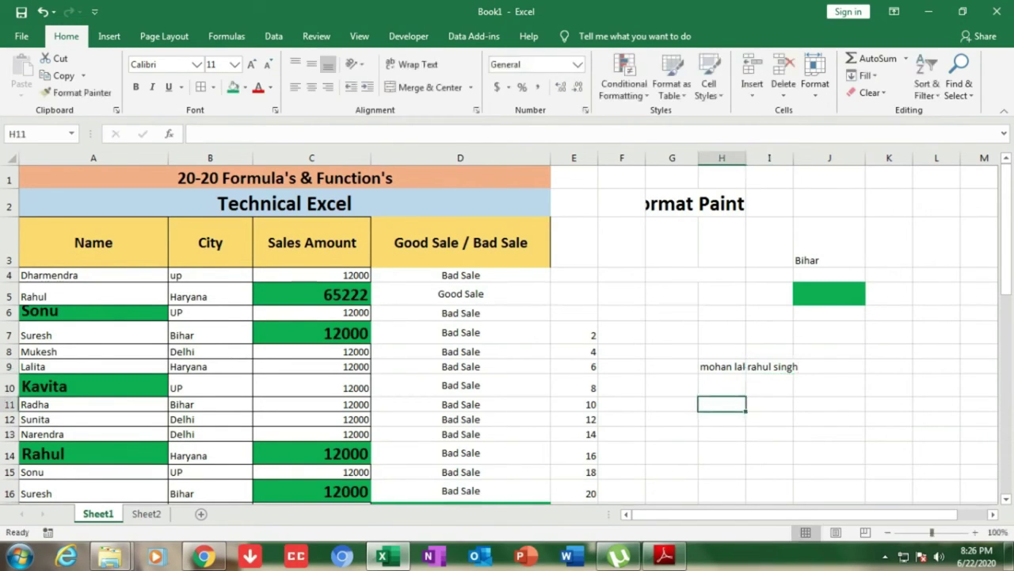
AutoFit columns H and I so each fits its name.
click(722, 366)
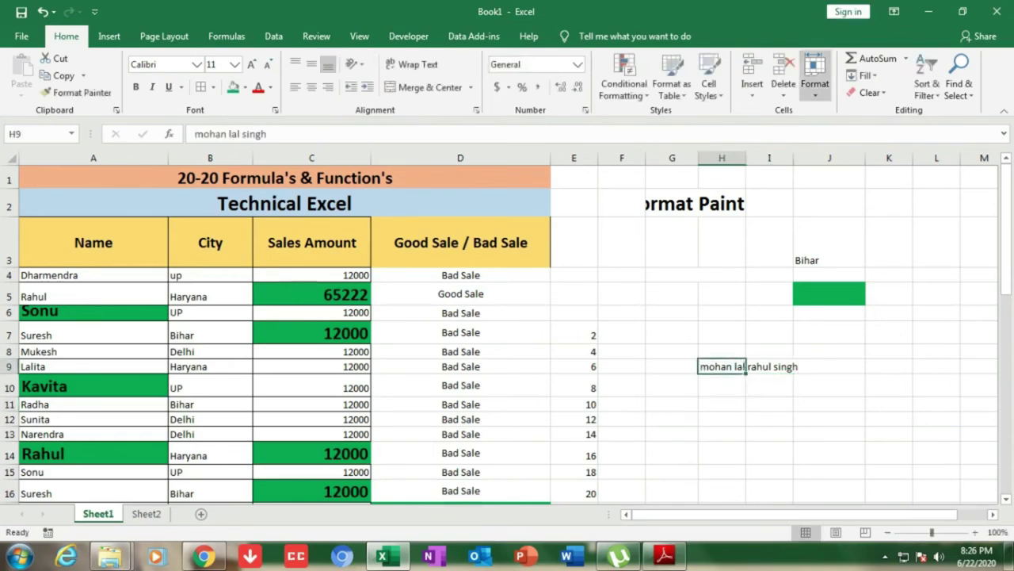
click(815, 75)
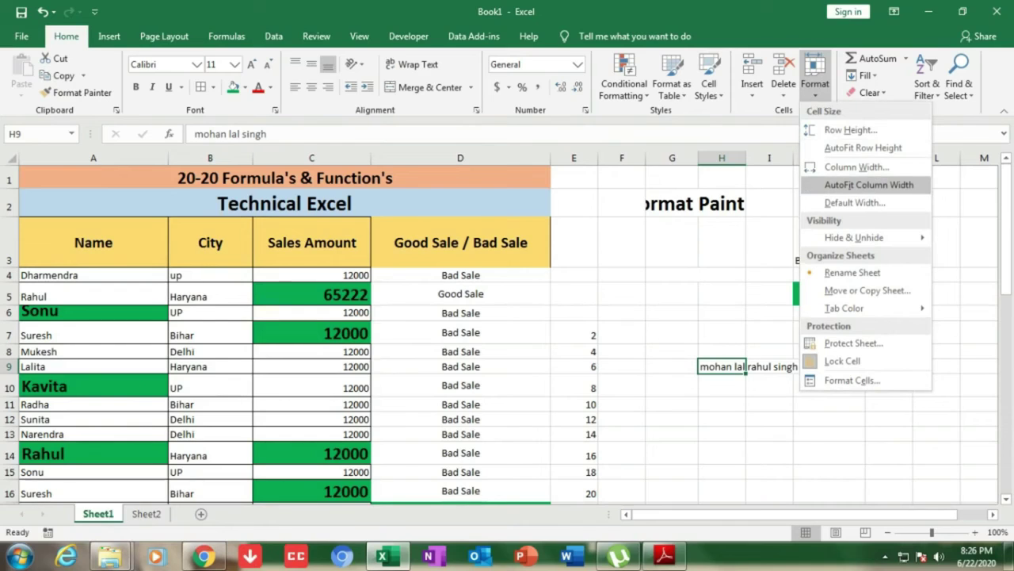
click(868, 185)
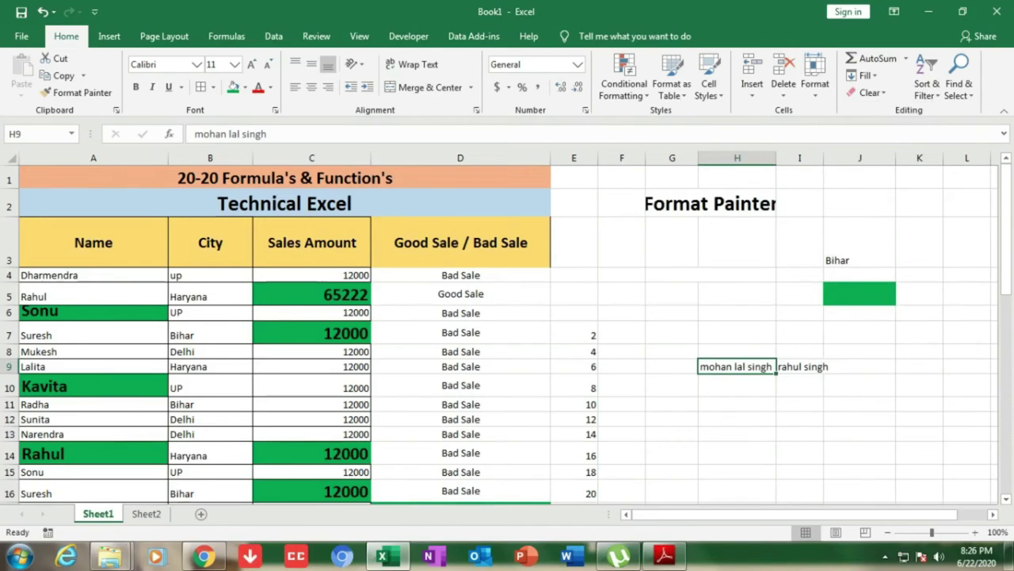
click(801, 366)
click(815, 80)
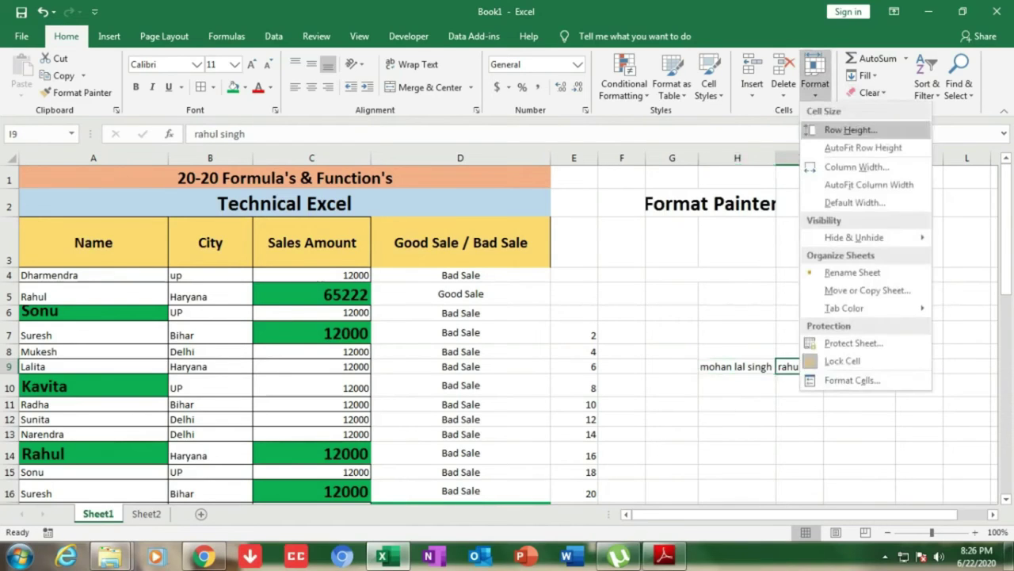
click(869, 185)
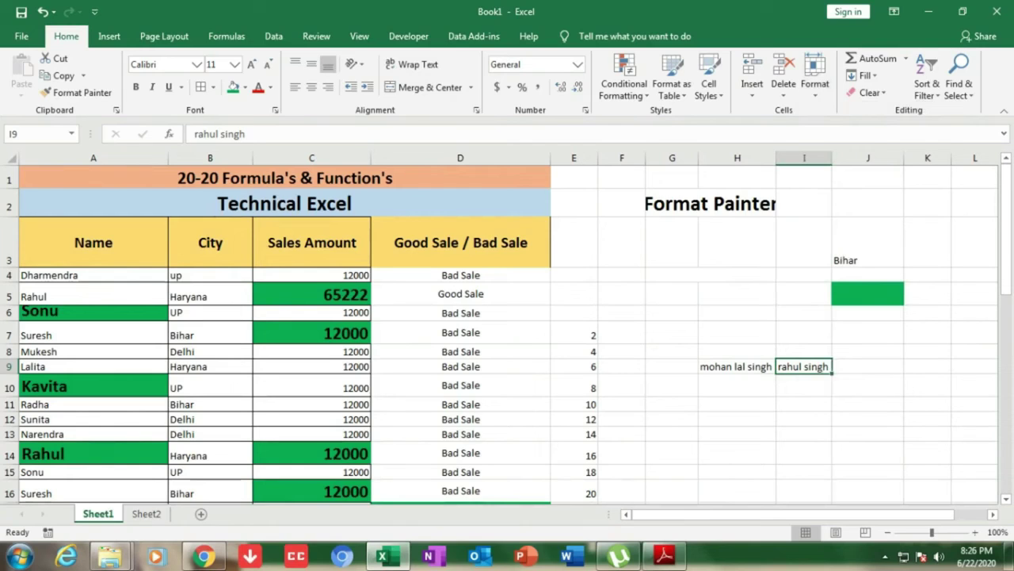
Enter 'technical Excel' in cell K2.
click(927, 203)
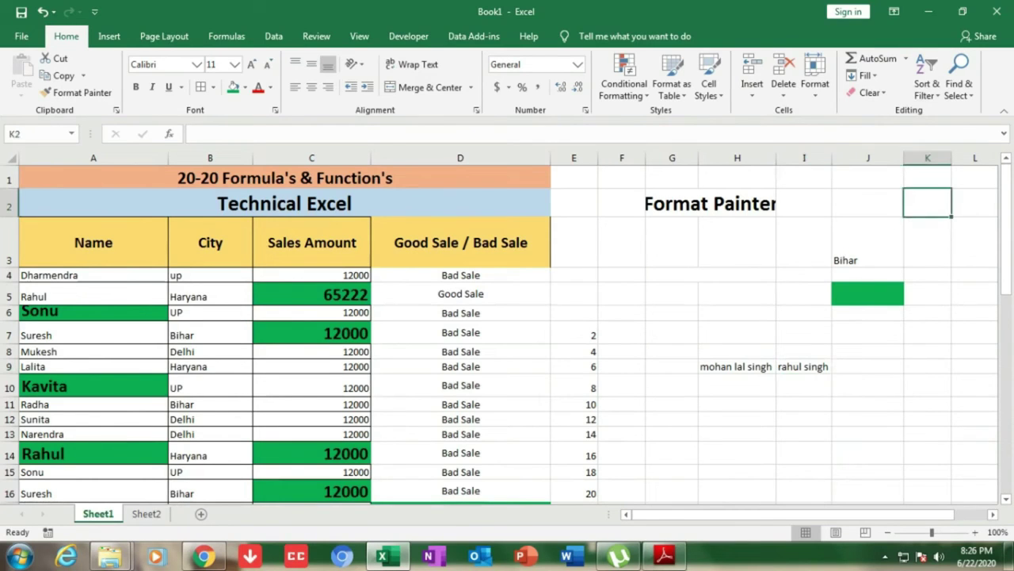
text(rah)
key(BackSpace)
key(BackSpace)
key(BackSpace)
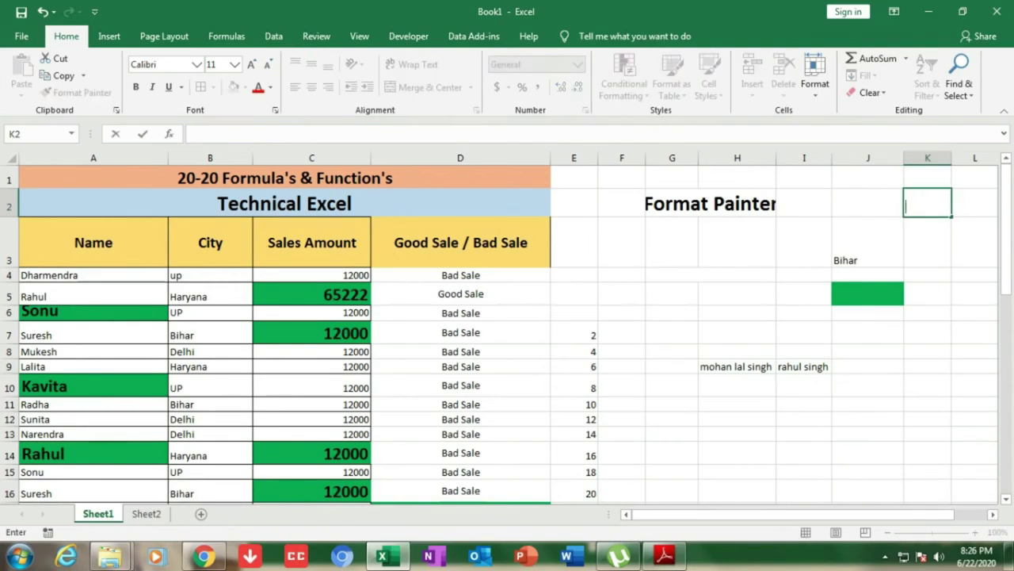
text(adhyaya)
key(BackSpace)
key(BackSpace)
key(BackSpace)
key(BackSpace)
key(BackSpace)
key(BackSpace)
text(technical Excel)
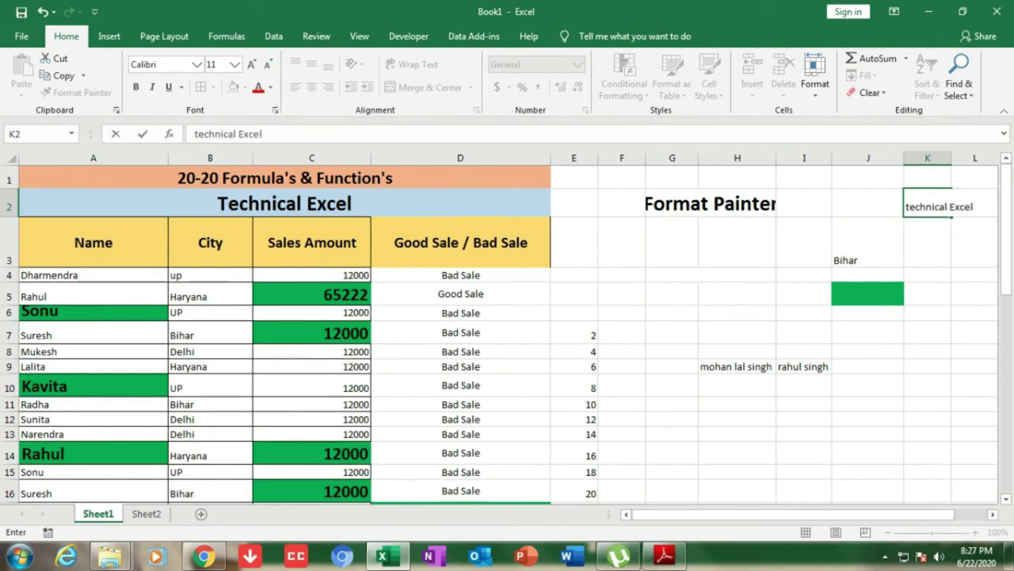
click(975, 242)
AutoFit column K to fit the 'technical Excel' text.
click(927, 204)
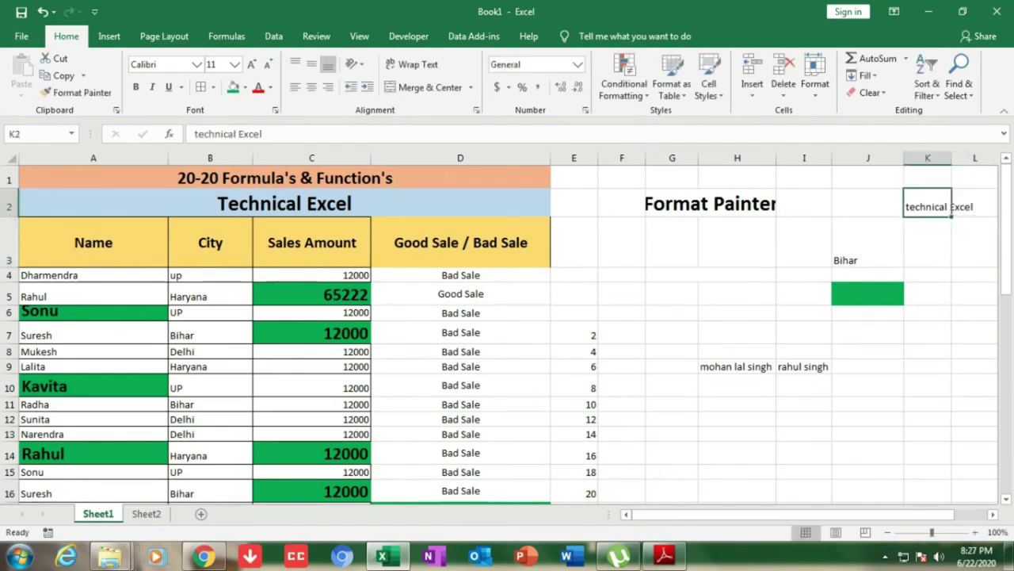
click(815, 75)
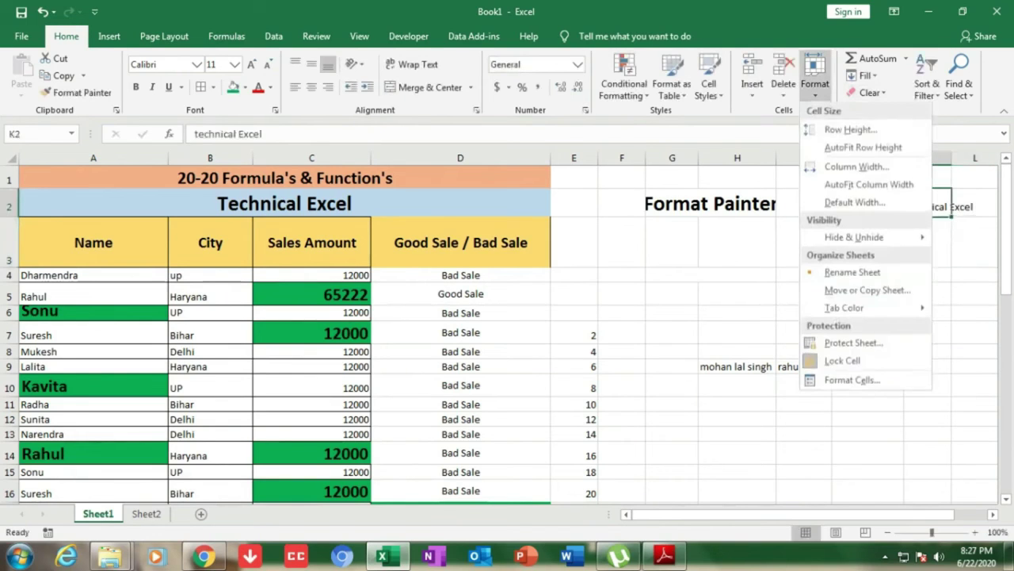
click(869, 185)
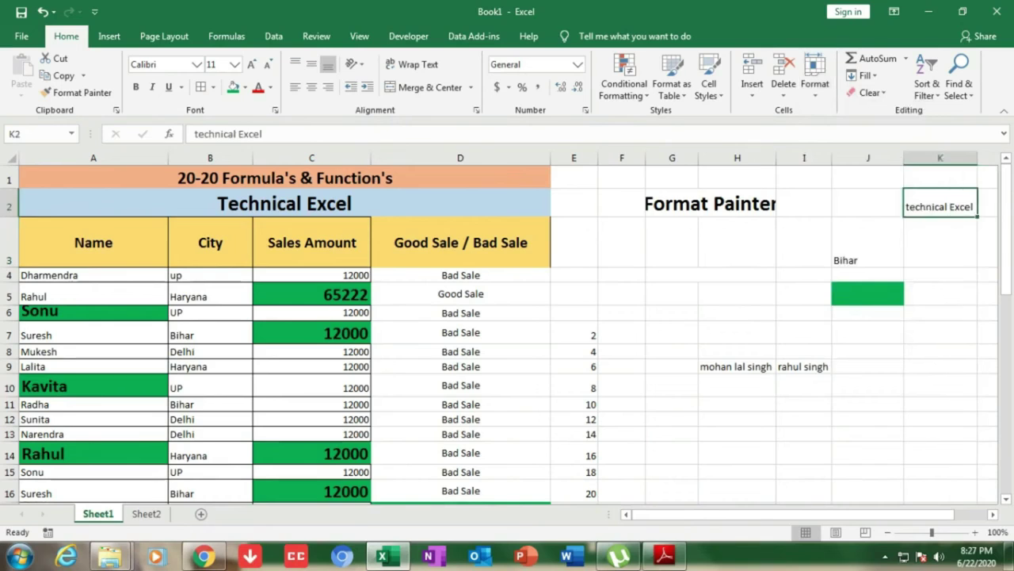
click(621, 293)
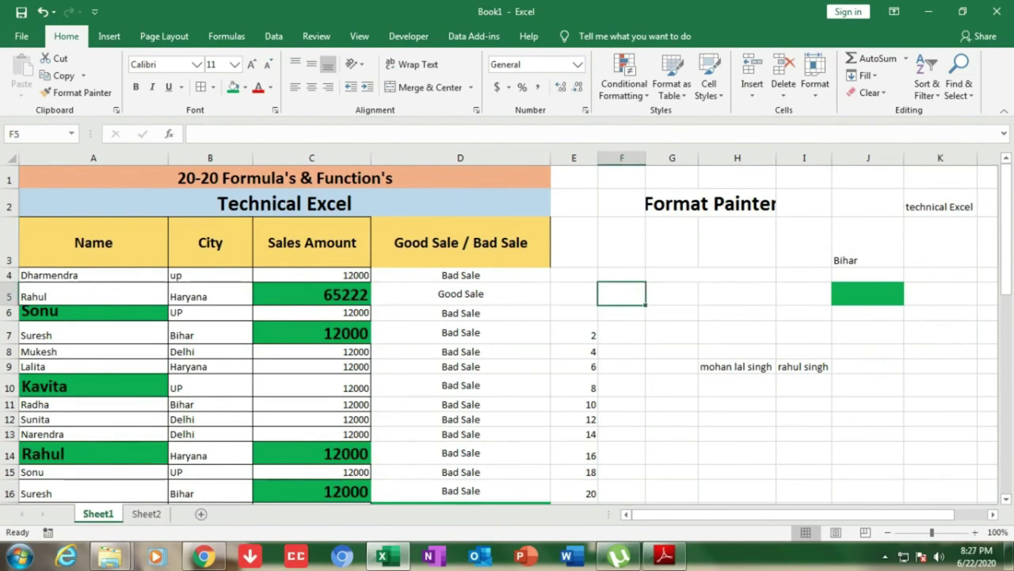
Protect Sheet1 via Format > Protect Sheet, entering and confirming a password.
click(312, 333)
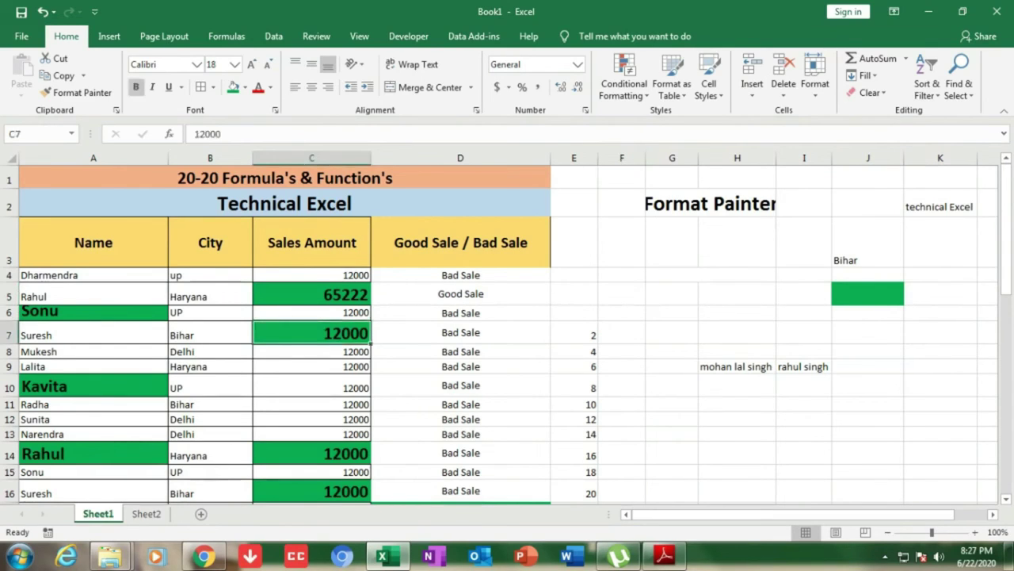
click(814, 75)
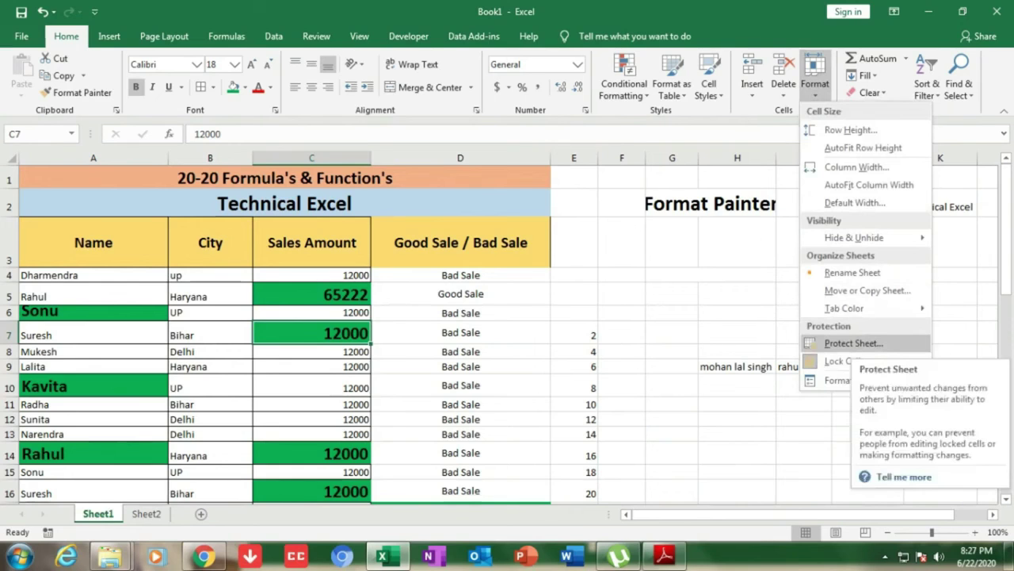
click(852, 343)
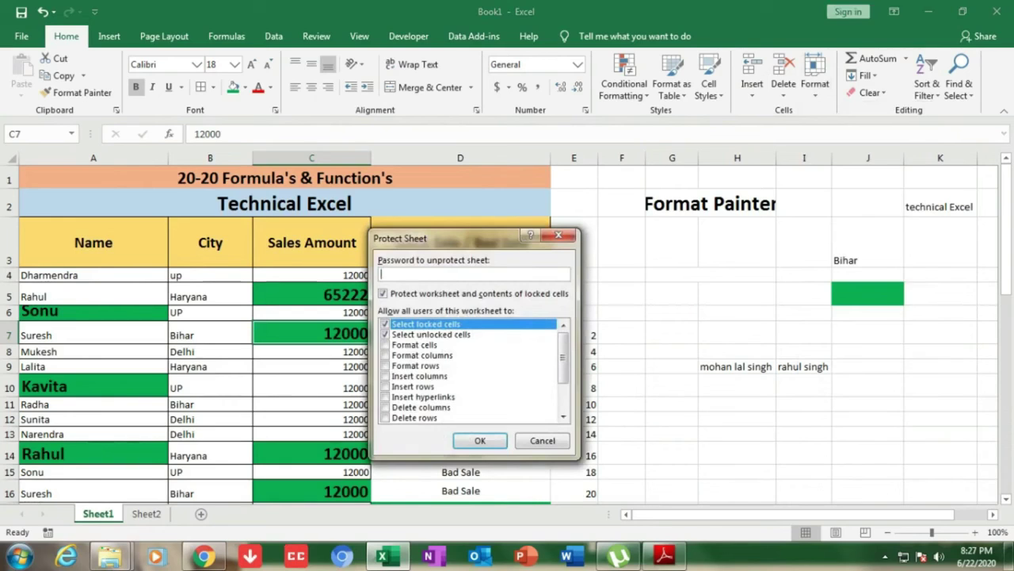
key(Return)
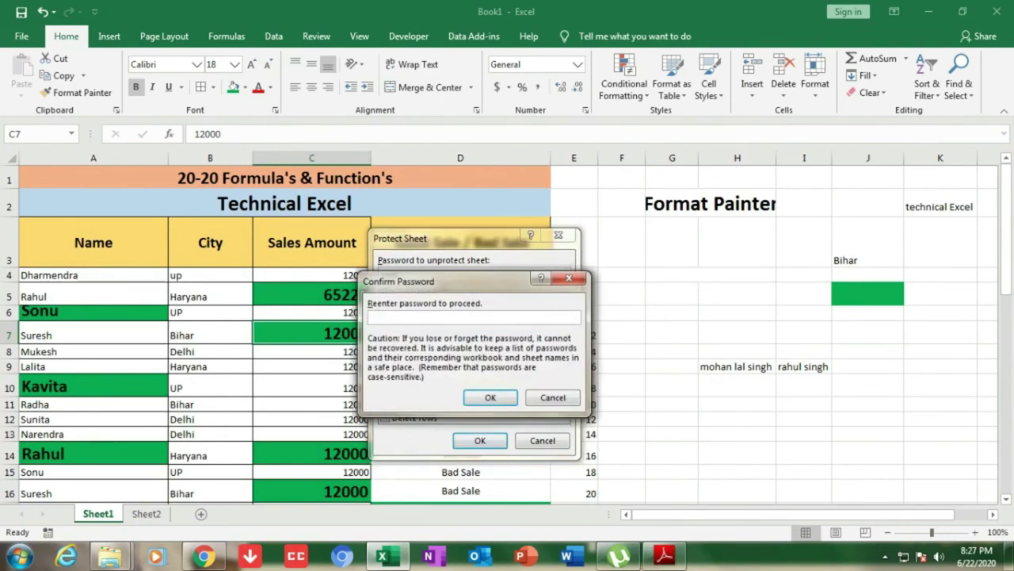
key(Return)
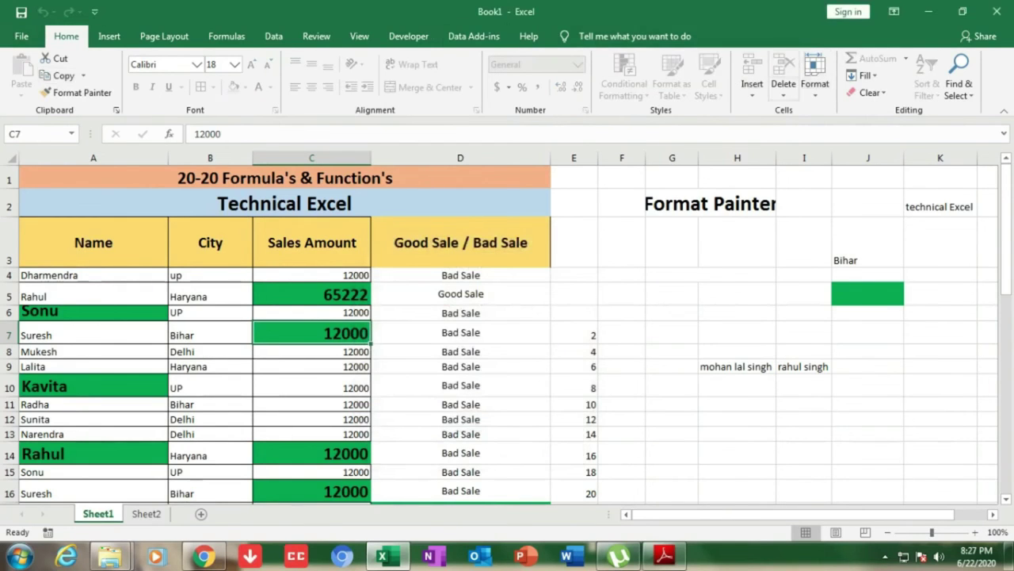
click(210, 335)
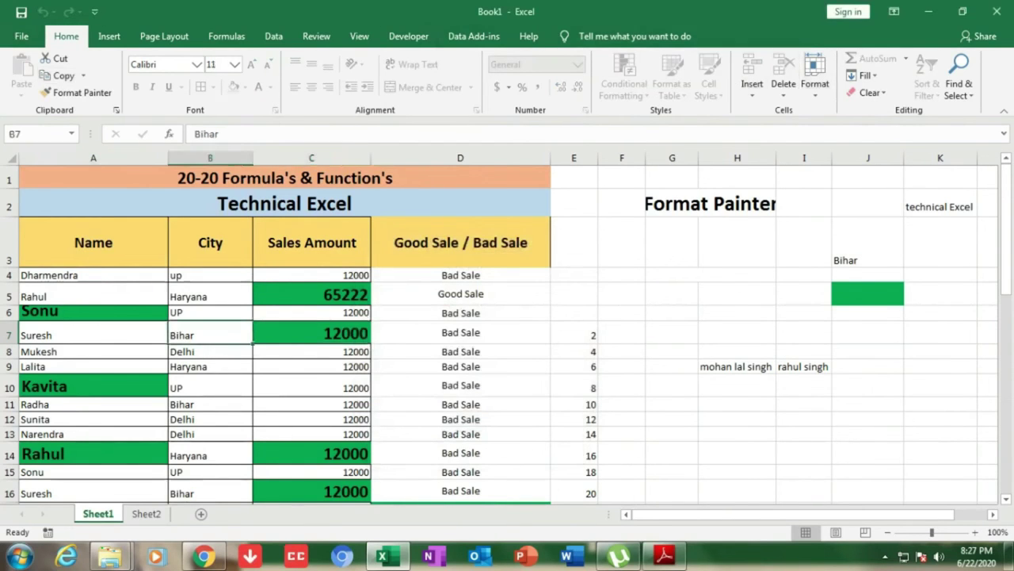
key(Delete)
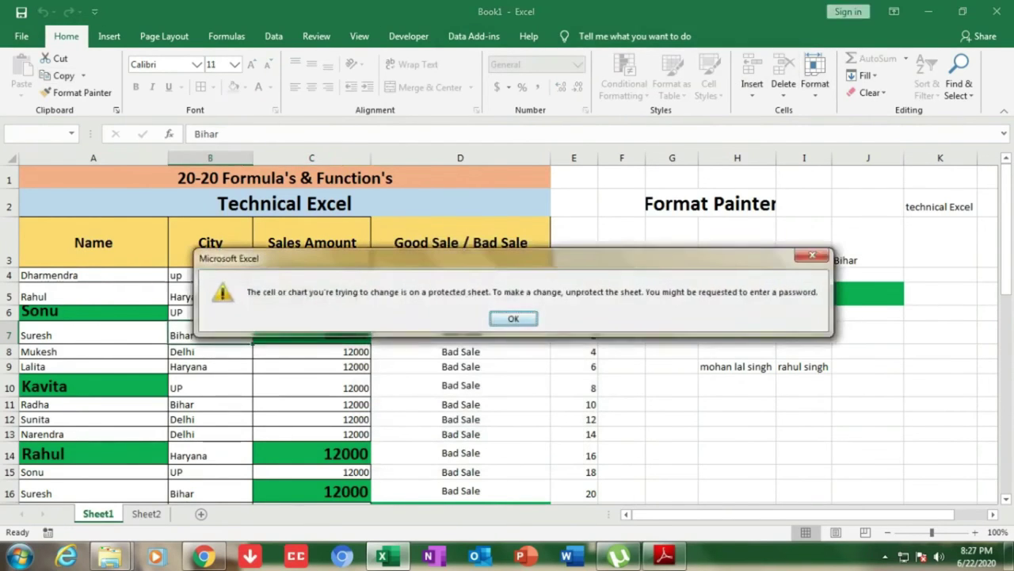
key(Return)
click(672, 293)
key(Delete)
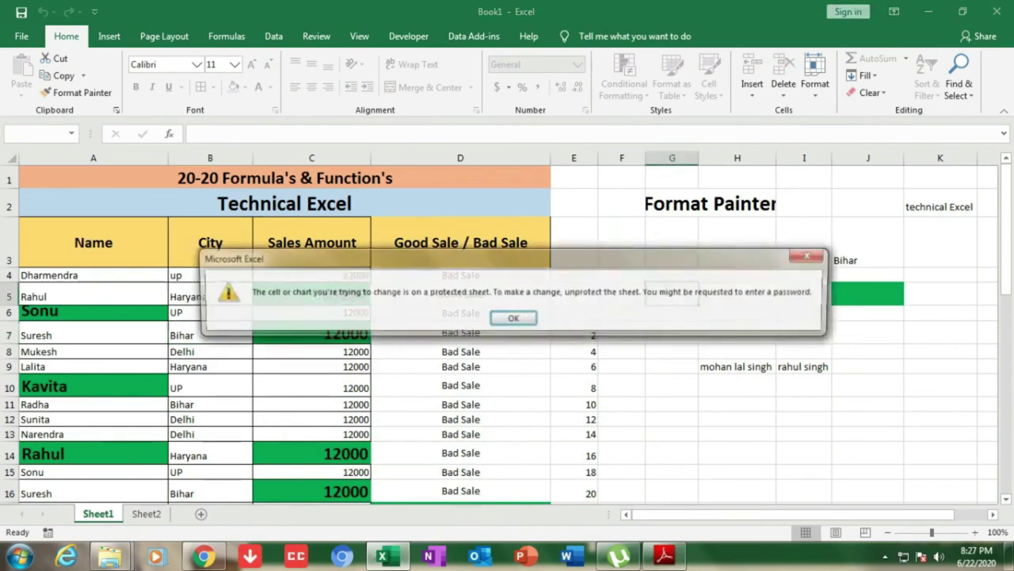
key(Return)
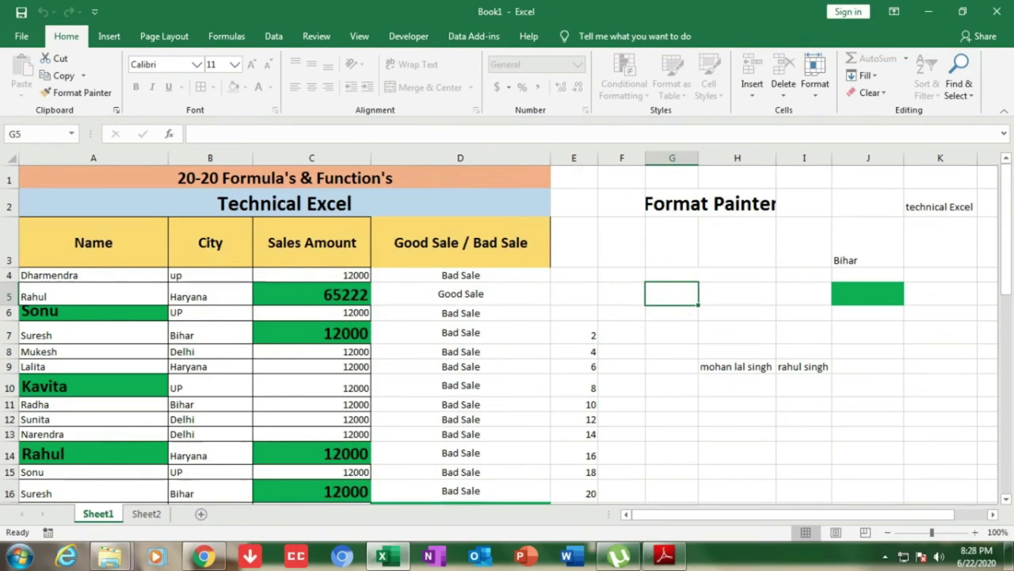
Unprotect Sheet1 by entering the sheet password.
click(815, 84)
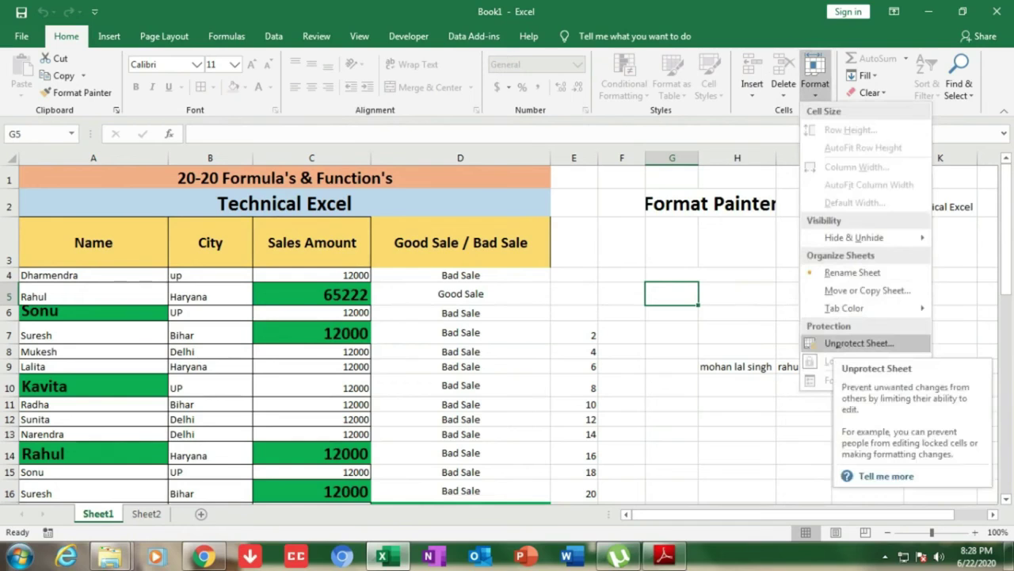
click(859, 342)
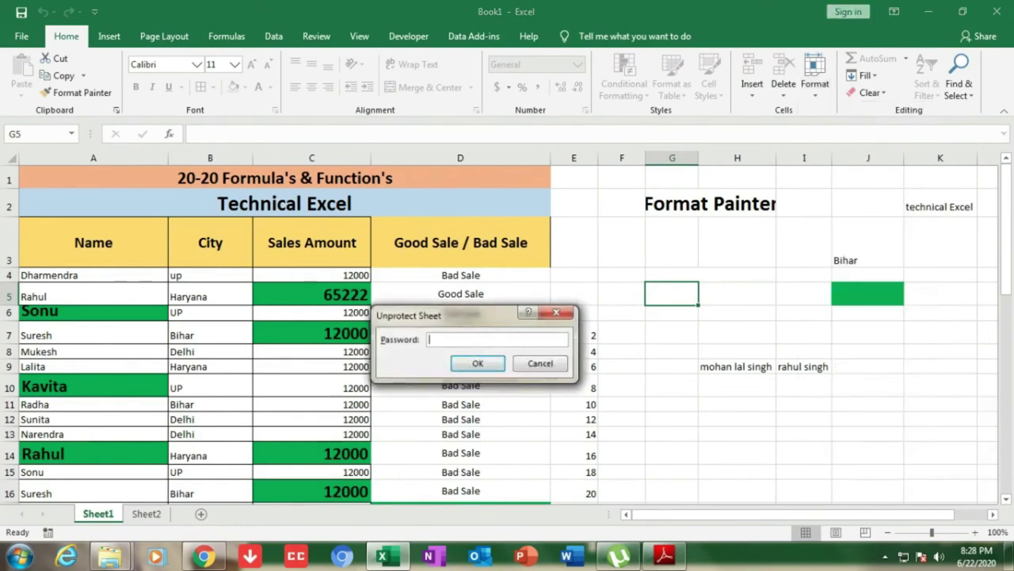
key(Return)
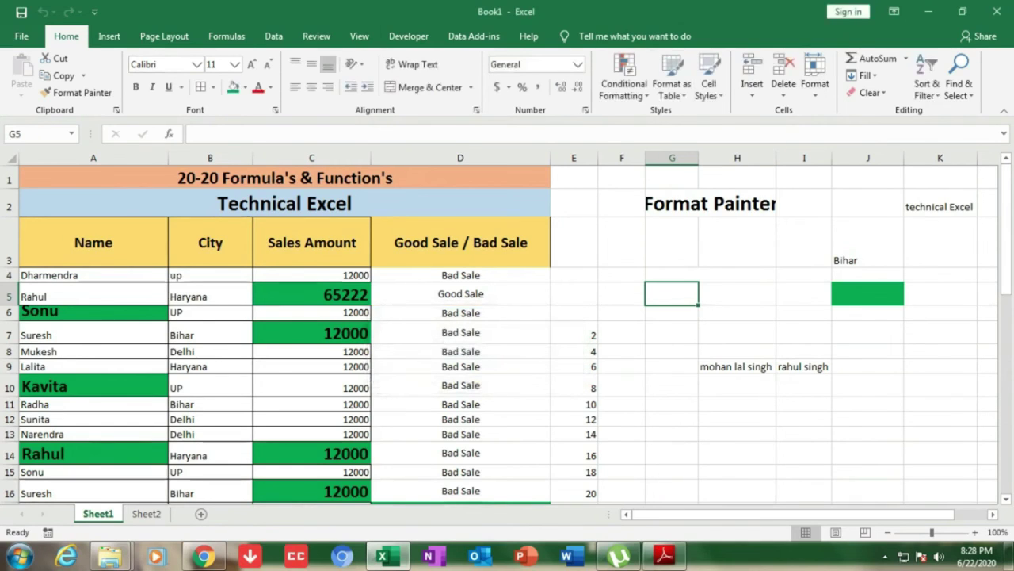
Delete the sample name from cell H9.
click(671, 366)
click(737, 366)
key(Delete)
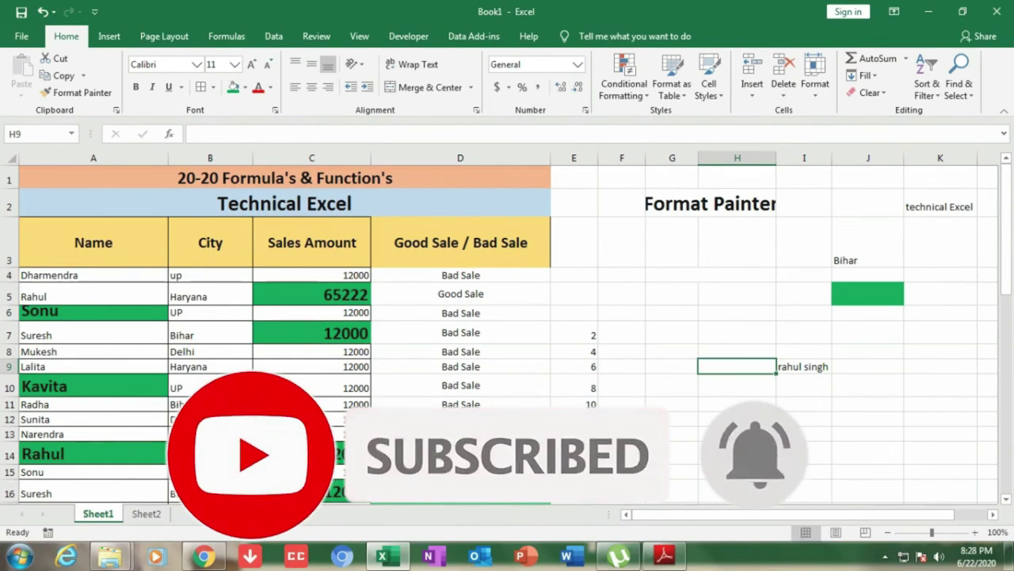
Type 'Adhyayan An Educational Trust' into H11, commit it, and reselect H11.
click(737, 404)
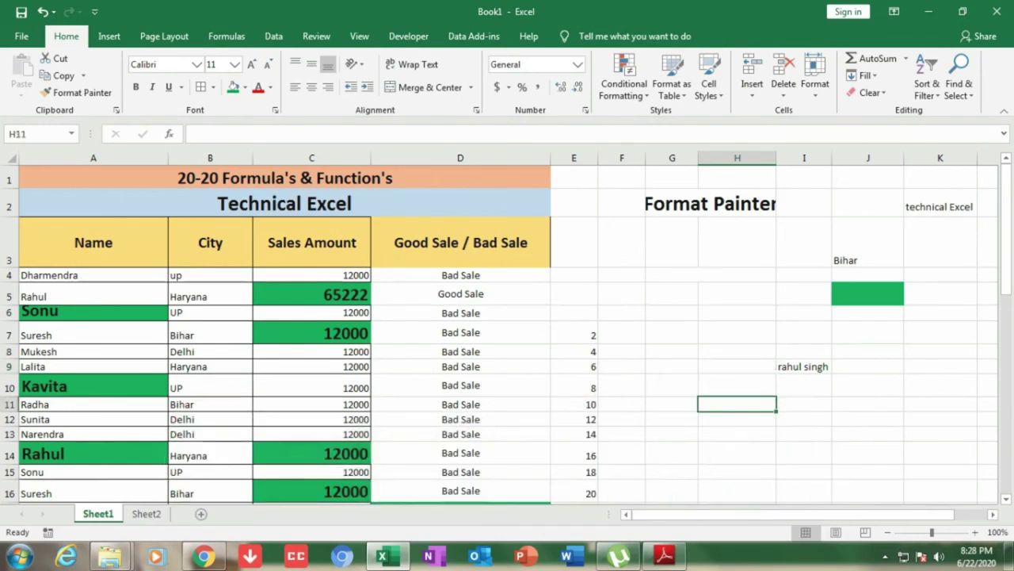
text(Adhyayan An Educational Trust)
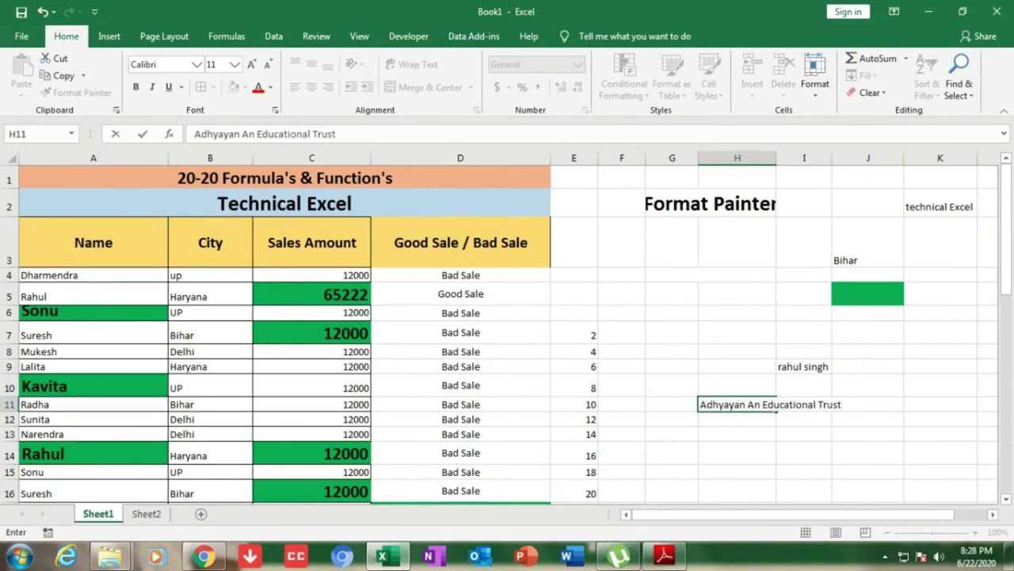
click(737, 351)
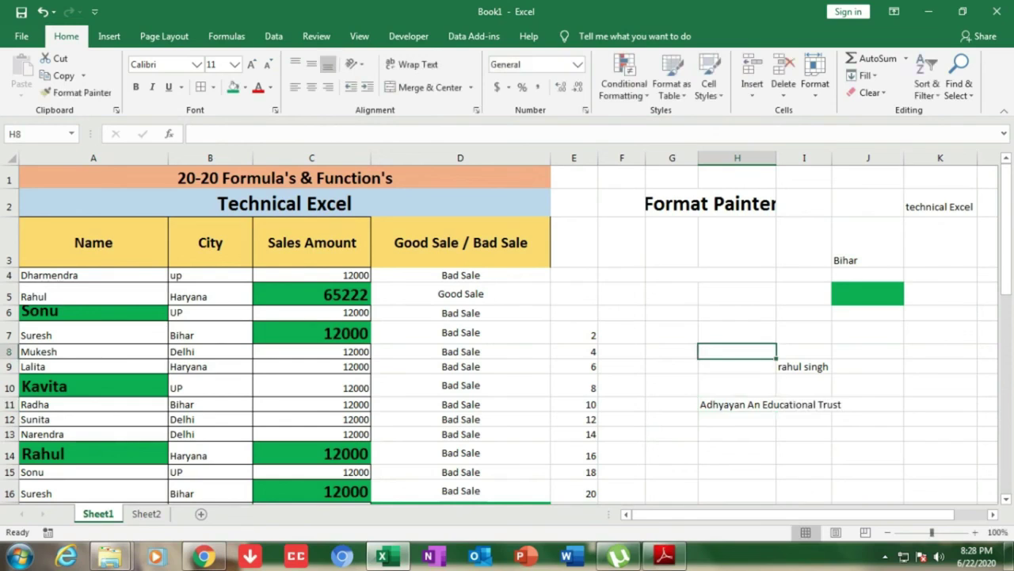
click(737, 404)
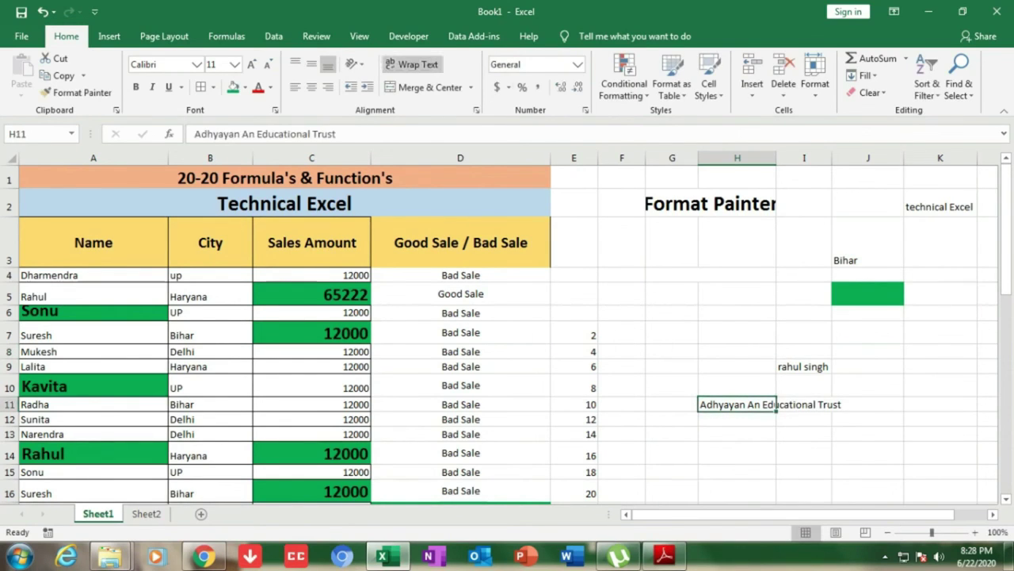
Apply Wrap Text and Center to H11 so the trust name spans three lines.
click(412, 65)
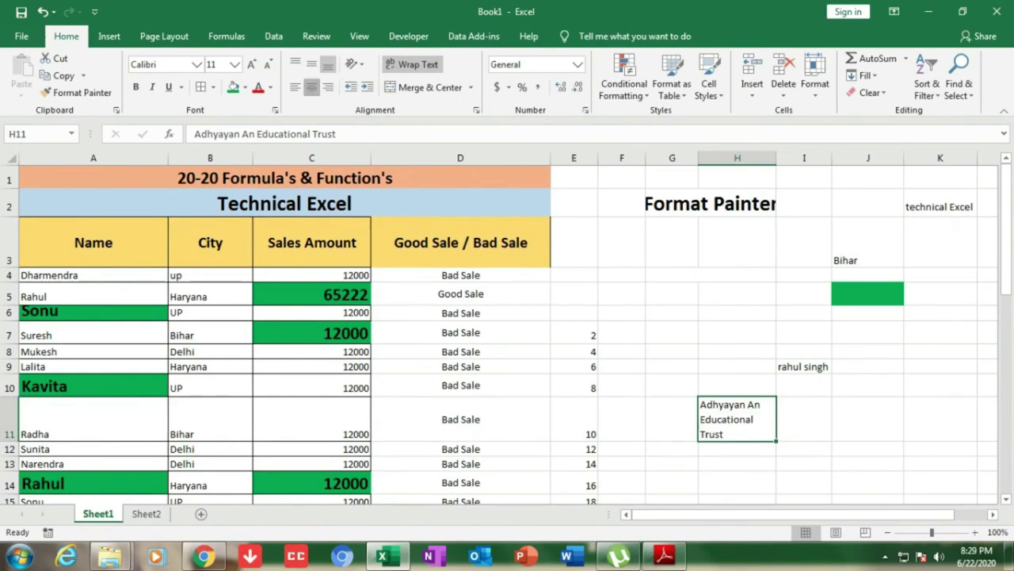
click(312, 87)
click(840, 444)
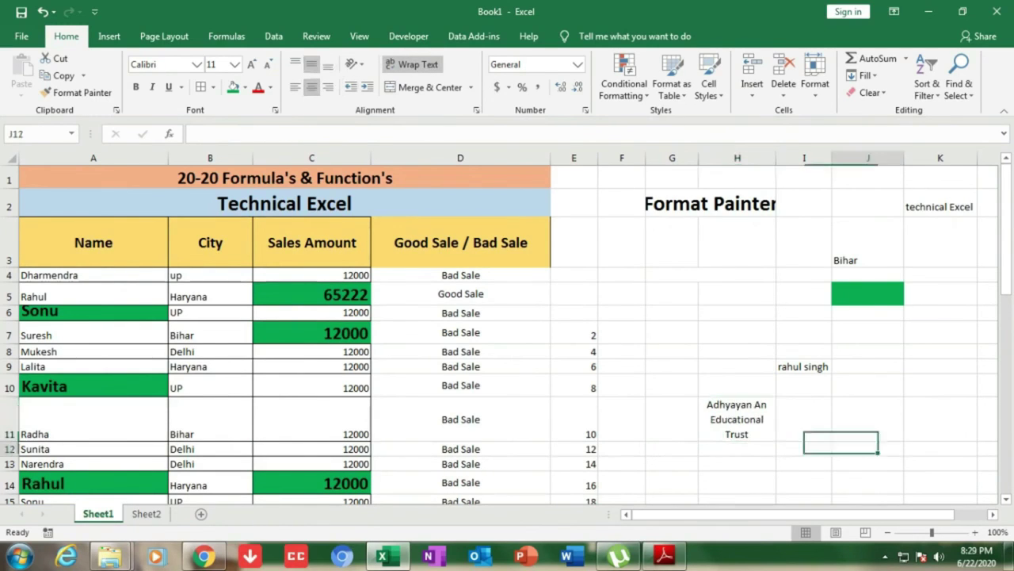
click(737, 418)
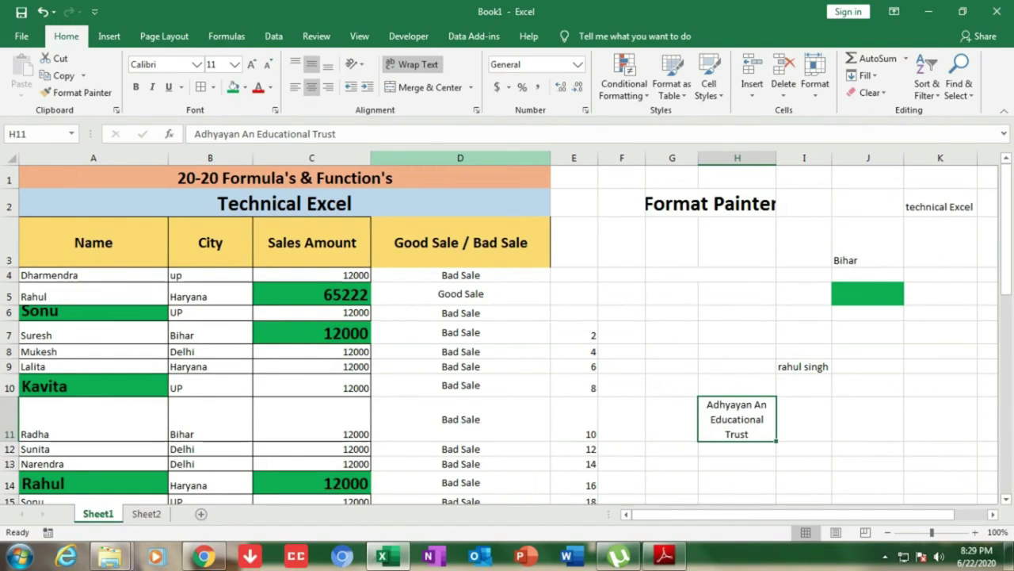
click(710, 204)
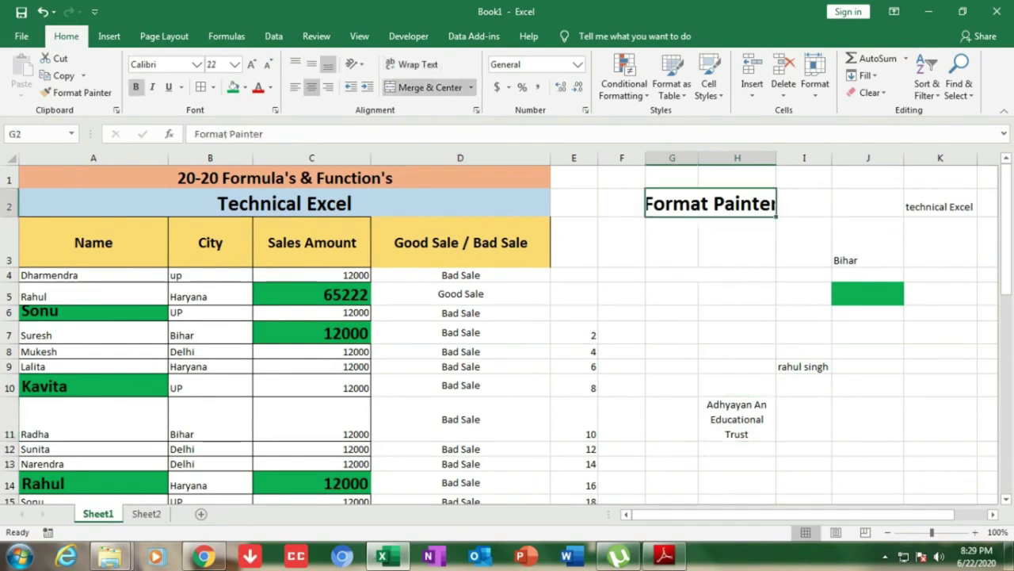
Widen column H and set the Format Painter heading in G2 to Vertical Text.
drag(777, 158, 814, 158)
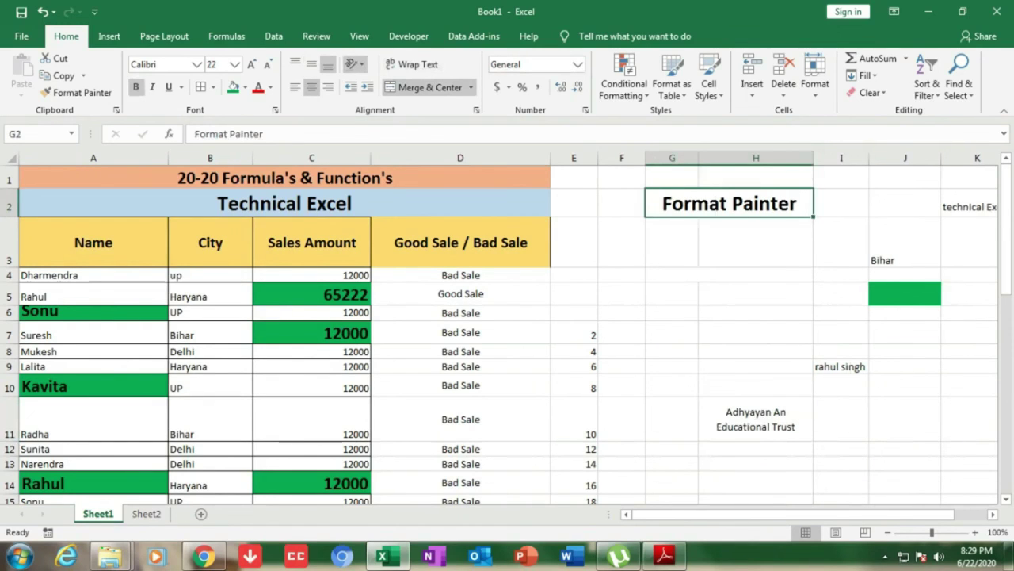
click(354, 63)
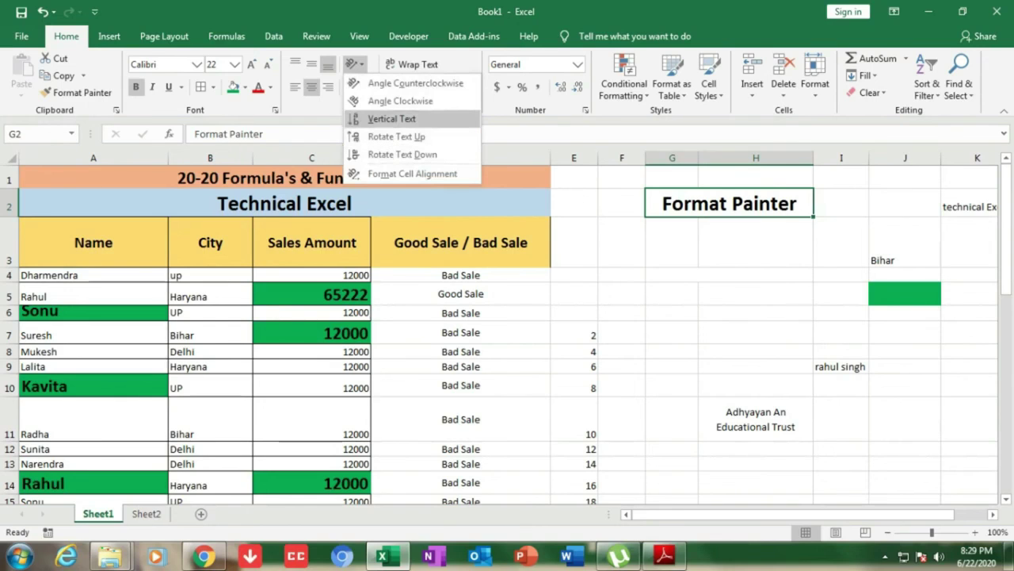
click(392, 118)
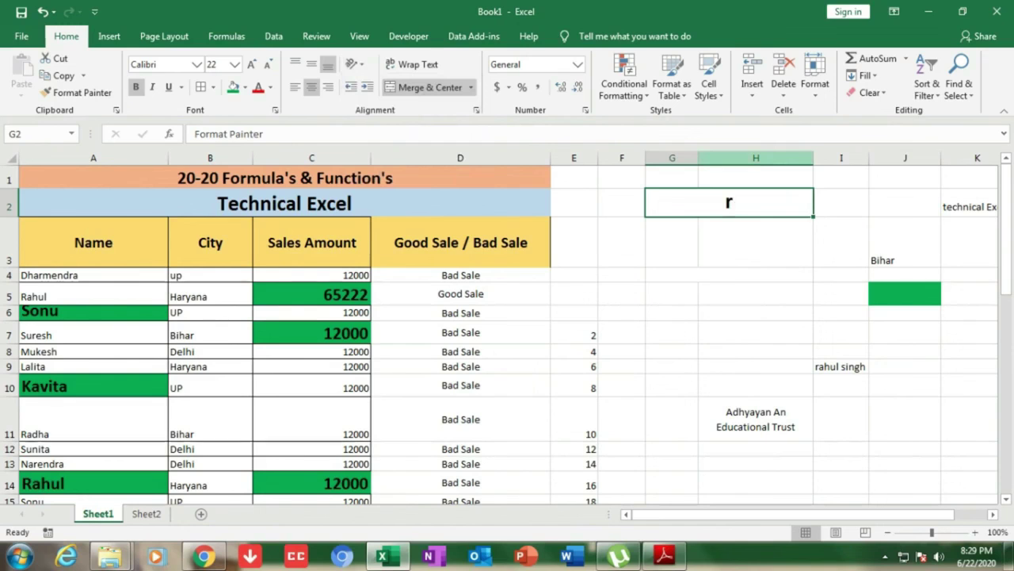
Try extending the heading down to row 9, dismiss the merged-cells error, and go to Sheet2.
drag(813, 215, 814, 370)
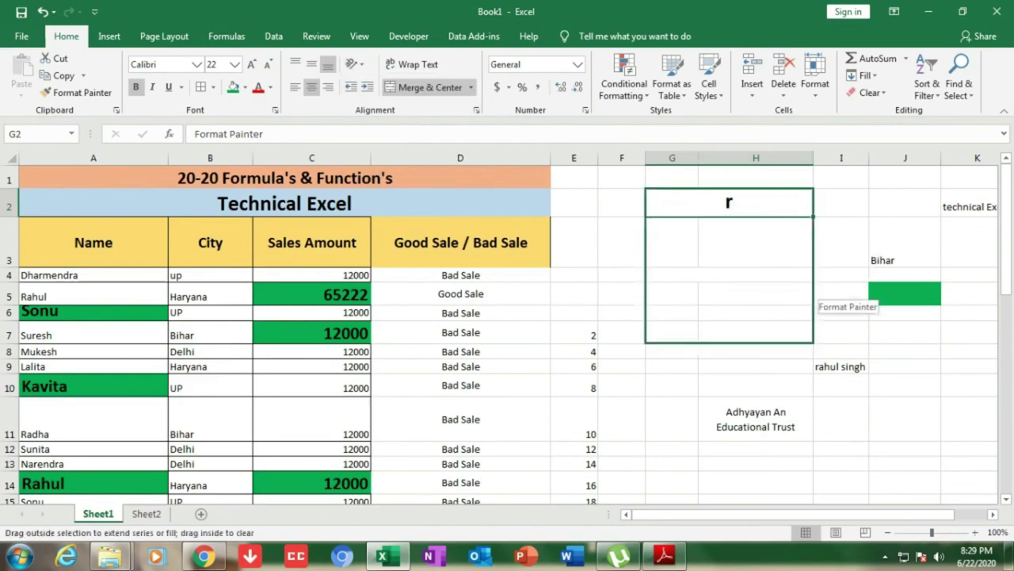
click(634, 255)
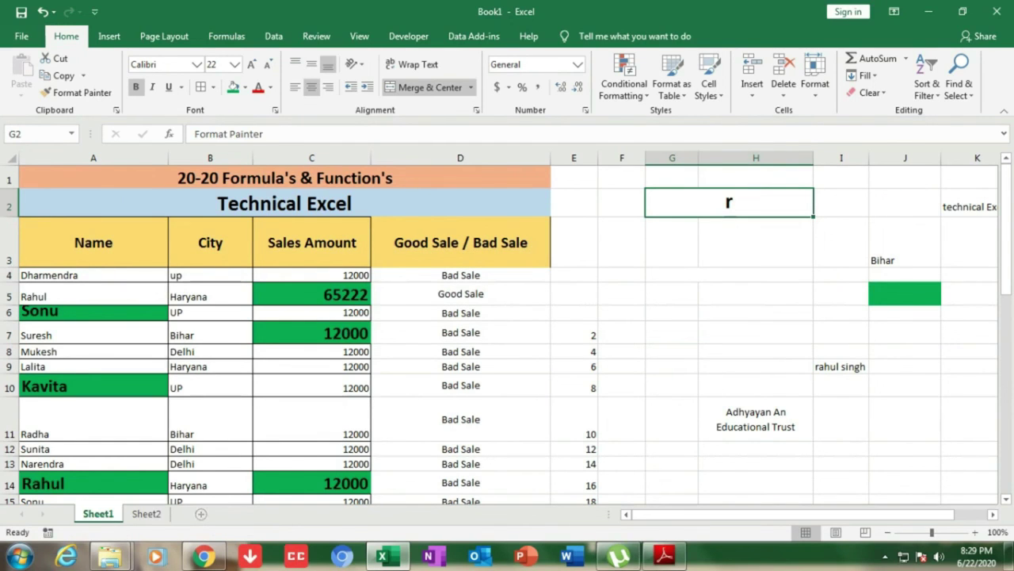
key(ctrl+Page_Down)
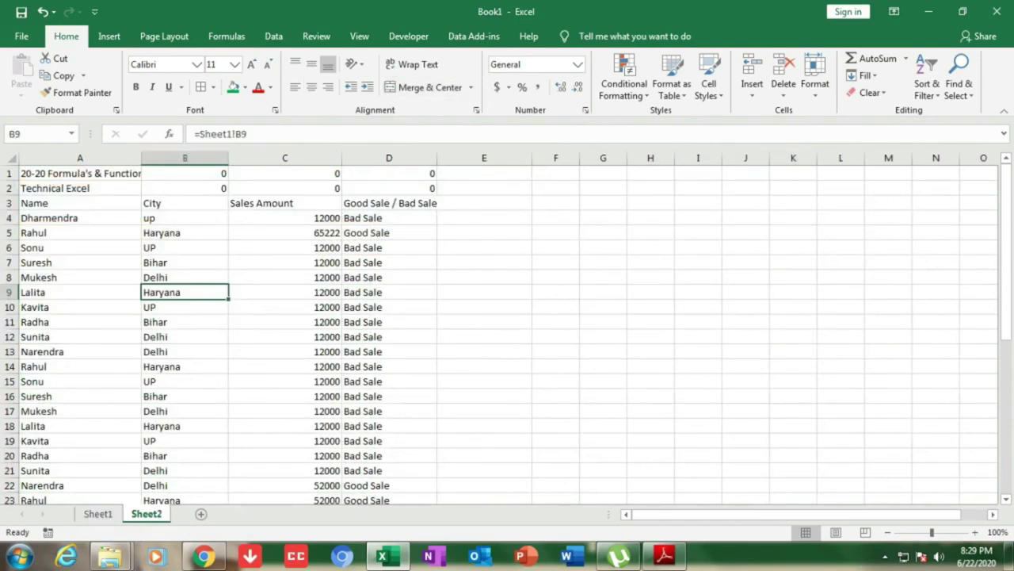
Enter 'lunch' in Sheet2's cell G10 and set it to Vertical Text.
click(603, 306)
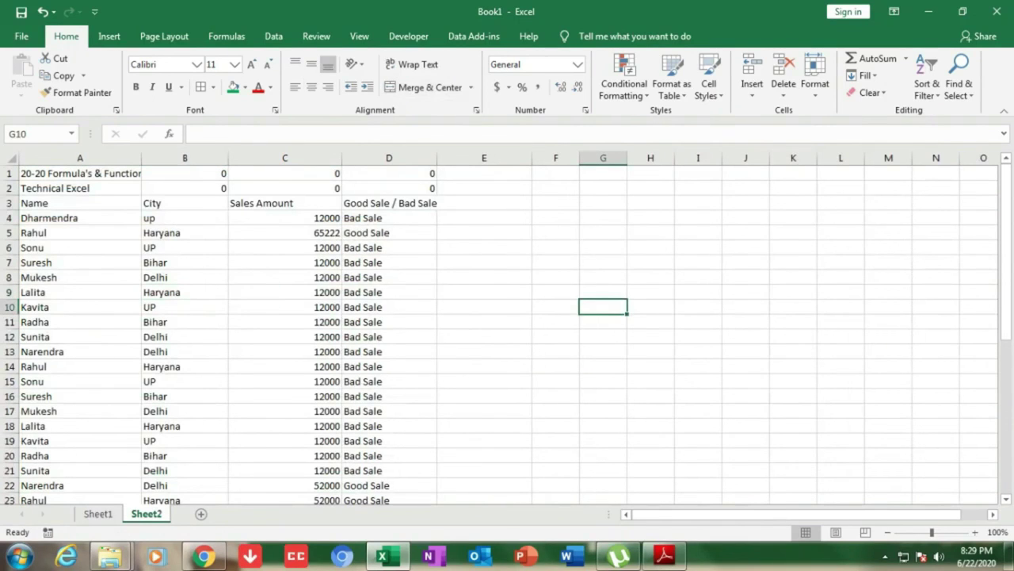
text(lunch)
key(Return)
click(603, 307)
click(354, 64)
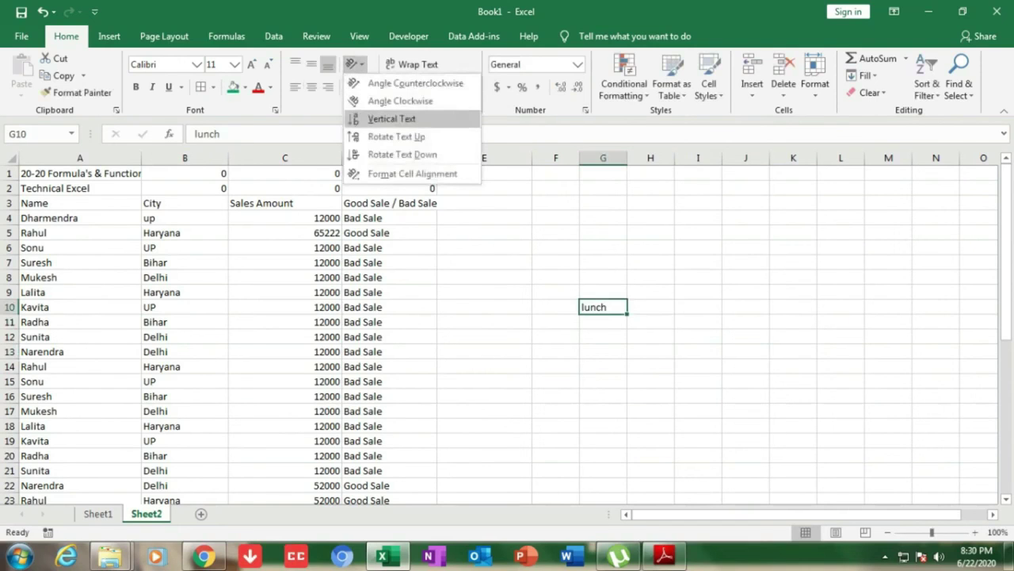
click(391, 118)
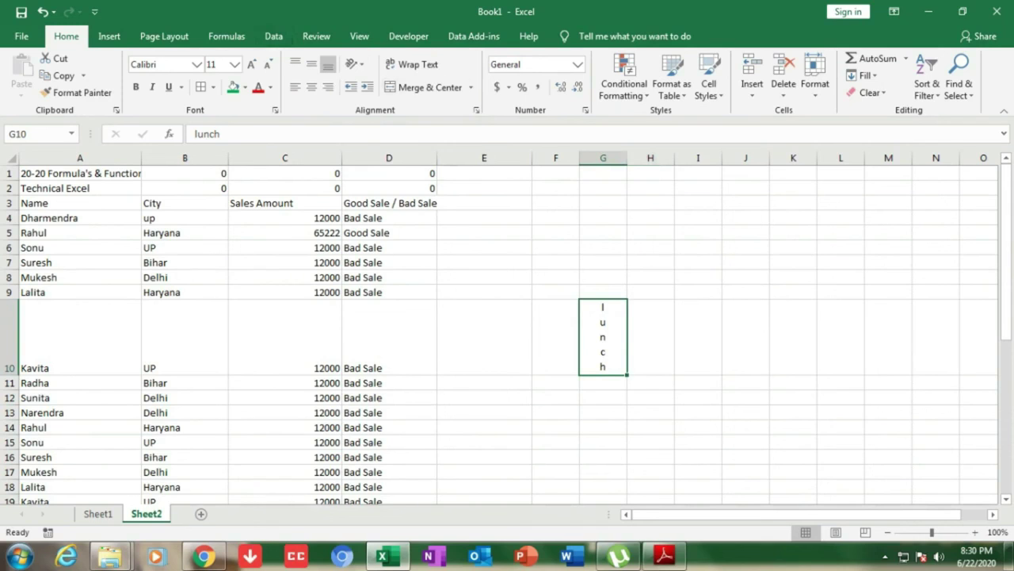
Change lunch to Angle Clockwise, then to Rotate Text Down at -90 degrees.
click(354, 63)
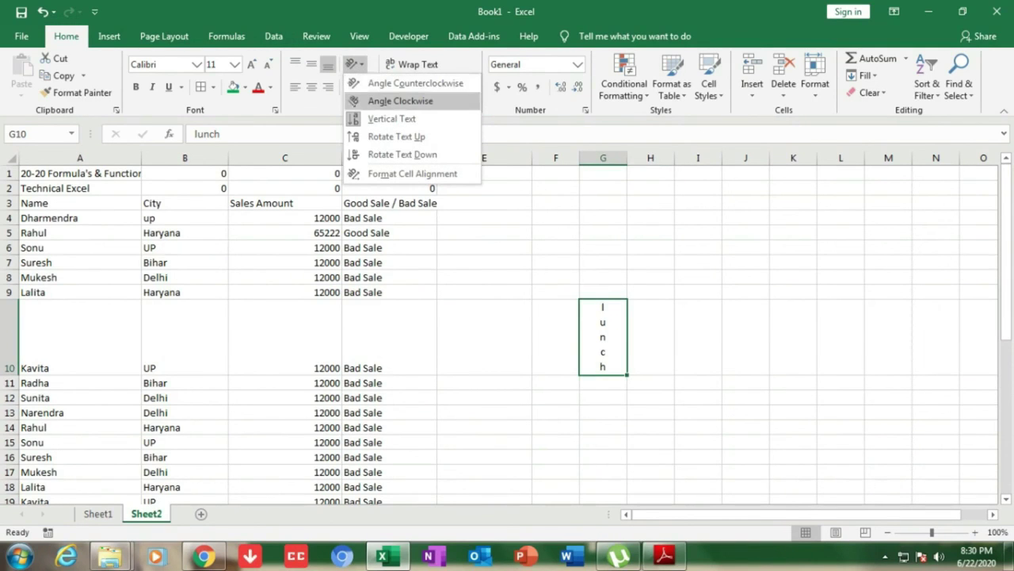
click(400, 101)
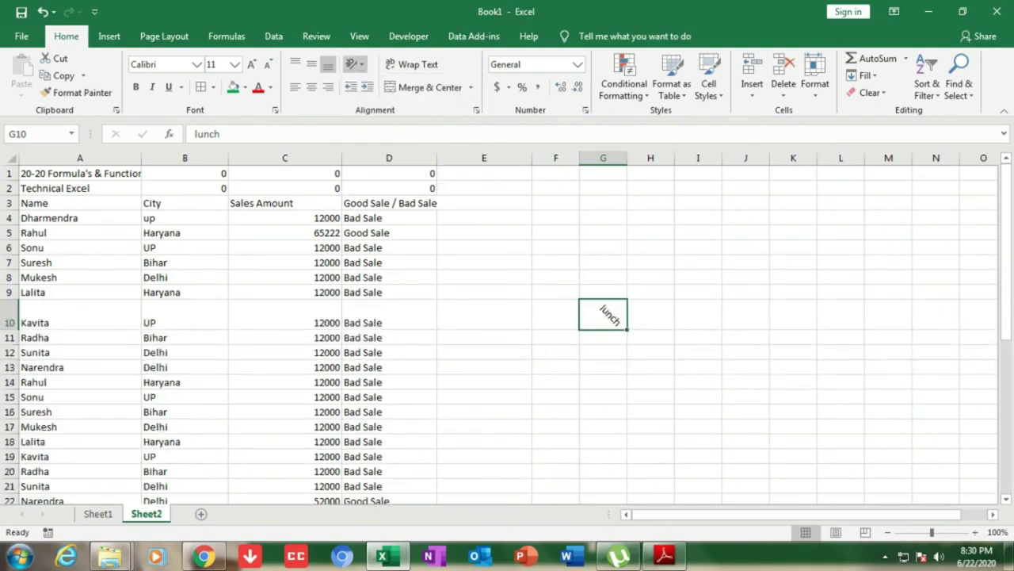
click(354, 63)
click(402, 154)
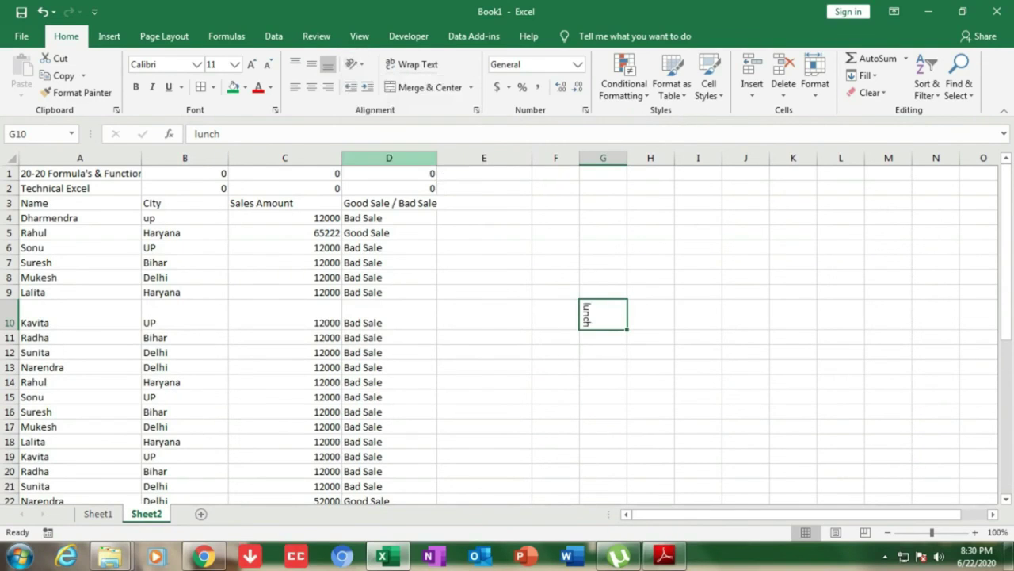
click(354, 63)
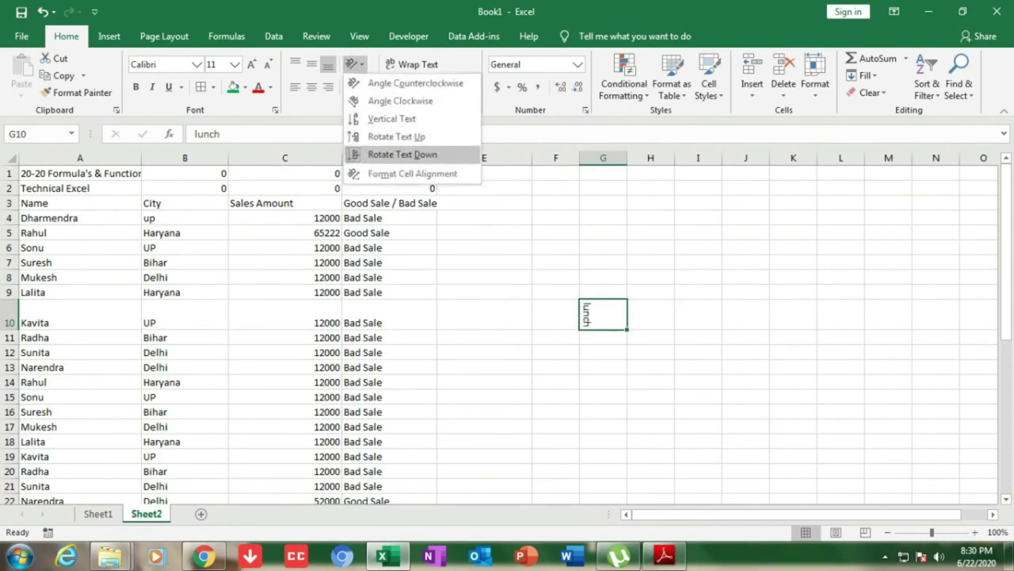
click(412, 173)
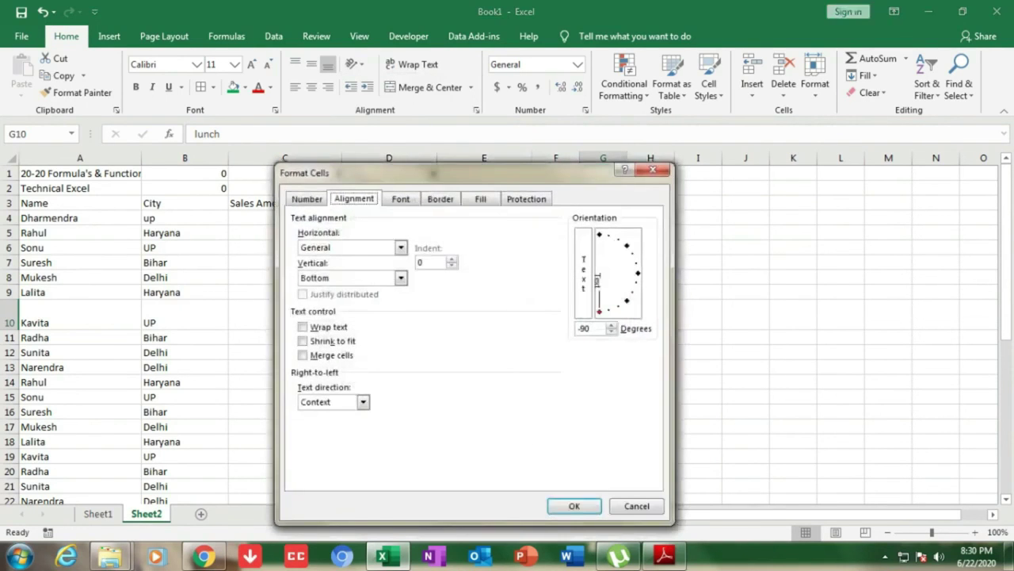
Tilt lunch to -48 degrees, centre it horizontally and vertically, then view Sheet1.
key(Up)
key(Up)
key(Up)
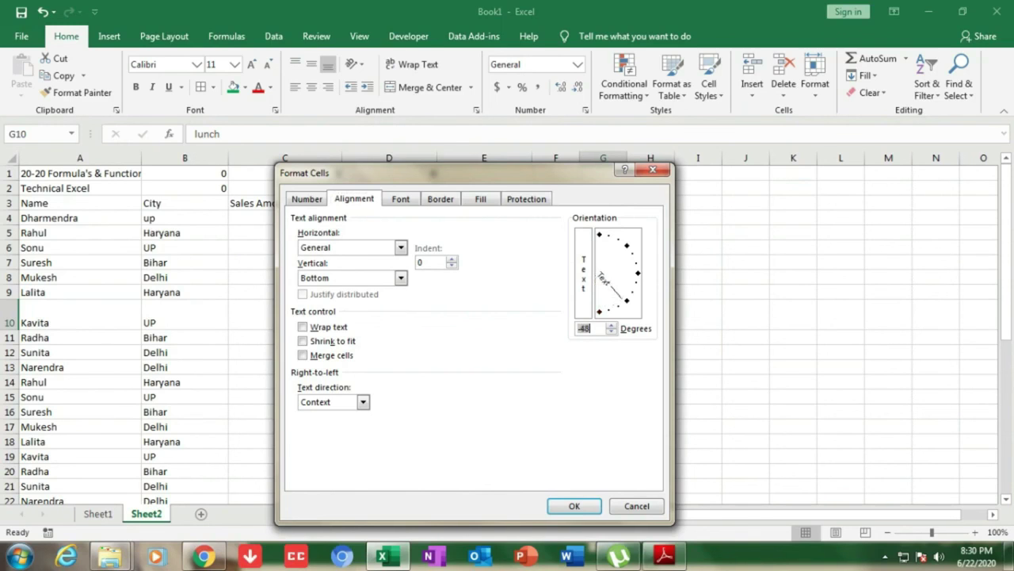
key(Return)
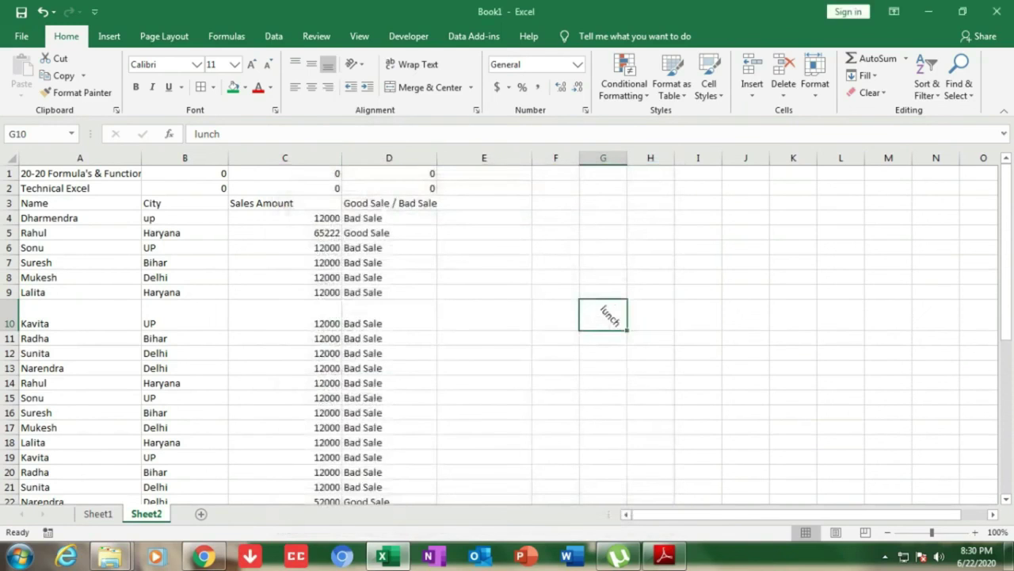
click(312, 86)
click(312, 64)
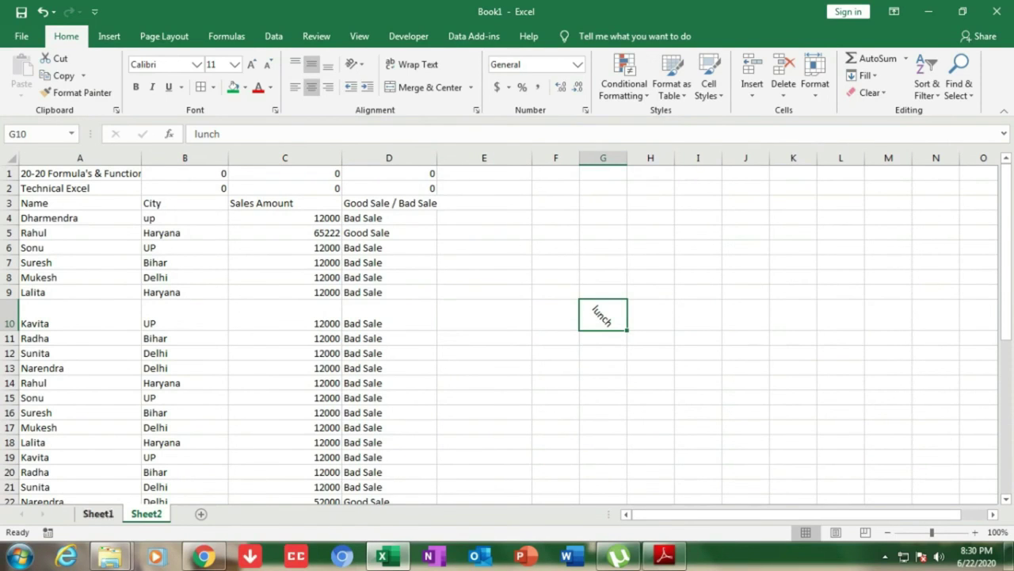
click(99, 513)
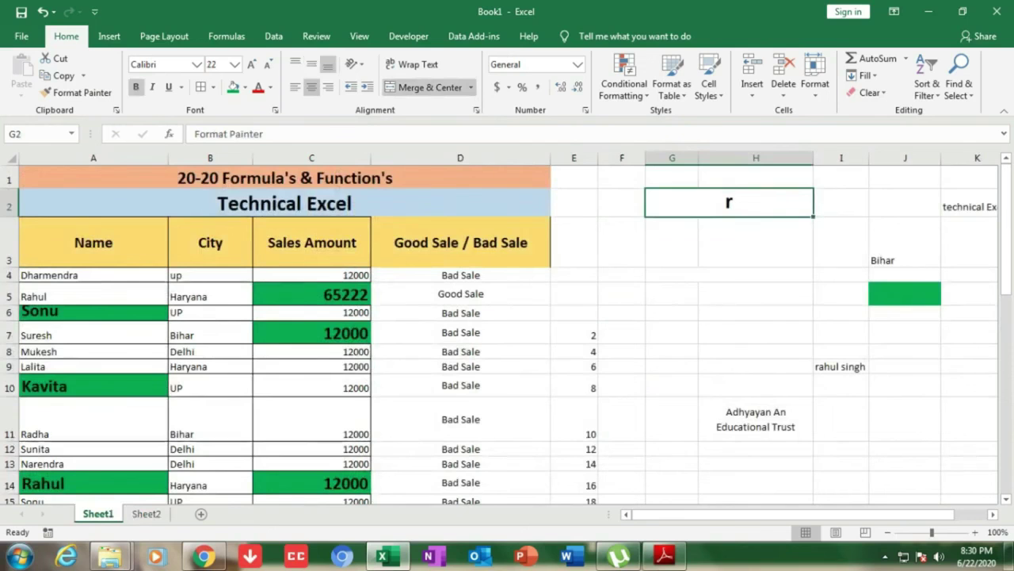
Return to Sheet2 and select the names in A4:A41.
click(146, 514)
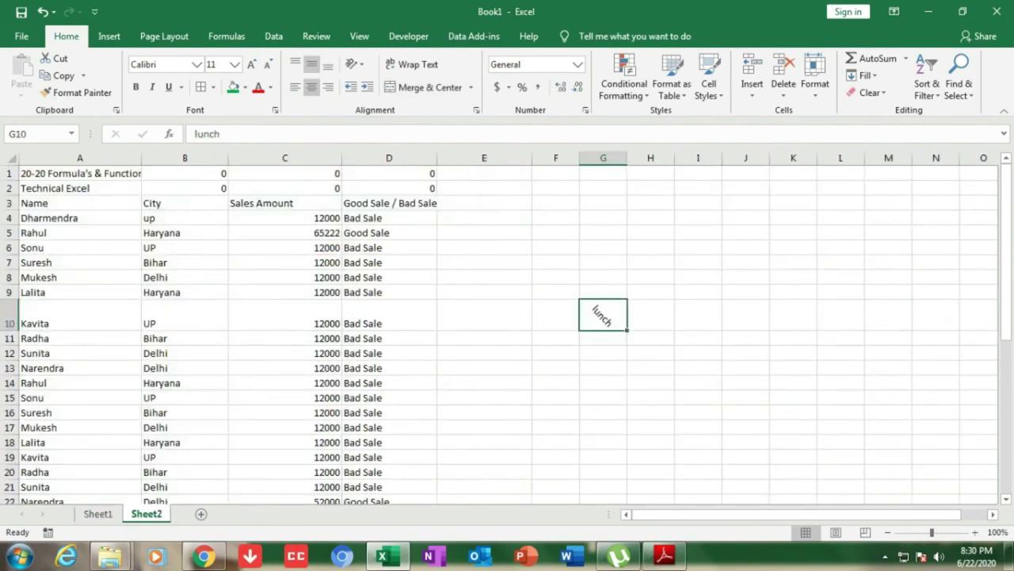
drag(47, 218, 135, 487)
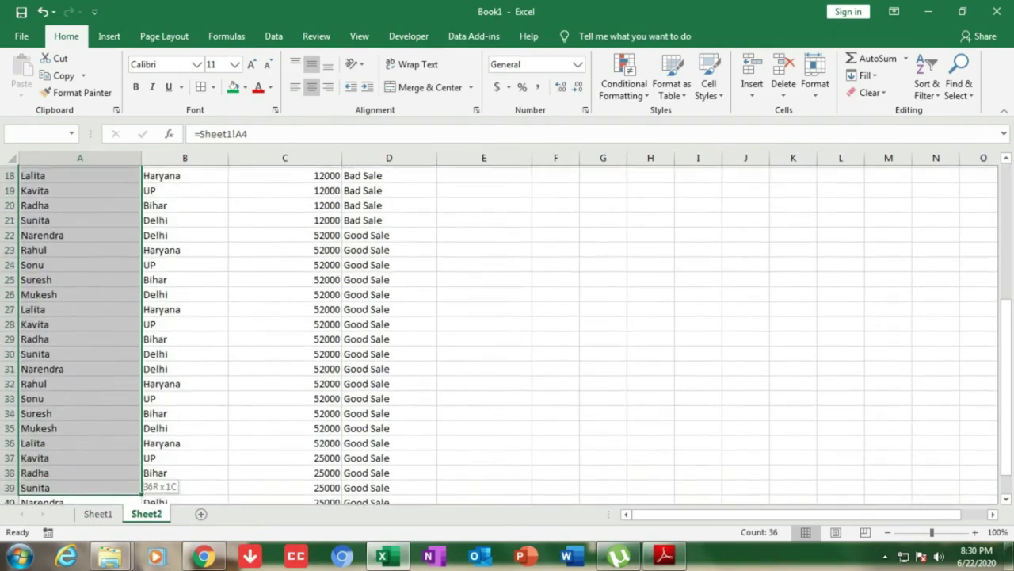
drag(140, 485, 140, 446)
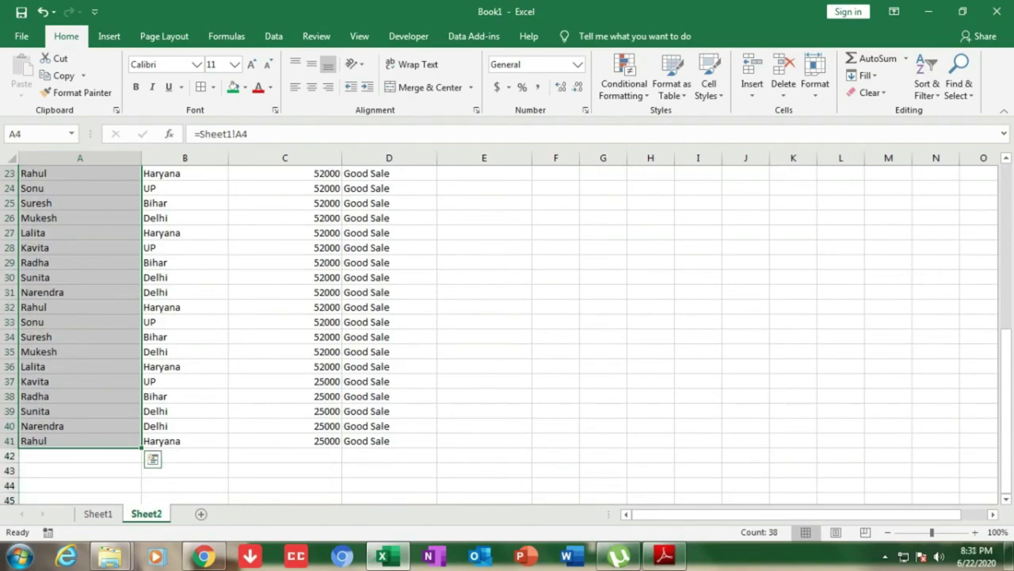
key(Escape)
key(ctrl+v)
key(Escape)
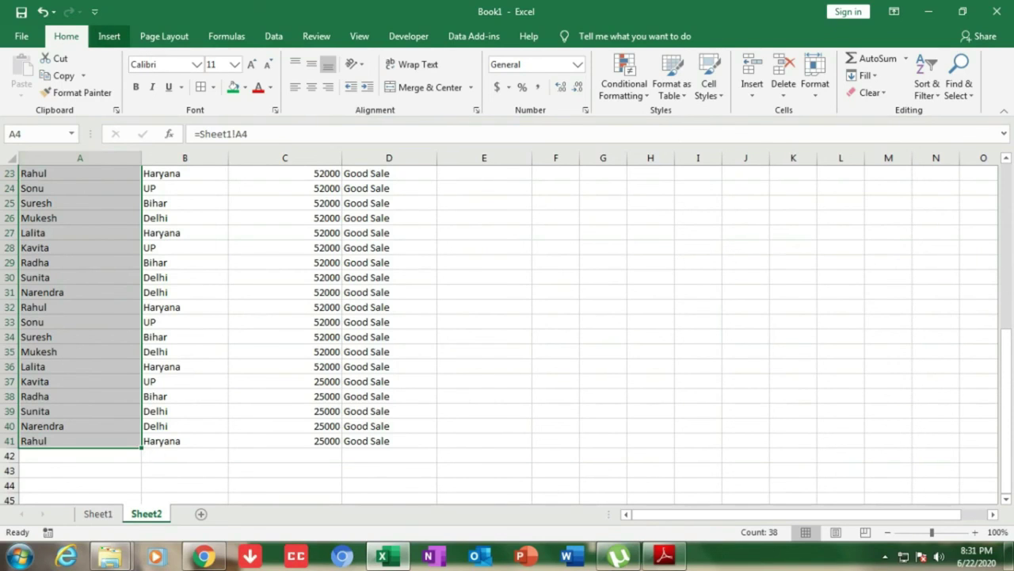
Browse the Insert, Page Layout and Formulas ribbons, ending on the Data tab.
click(109, 35)
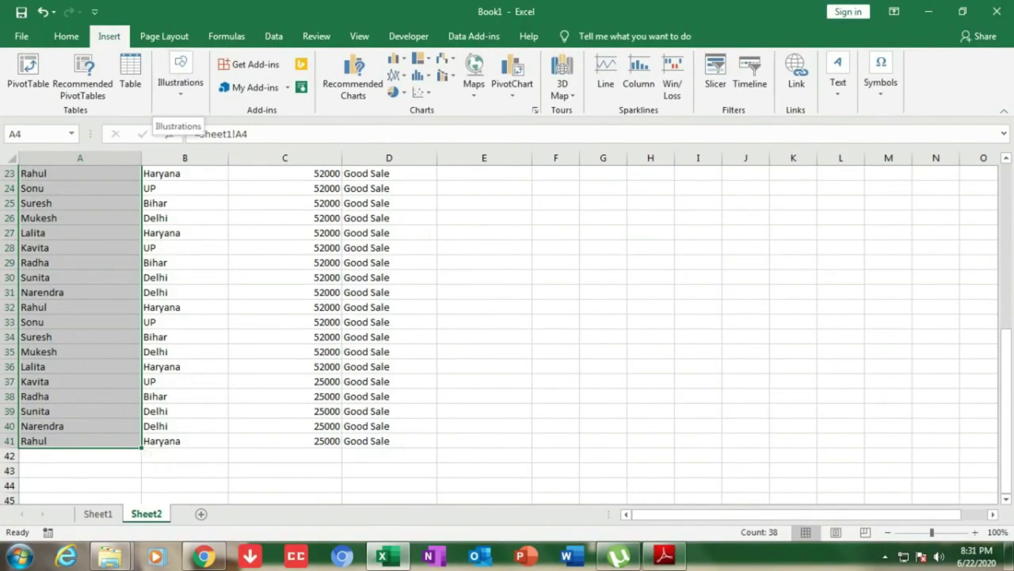
click(164, 35)
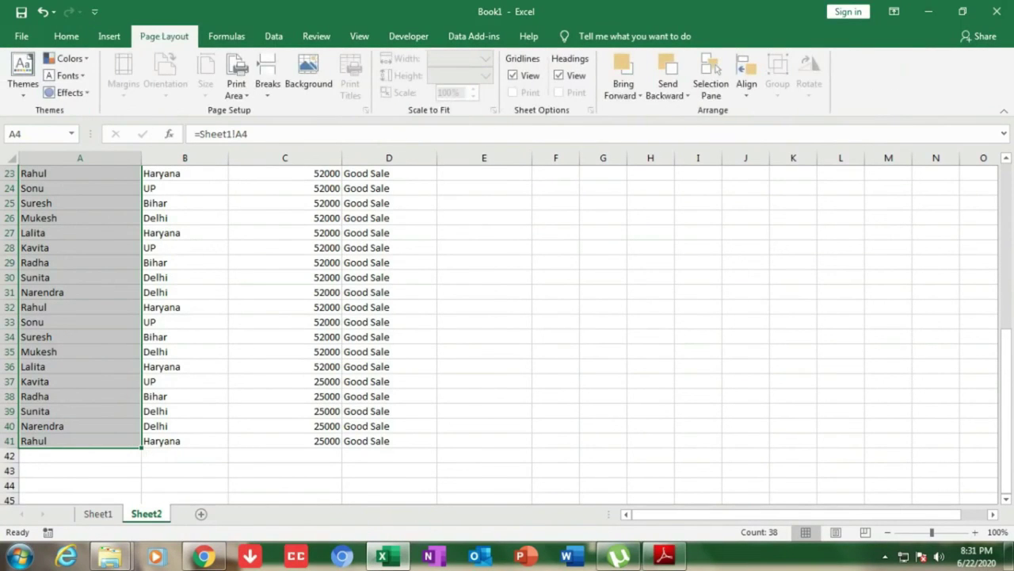
click(227, 36)
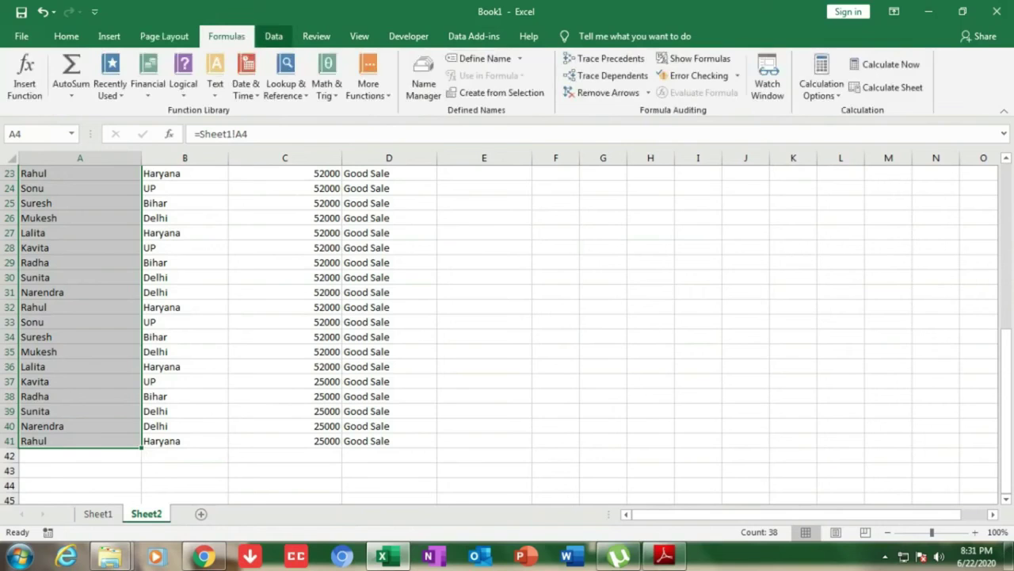
click(274, 36)
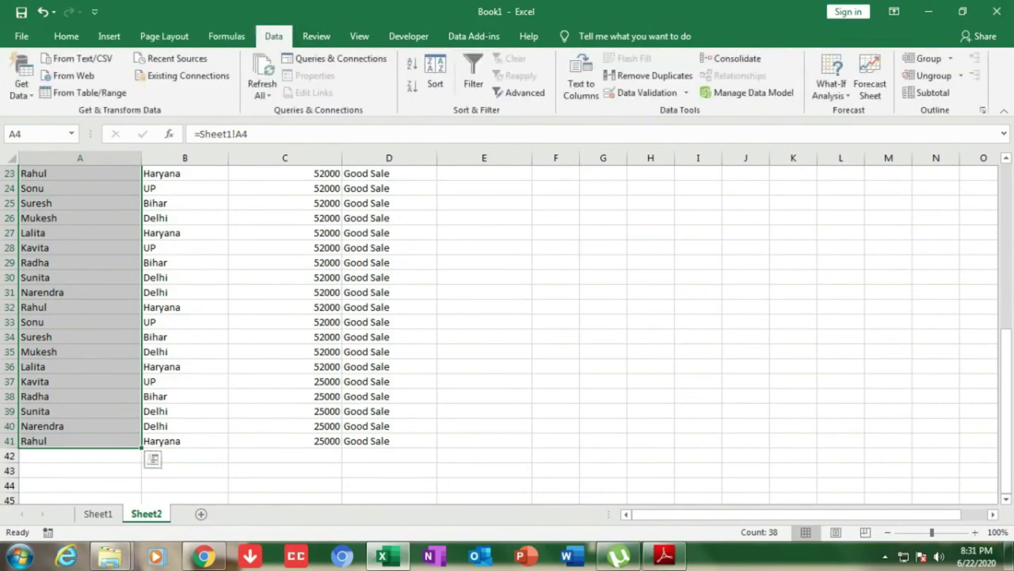
scroll(507, 337, up, 5)
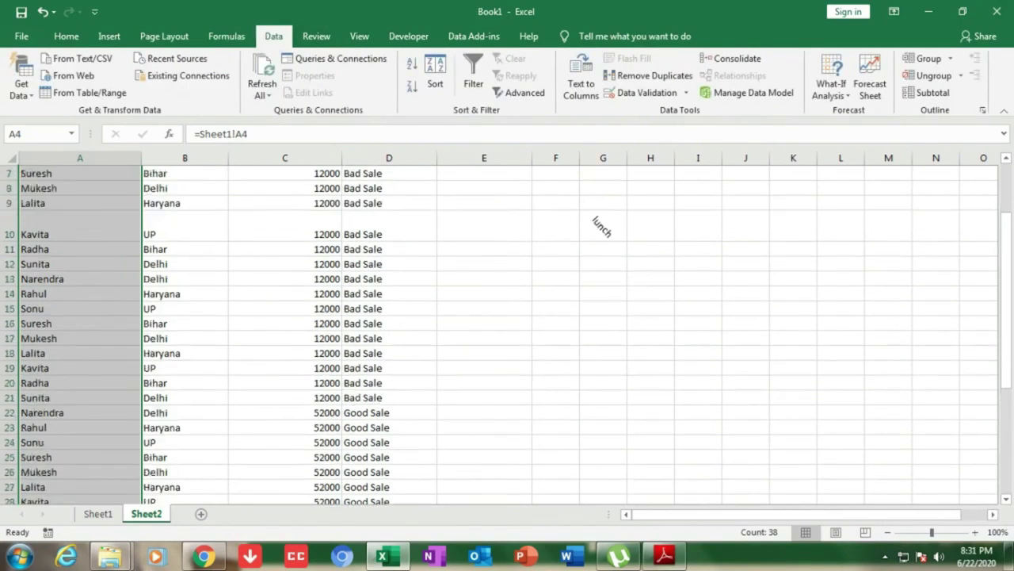
scroll(507, 337, up, 2)
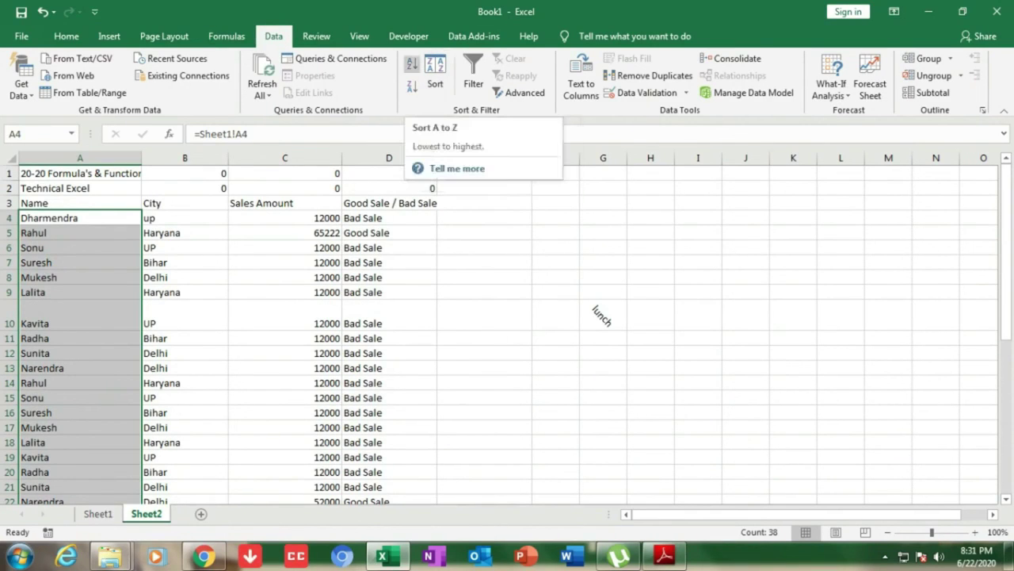
Sort the names A to Z, then Z to A, expanding the selection to keep rows together.
click(412, 63)
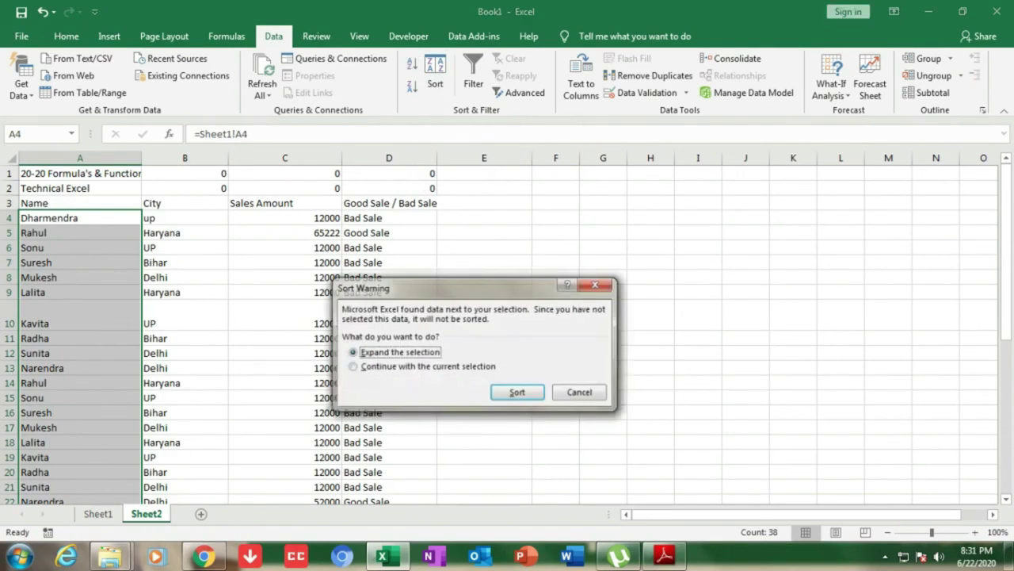
key(Return)
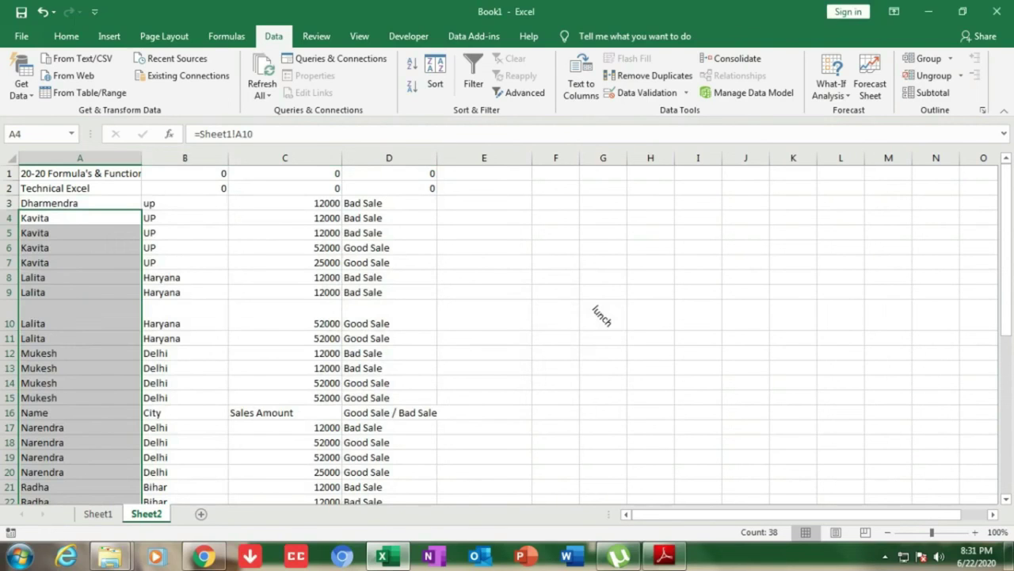
scroll(508, 333, down, 4)
scroll(507, 333, down, 1)
scroll(507, 333, down, 5)
scroll(507, 333, up, 5)
scroll(507, 333, up, 5)
click(412, 63)
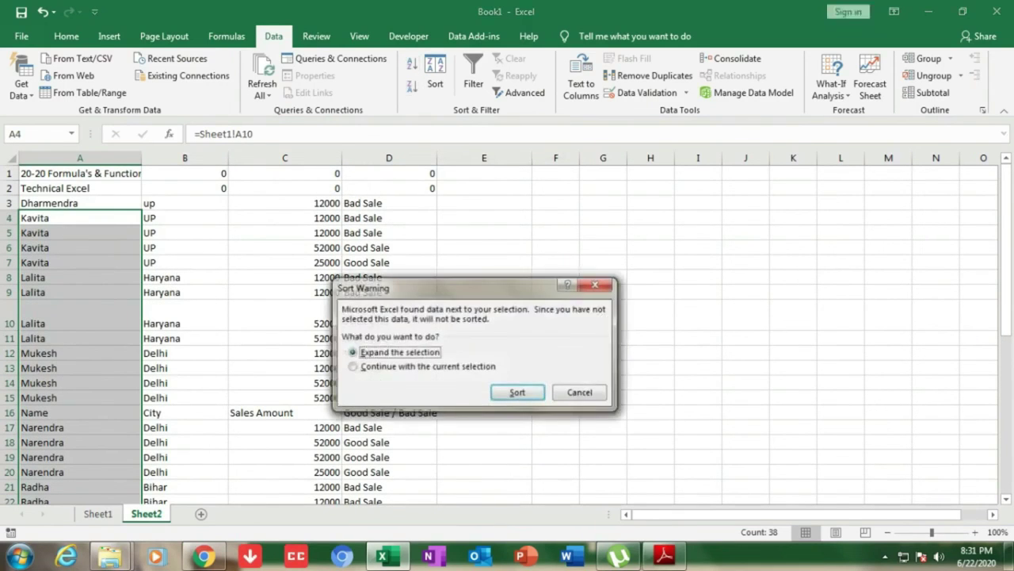
click(517, 392)
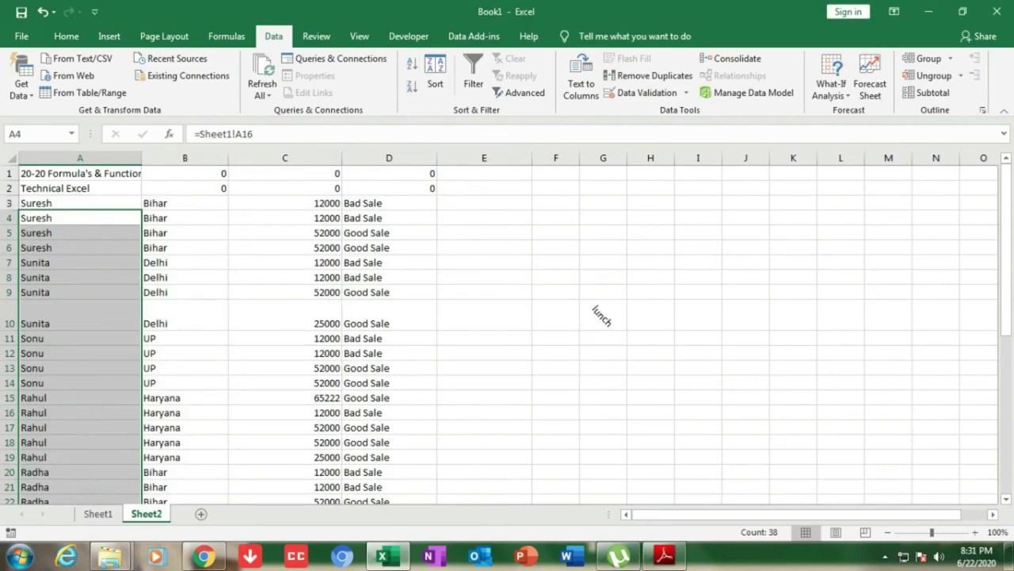